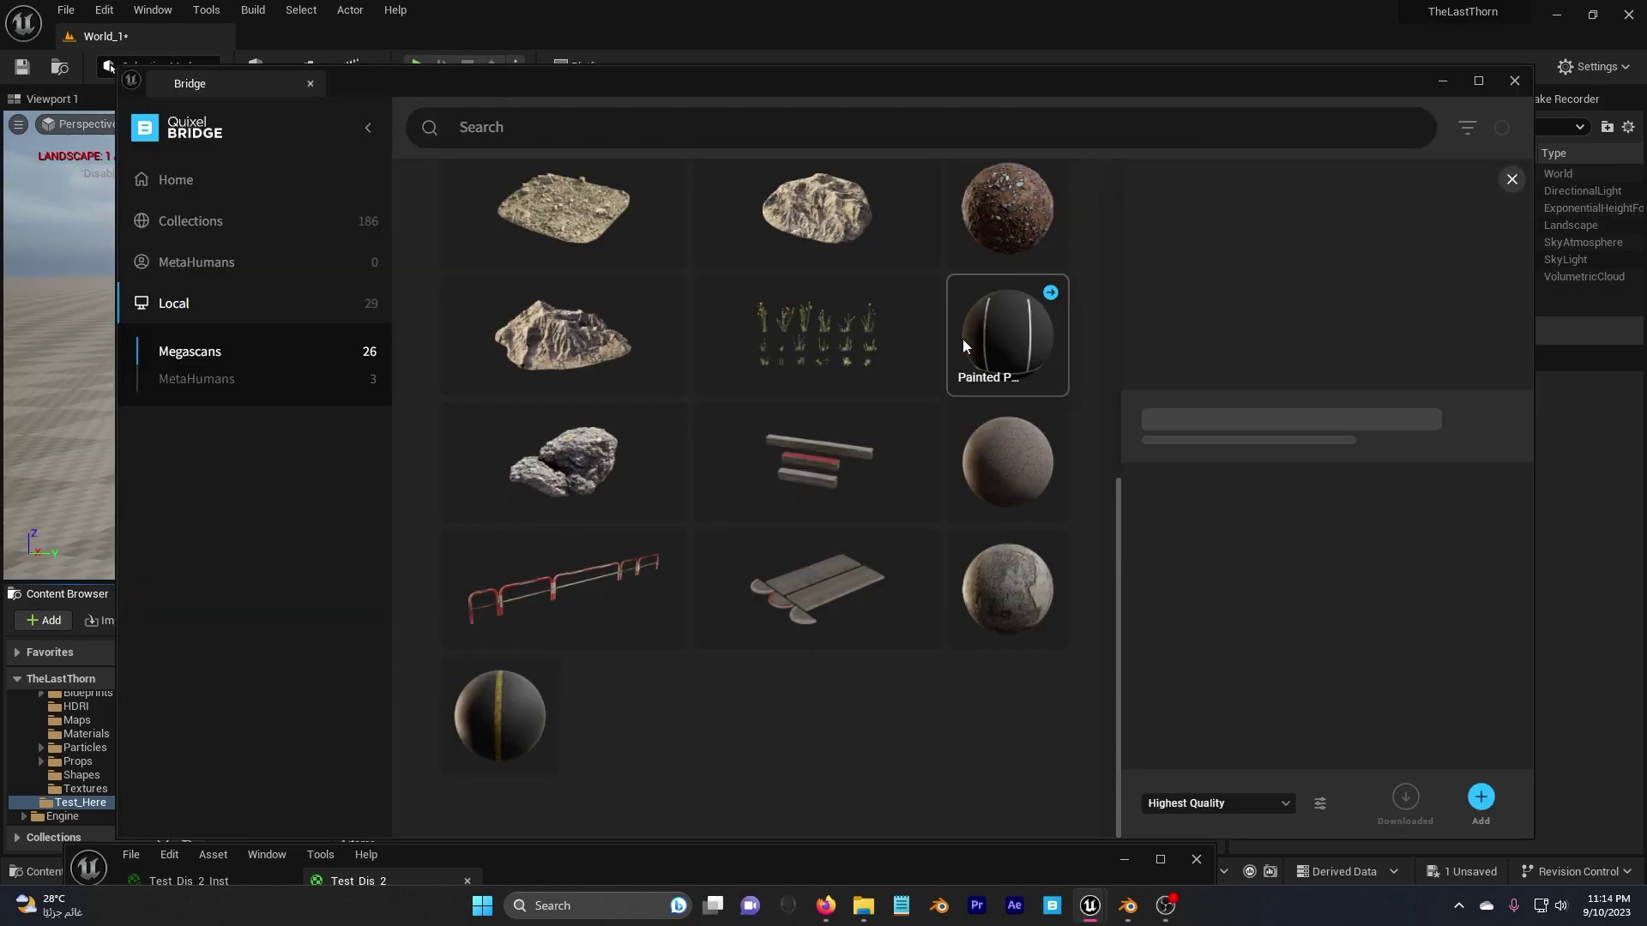
Browse up to the selected Rocky Ground surface in Bridge and view its download quality options
{"action": "scroll", "coordinate": [962, 338], "scroll_direction": "up", "scroll_amount": 3}
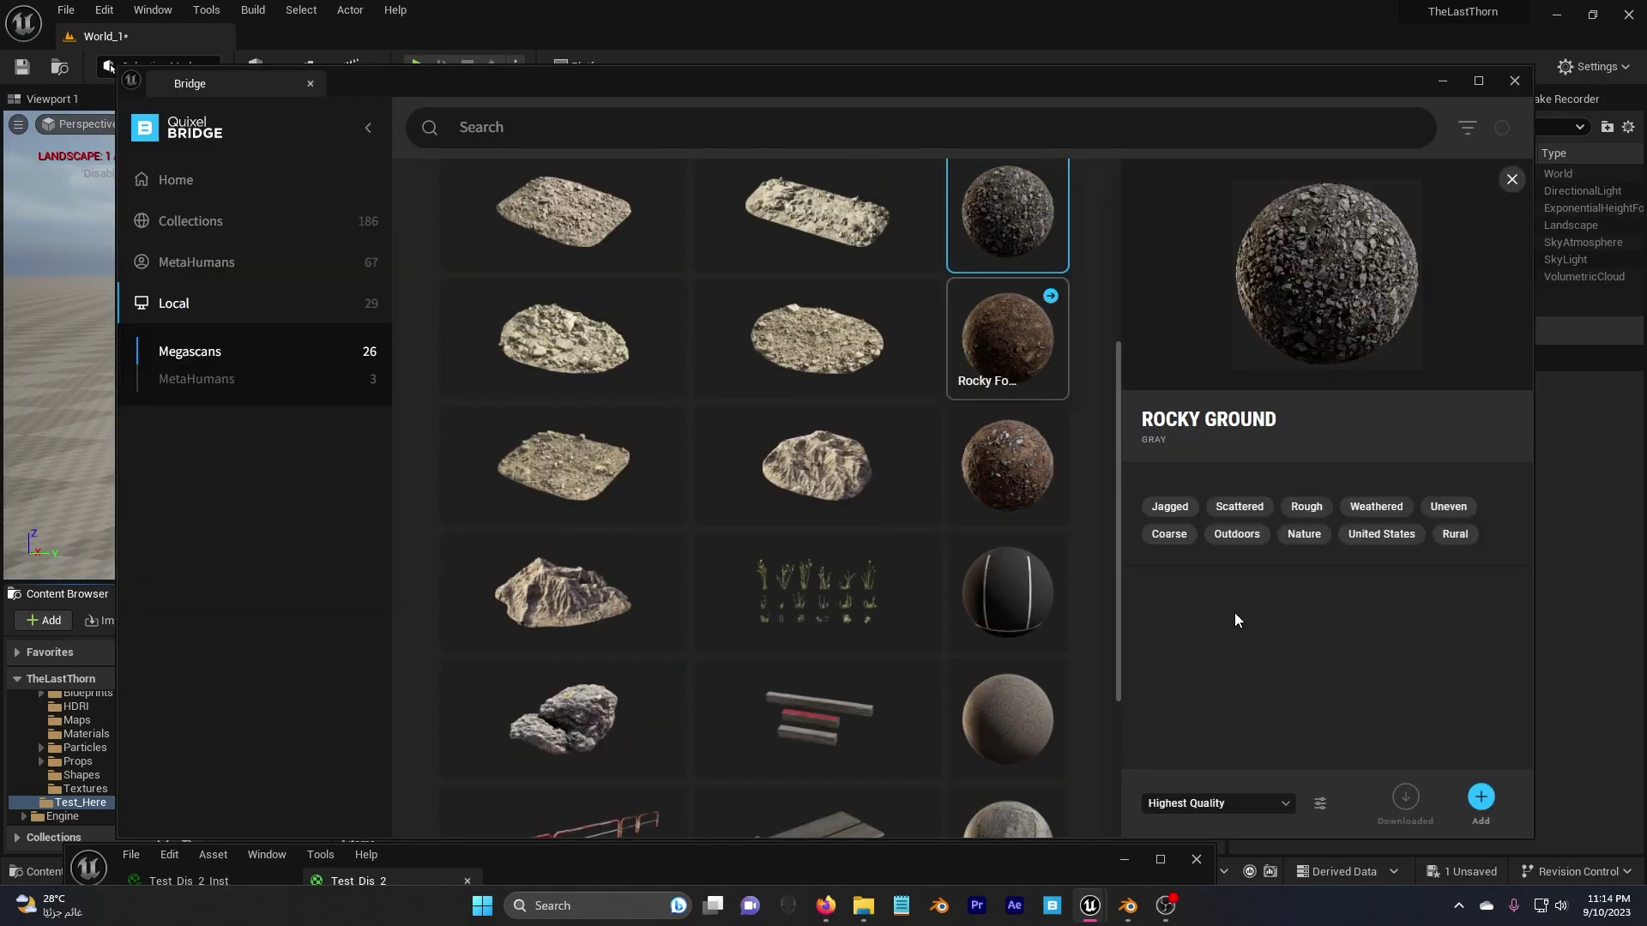
{"action": "left_click", "coordinate": [1240, 805]}
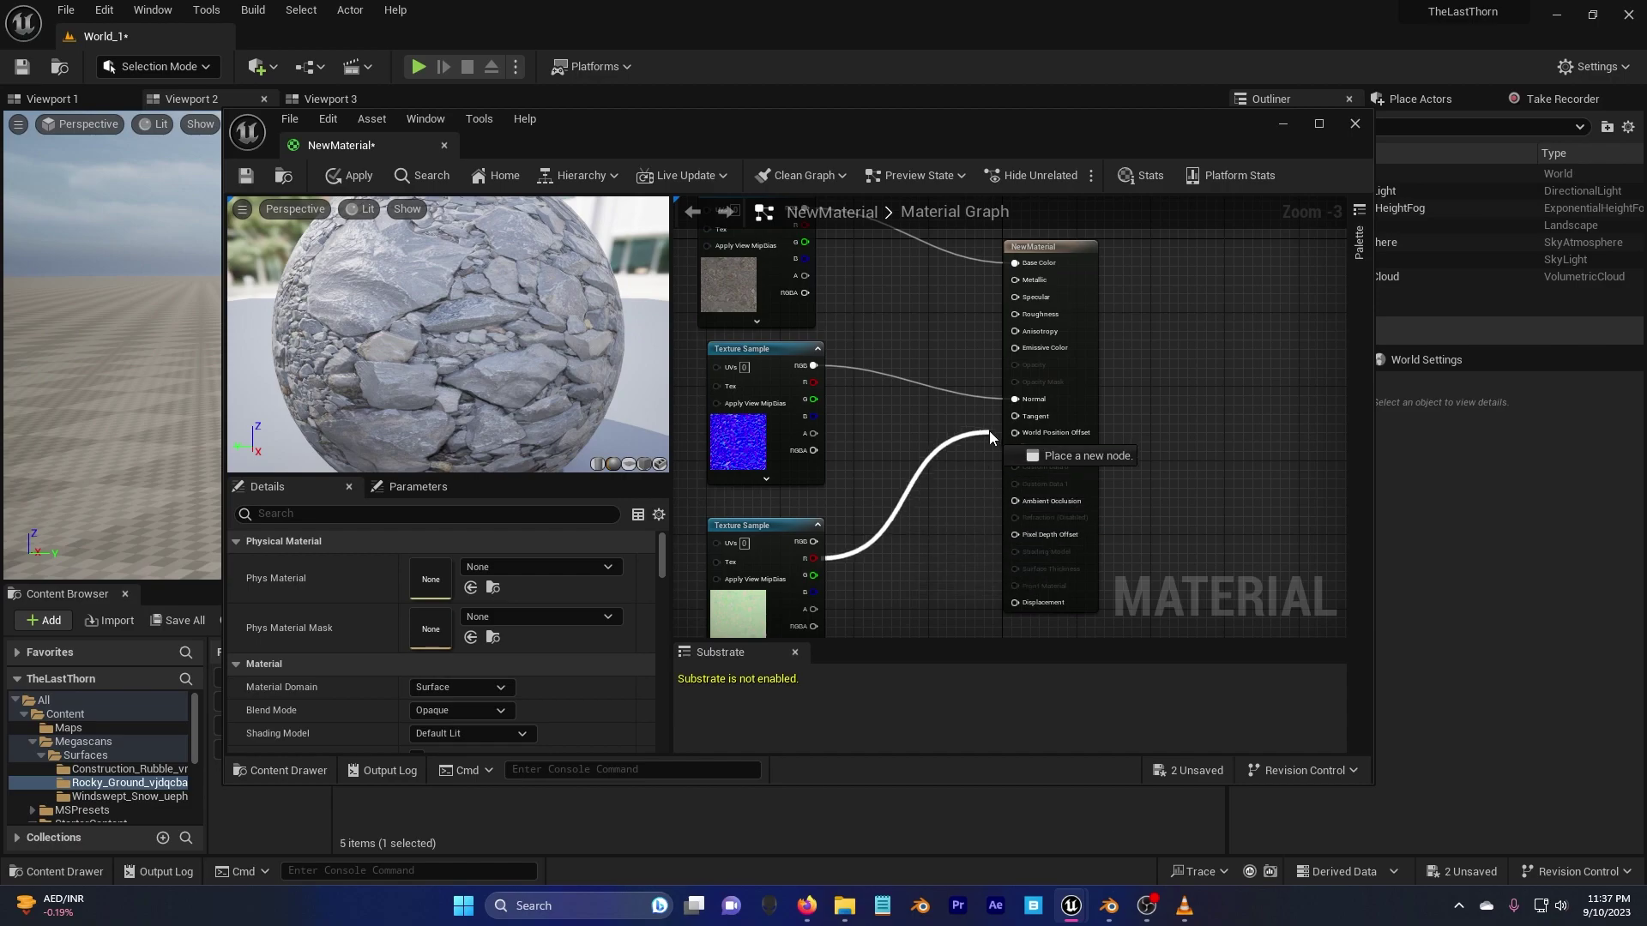
Wire the green texture sample's red channel toward the NewMaterial result node's inputs
{"action": "left_click_drag", "start_coordinate": [990, 430], "coordinate": [990, 487]}
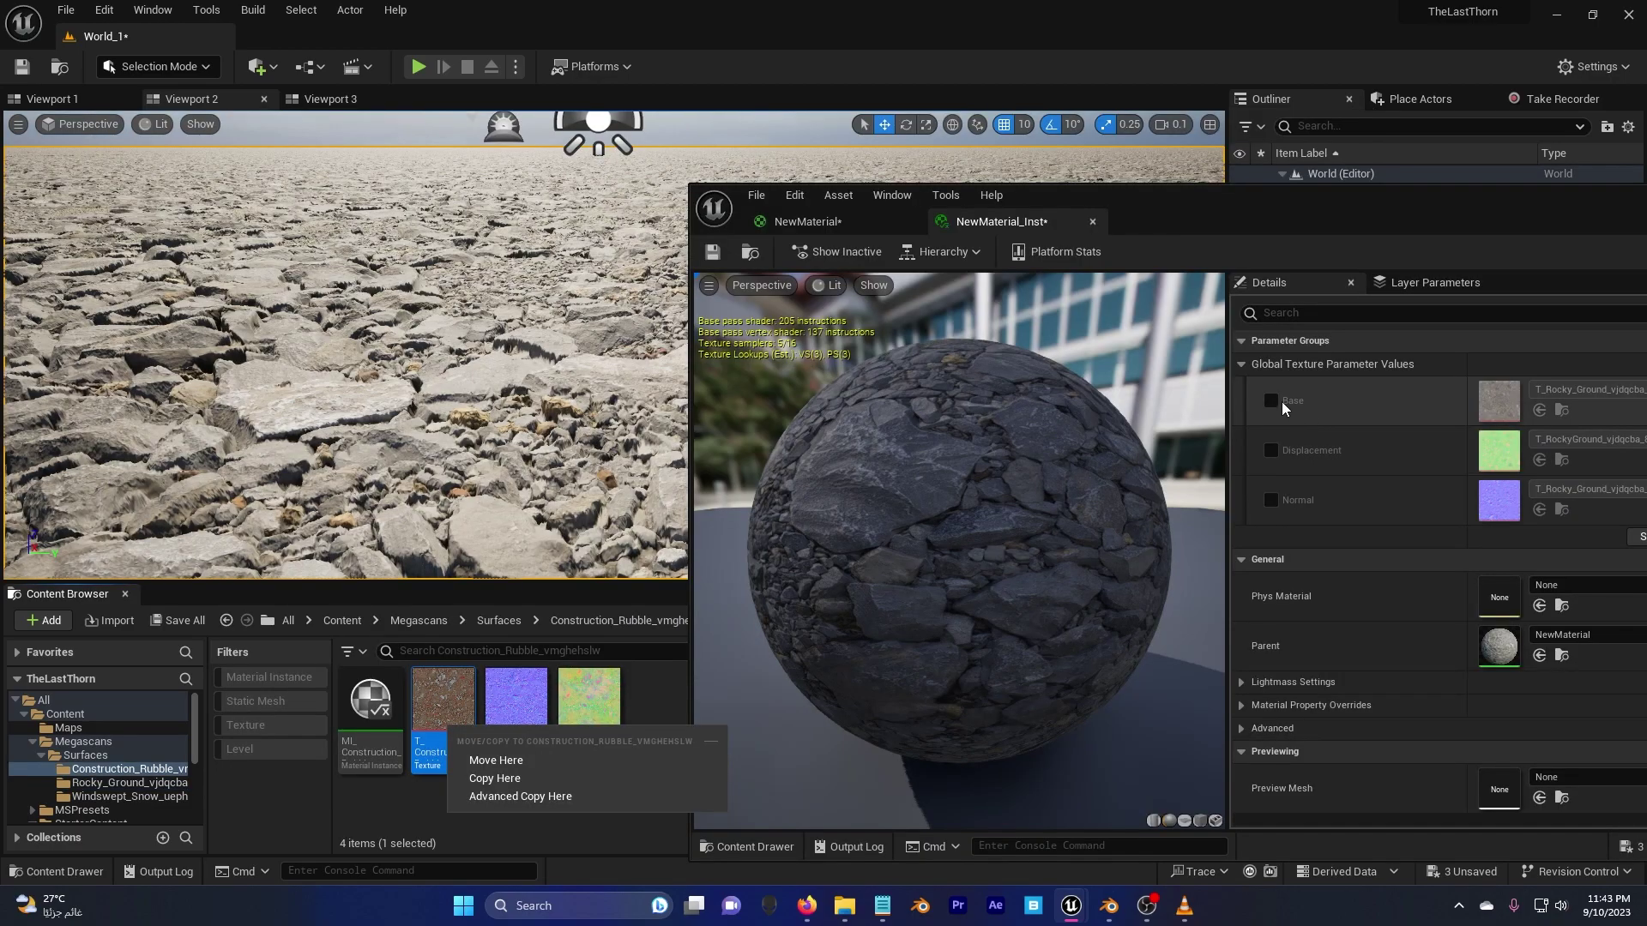
Enable the Base, Displacement and Normal overrides in NewMaterial_Inst and assign the Construction Rubble color texture to Base
{"action": "left_click", "coordinate": [1271, 451]}
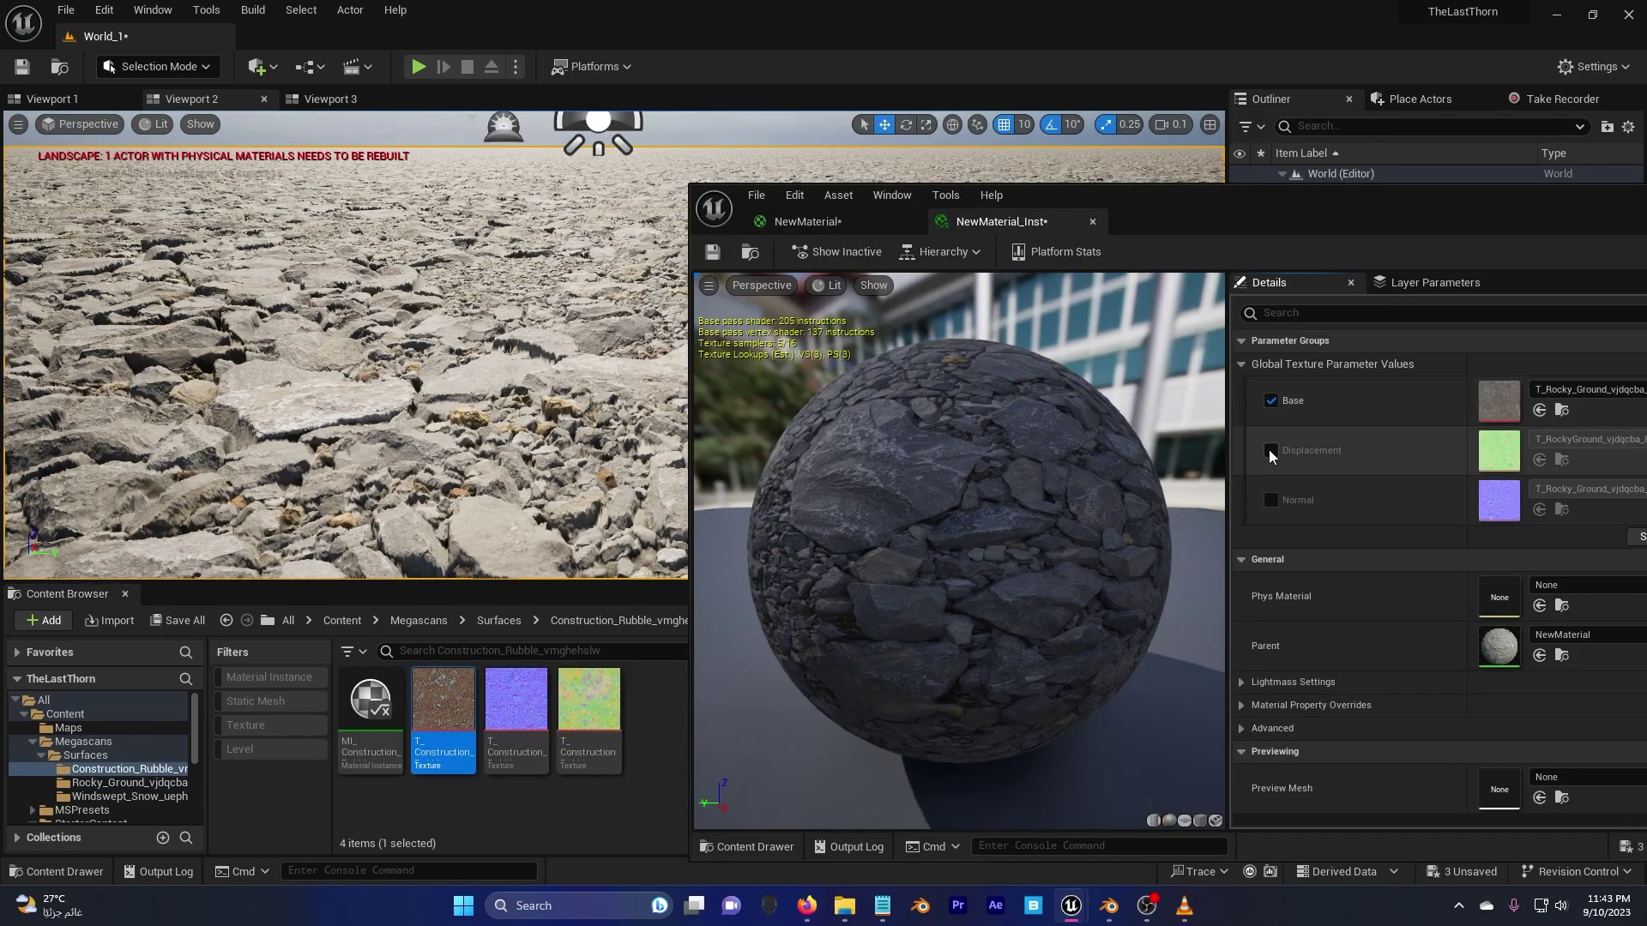
{"action": "left_click", "coordinate": [1272, 500]}
{"action": "left_click_drag", "start_coordinate": [1294, 225], "coordinate": [1171, 209]}
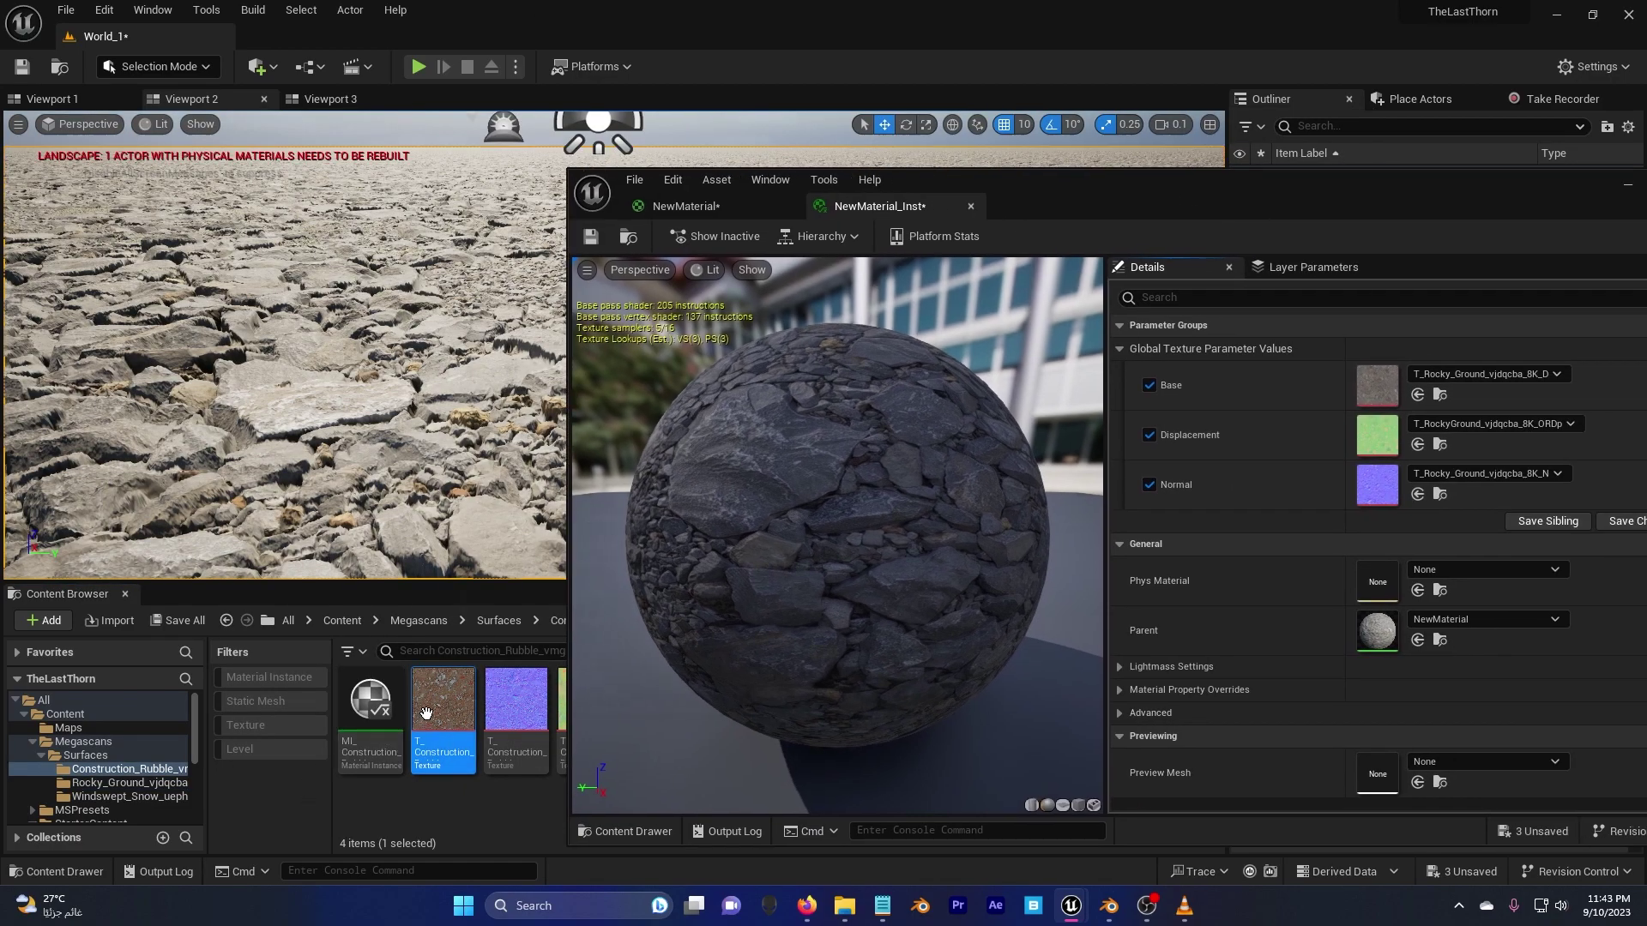
{"action": "left_click_drag", "start_coordinate": [444, 699], "coordinate": [1378, 386]}
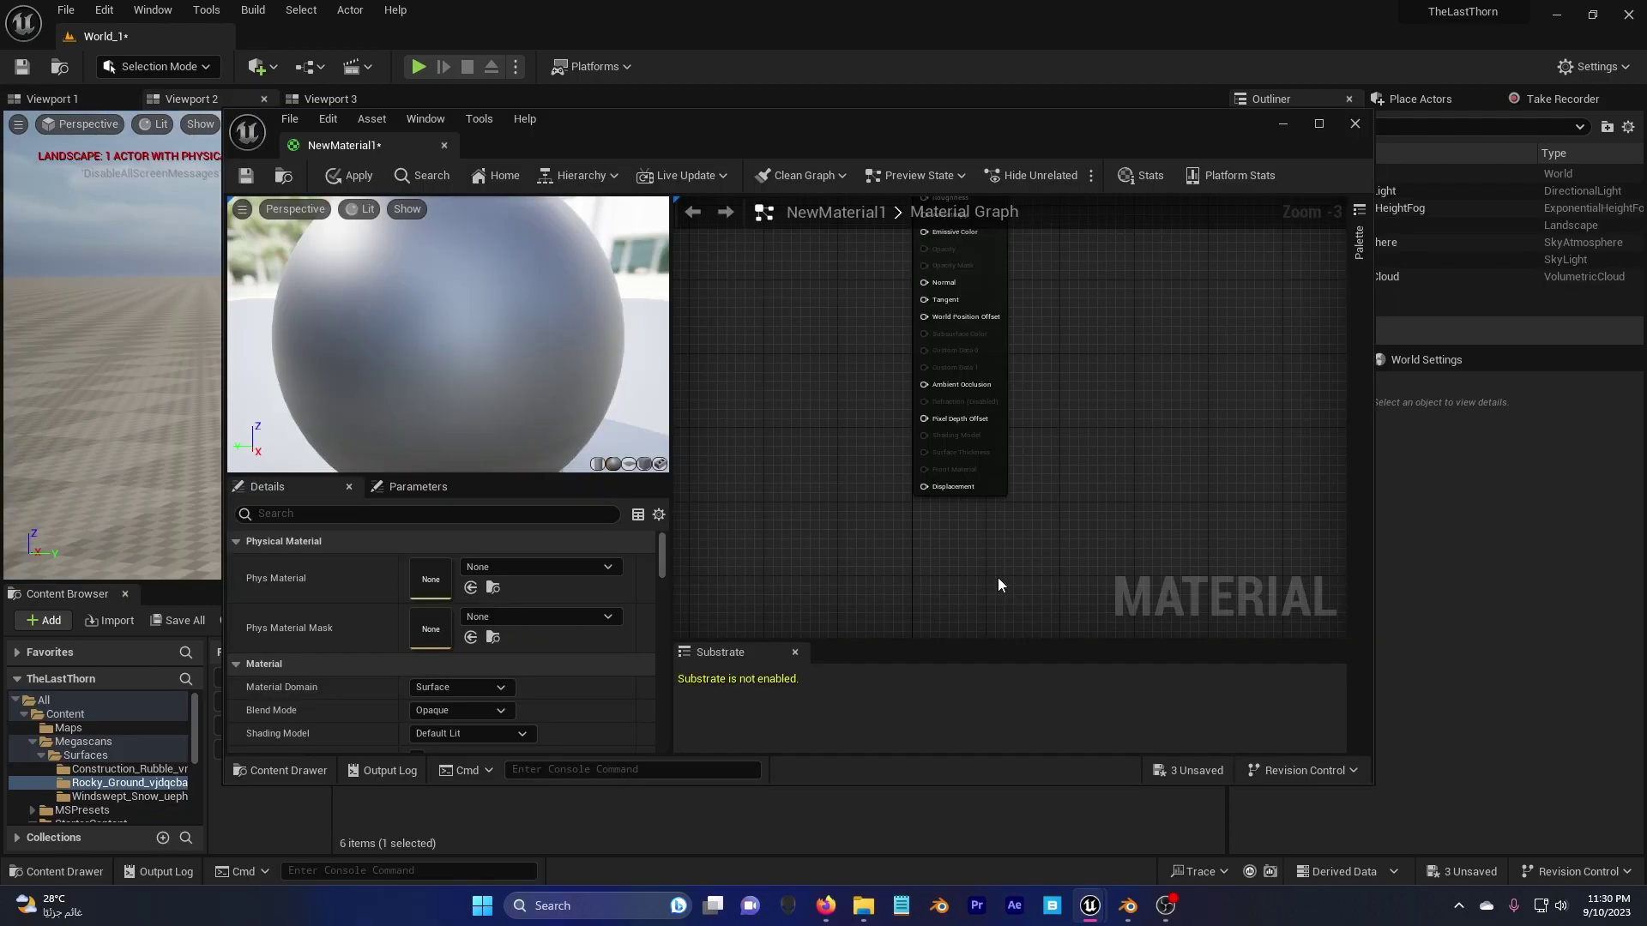
Move the NewMaterial1 result node slightly lower in the material graph
{"action": "left_click", "coordinate": [978, 441]}
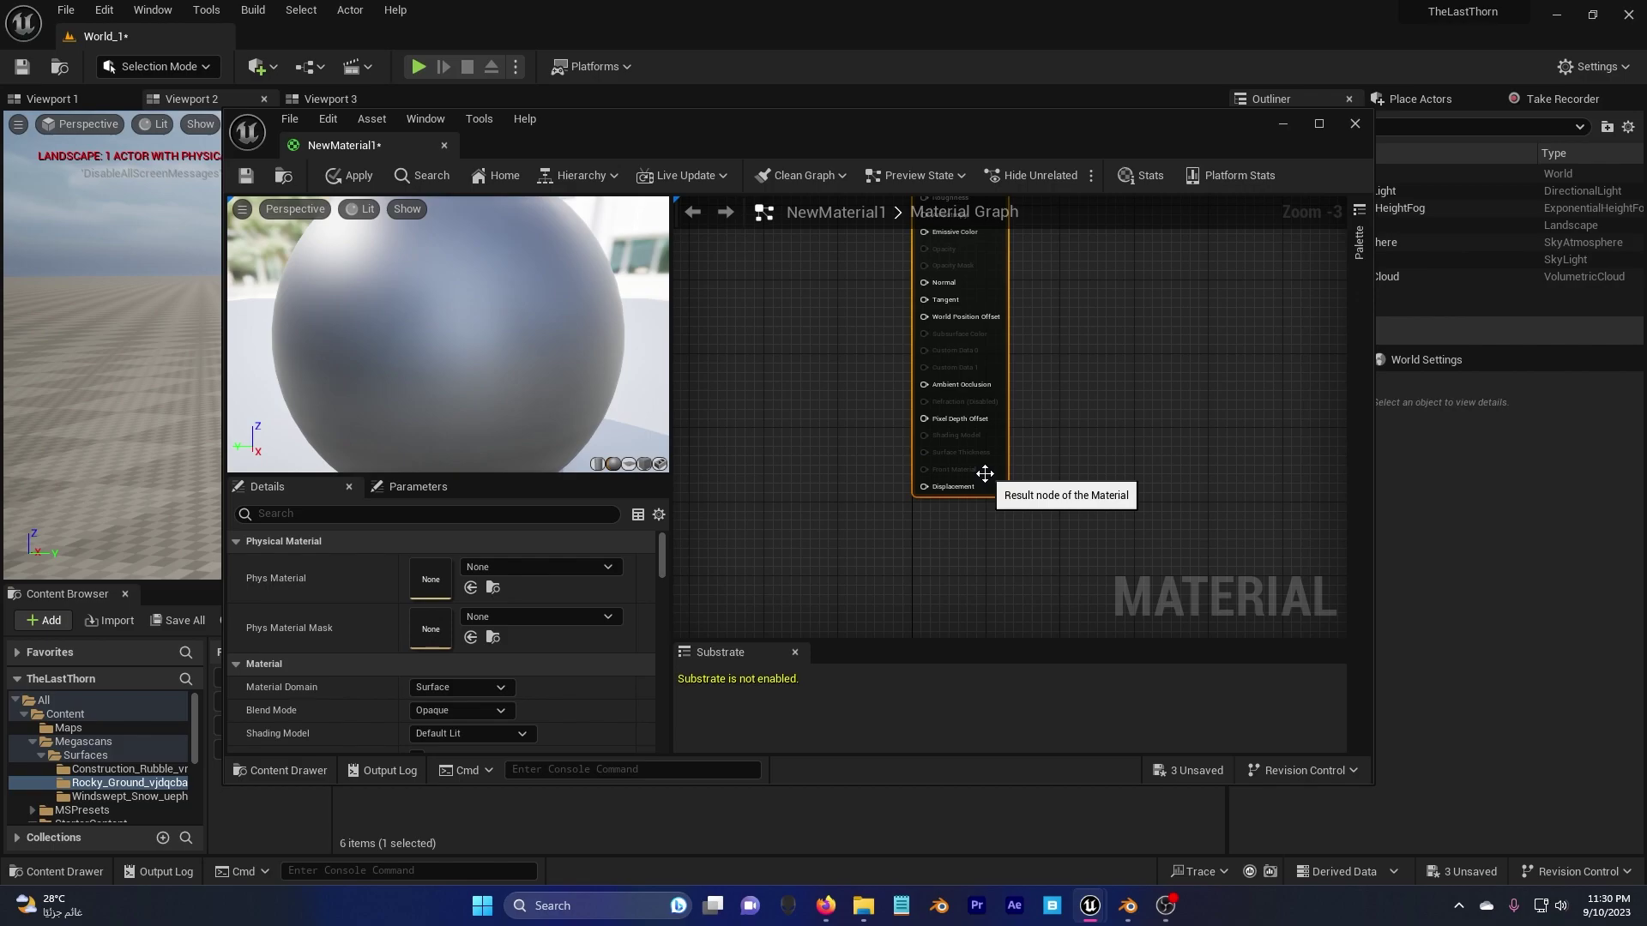
{"action": "left_click_drag", "start_coordinate": [984, 474], "coordinate": [983, 502]}
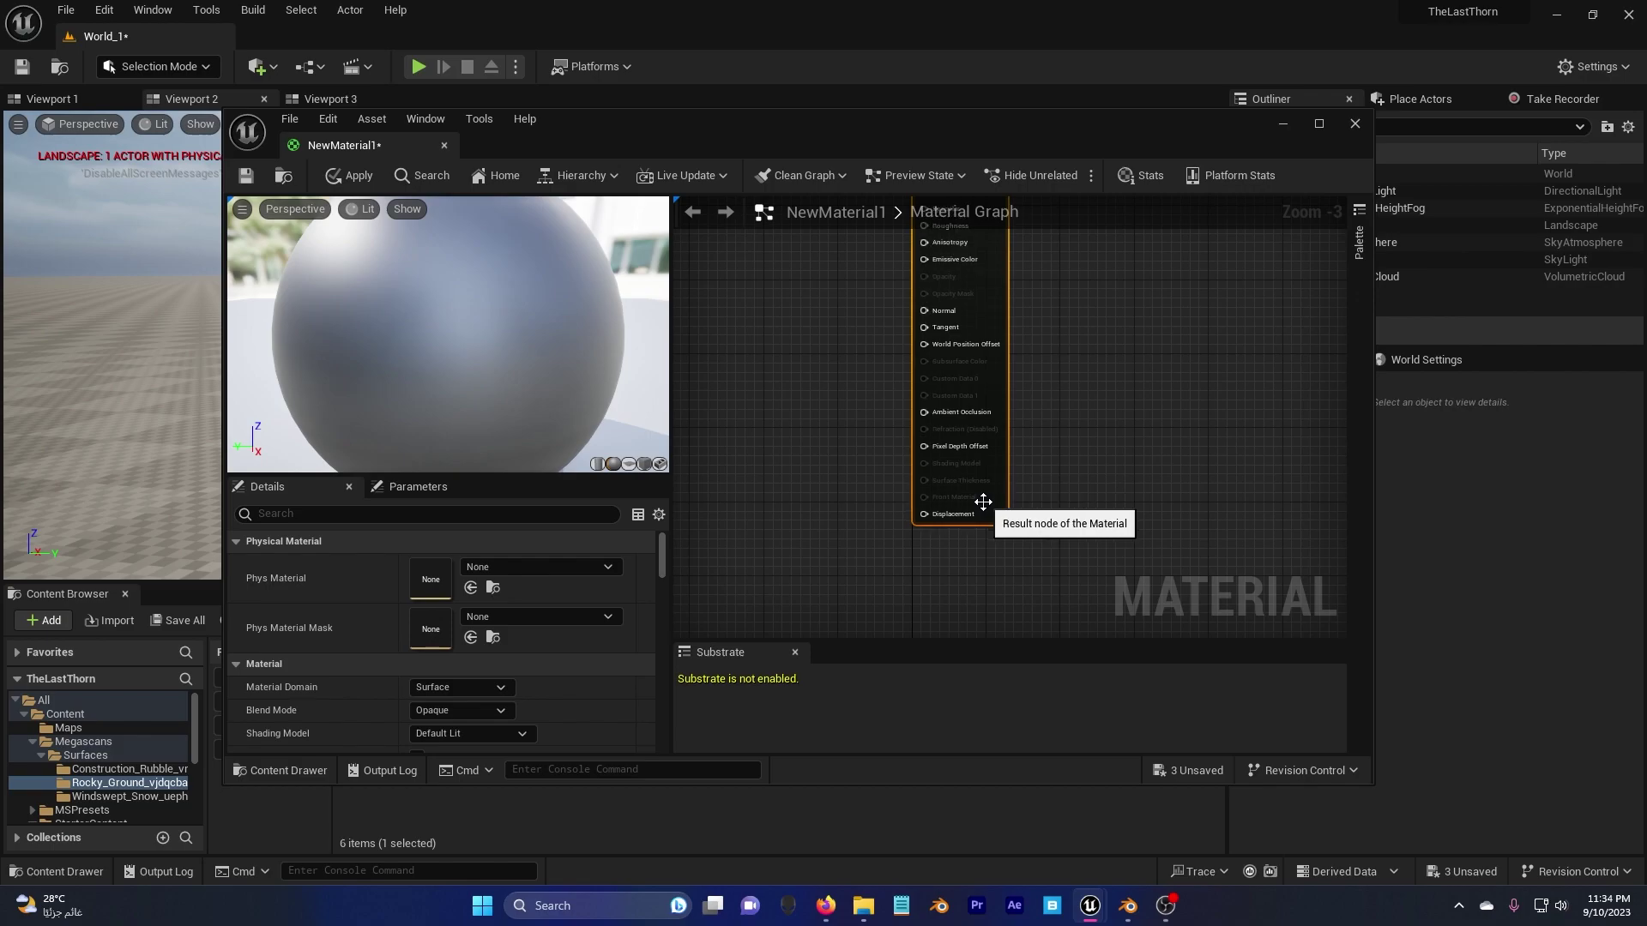
Switch to File Explorer and open the DefaultEngine file from the TheLastThorn project's Config folder
{"action": "right_click", "coordinate": [863, 906]}
{"action": "left_click", "coordinate": [810, 745]}
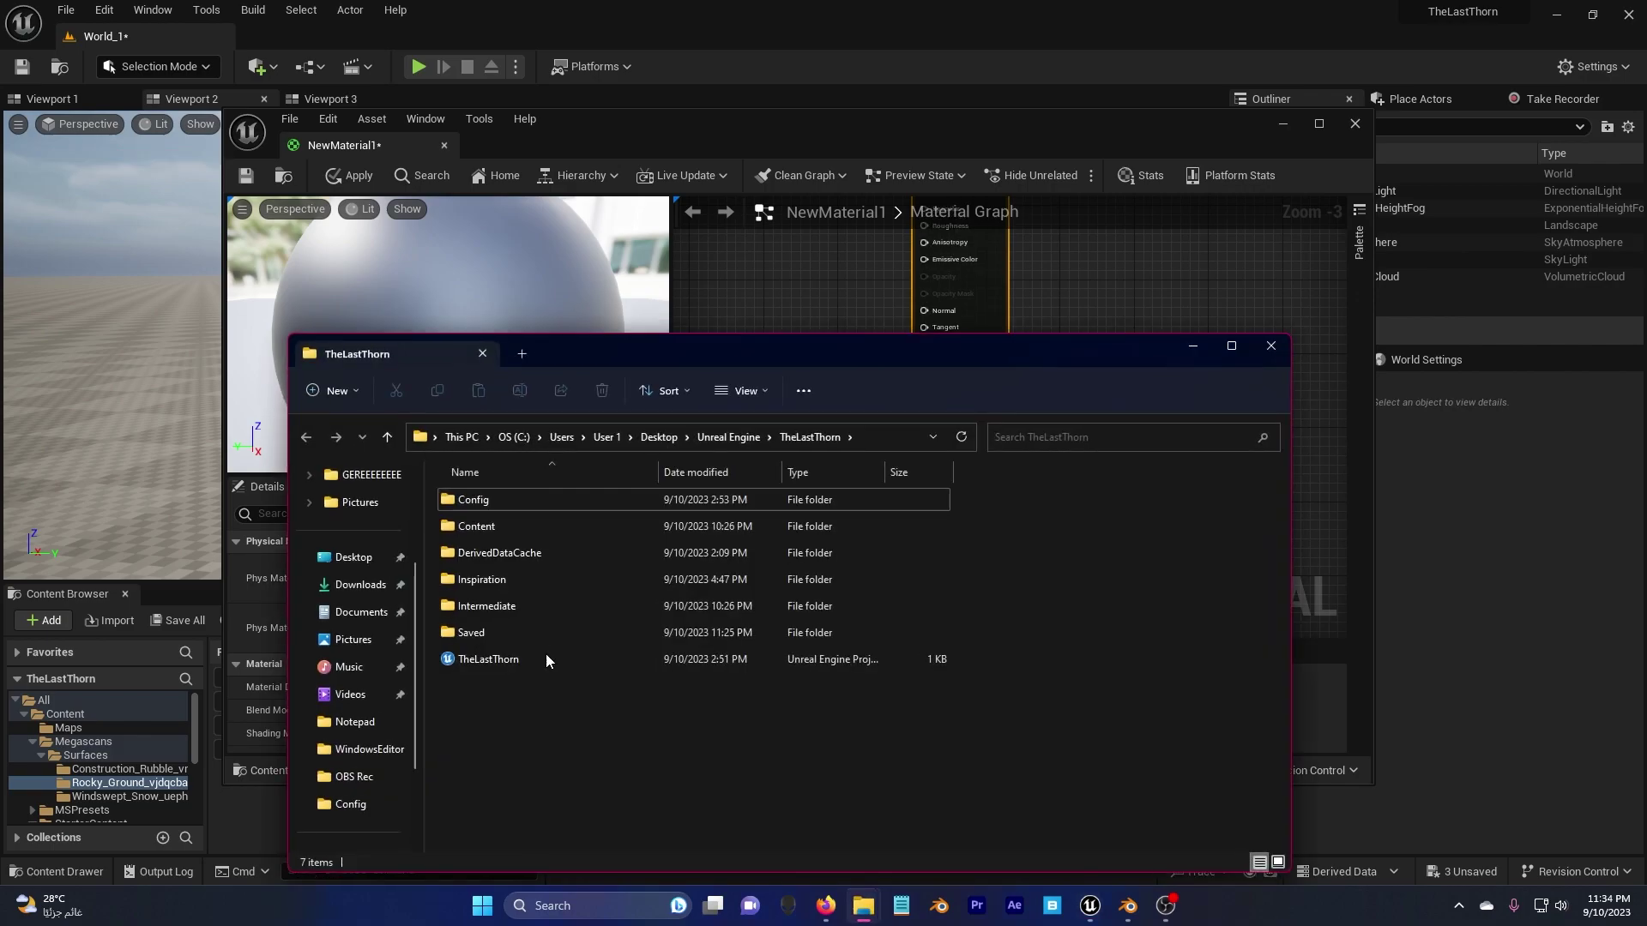
{"action": "double_click", "coordinate": [535, 500]}
{"action": "double_click", "coordinate": [538, 525]}
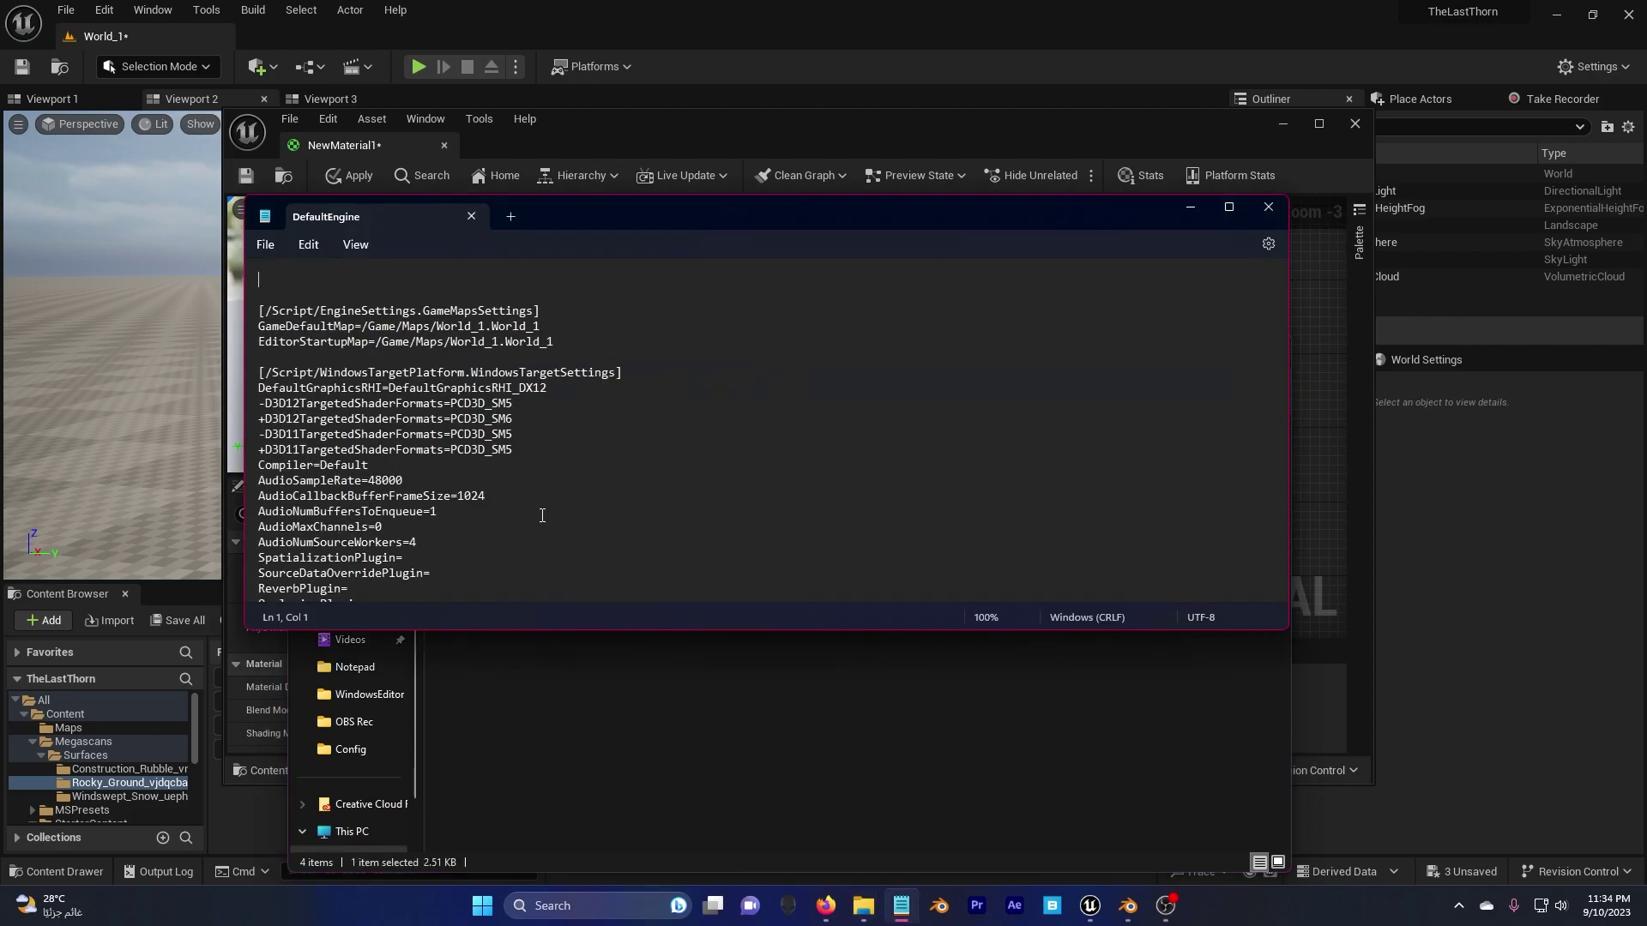
Delete the r.Nanite.AllowTessellation=1 and r.Nanite.Tessellation=1 lines under RendererSettings and undo the deletion
{"action": "scroll", "coordinate": [476, 451], "scroll_direction": "down", "scroll_amount": 10}
{"action": "scroll", "coordinate": [476, 450], "scroll_direction": "down", "scroll_amount": 12}
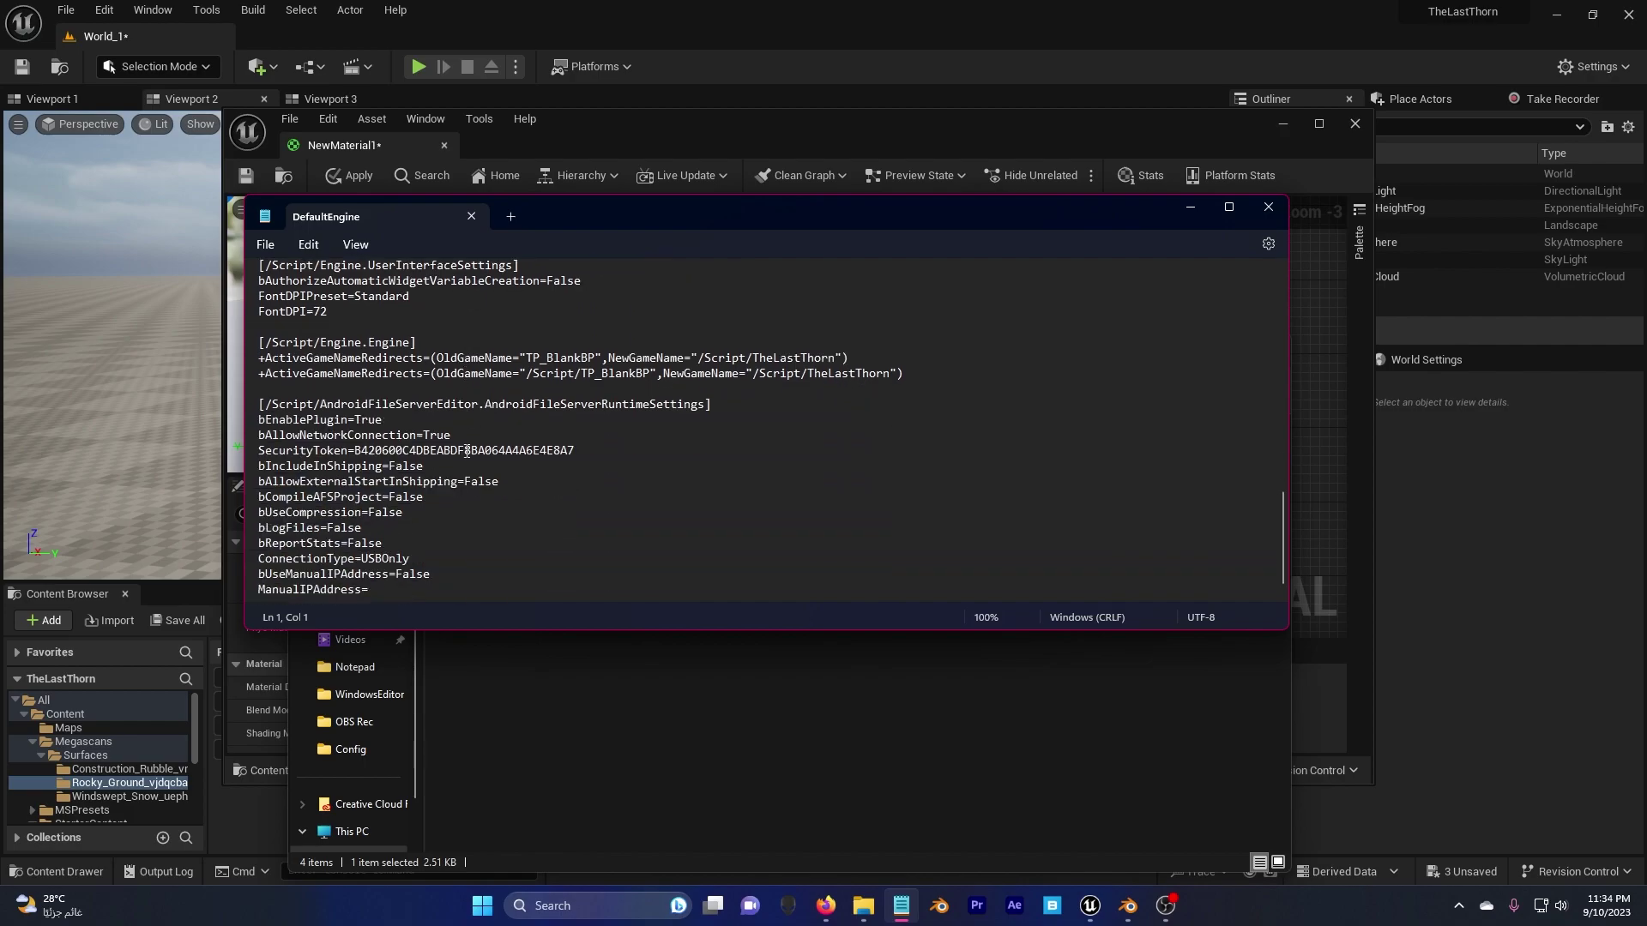
{"action": "scroll", "coordinate": [409, 403], "scroll_direction": "up", "scroll_amount": 6}
{"action": "scroll", "coordinate": [409, 403], "scroll_direction": "up", "scroll_amount": 5}
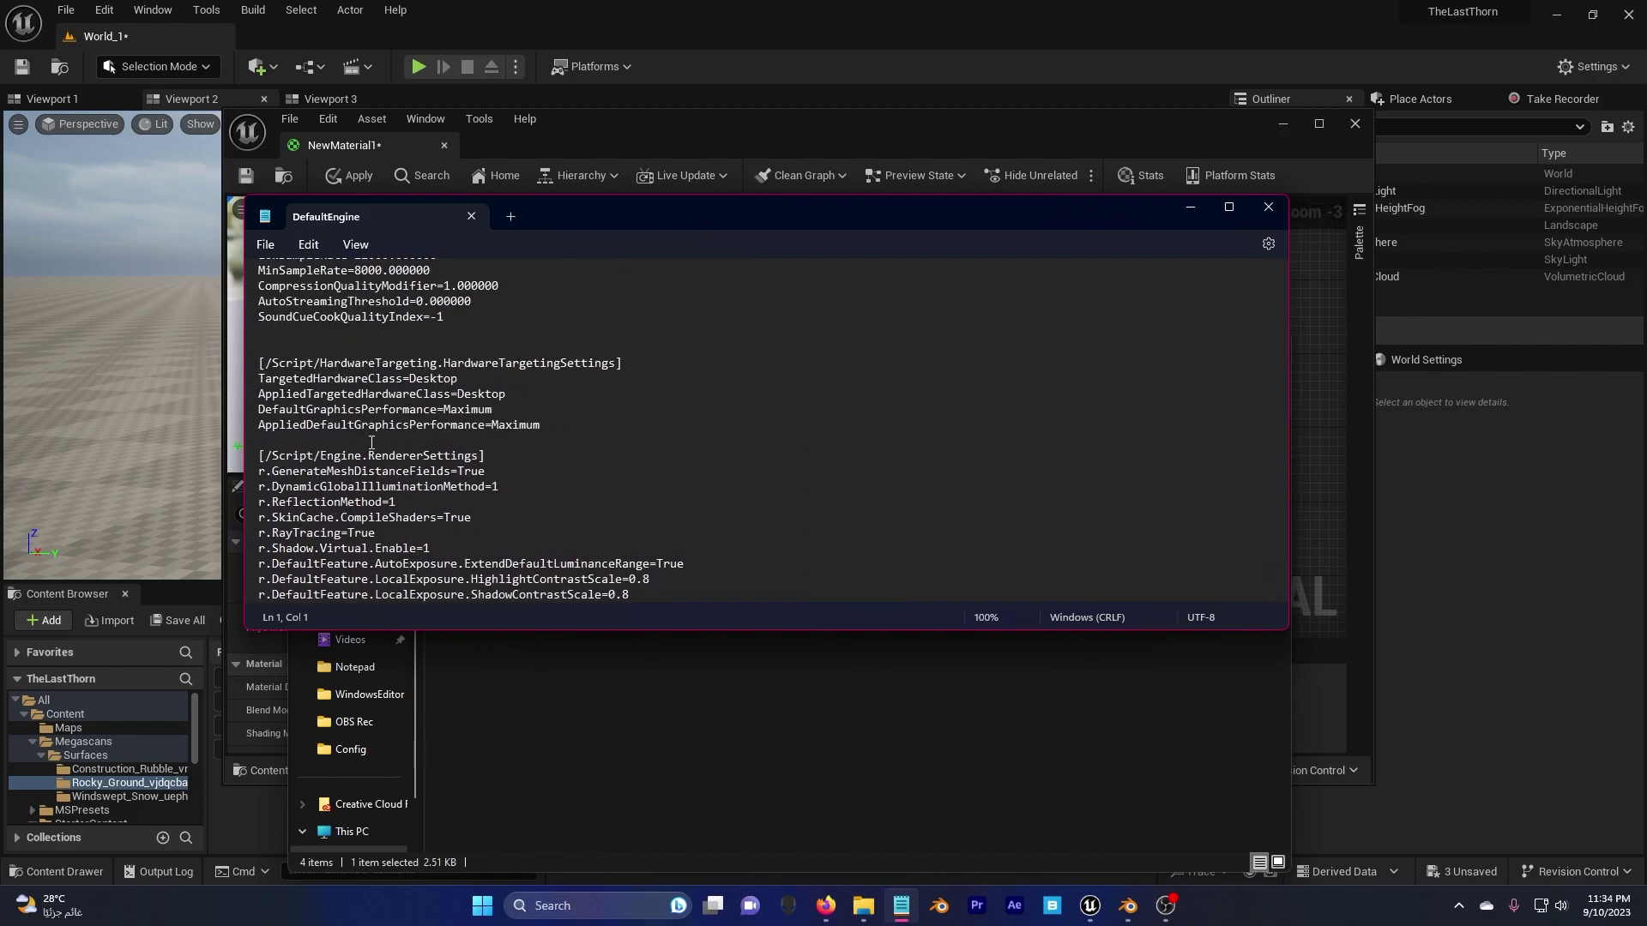
{"action": "left_click_drag", "start_coordinate": [369, 455], "coordinate": [248, 425]}
{"action": "scroll", "coordinate": [415, 453], "scroll_direction": "down", "scroll_amount": 4}
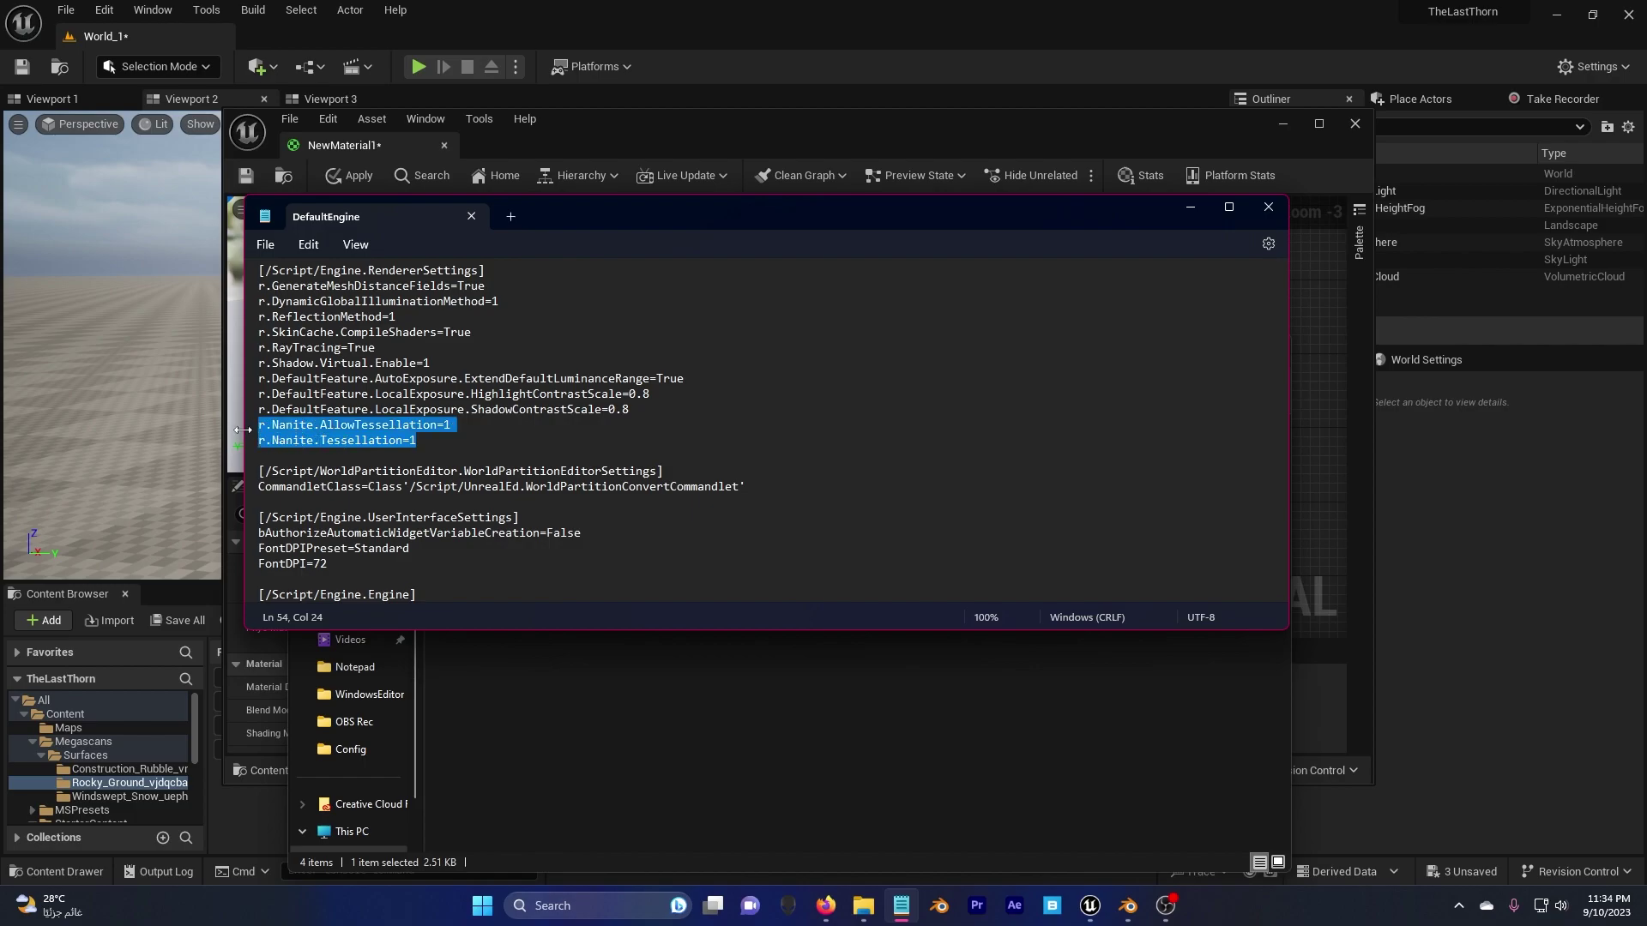
{"action": "key", "text": "BackSpace"}
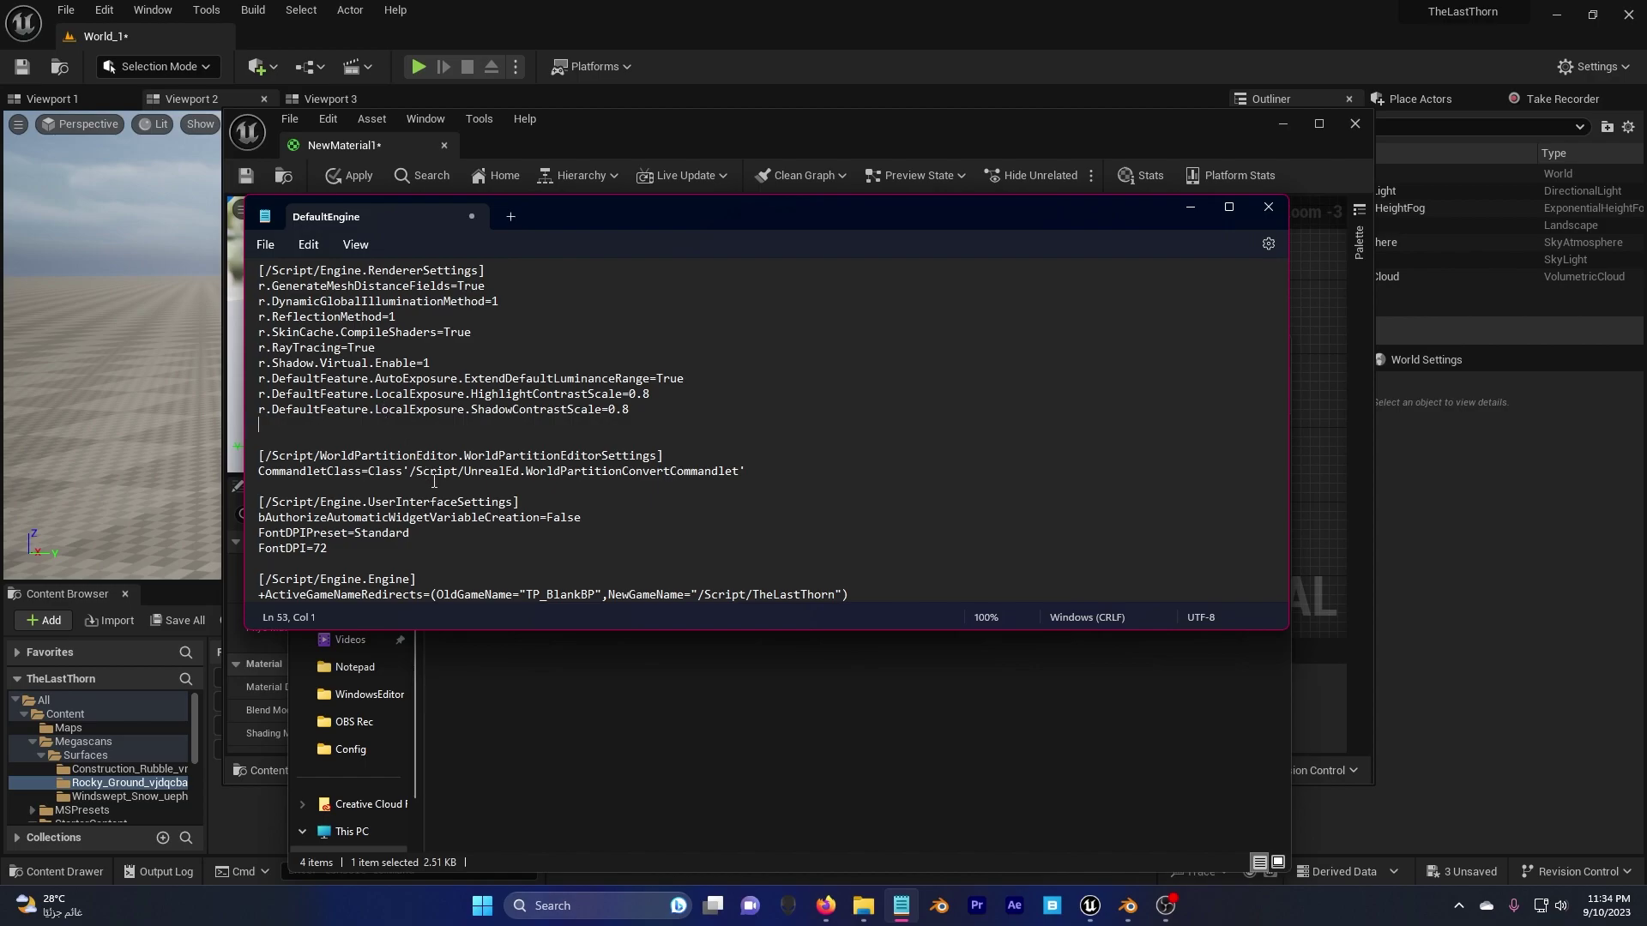
{"action": "key", "text": "ctrl+z"}
Close the DefaultEngine file and return to Unreal Engine
{"action": "scroll", "coordinate": [420, 484], "scroll_direction": "up", "scroll_amount": 1}
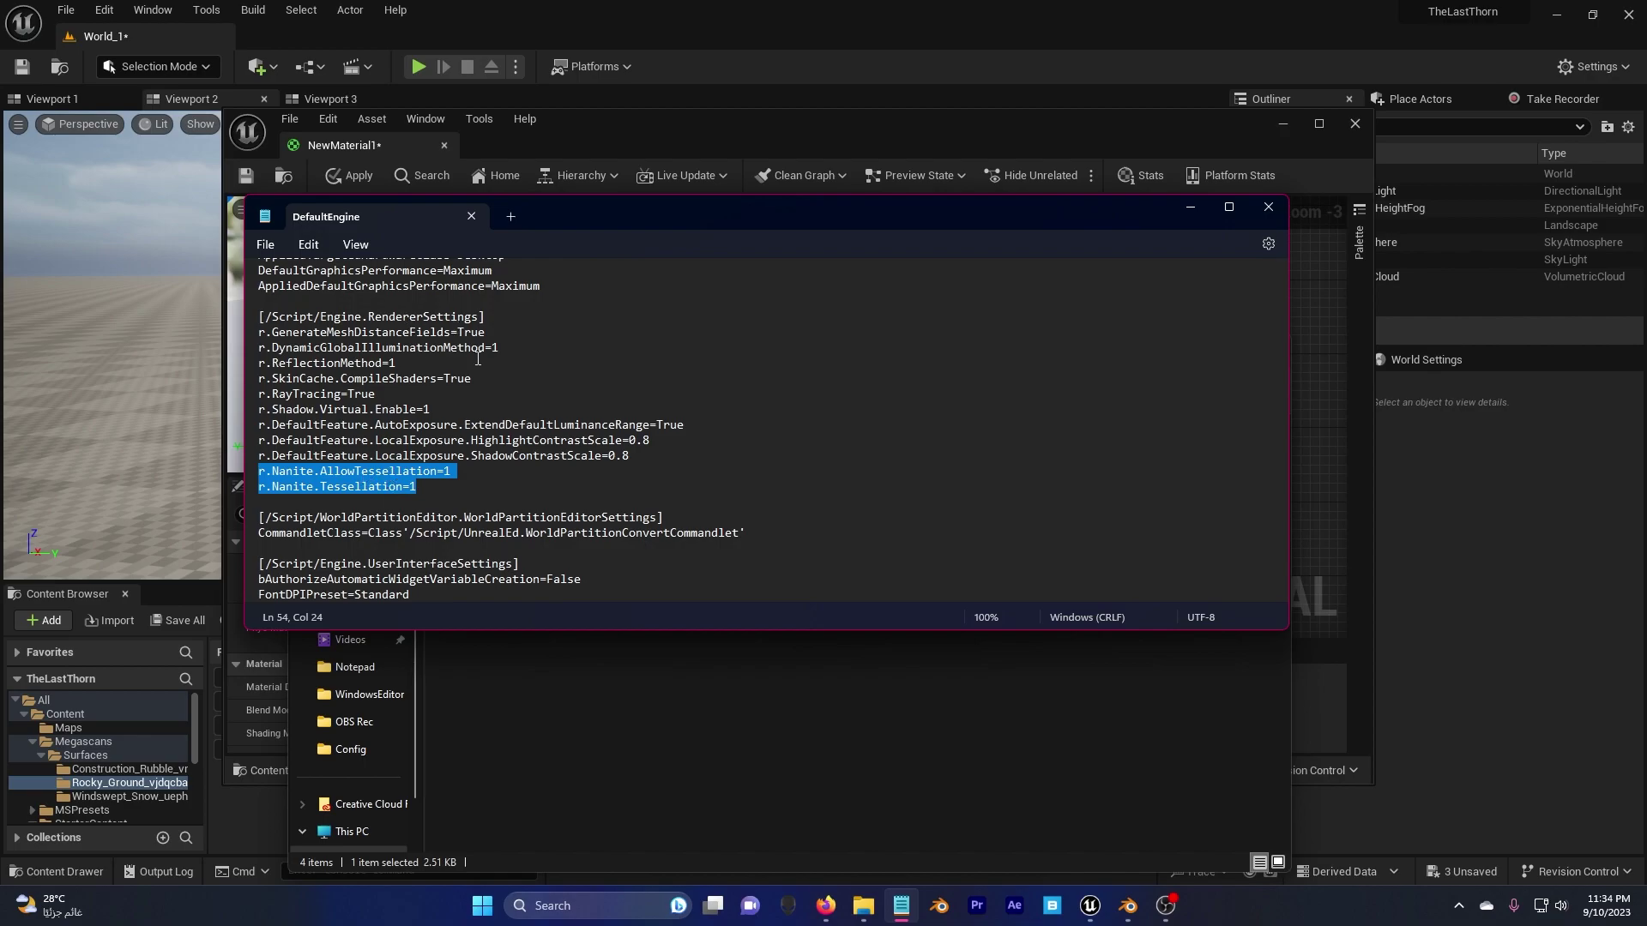
{"action": "left_click", "coordinate": [1269, 207]}
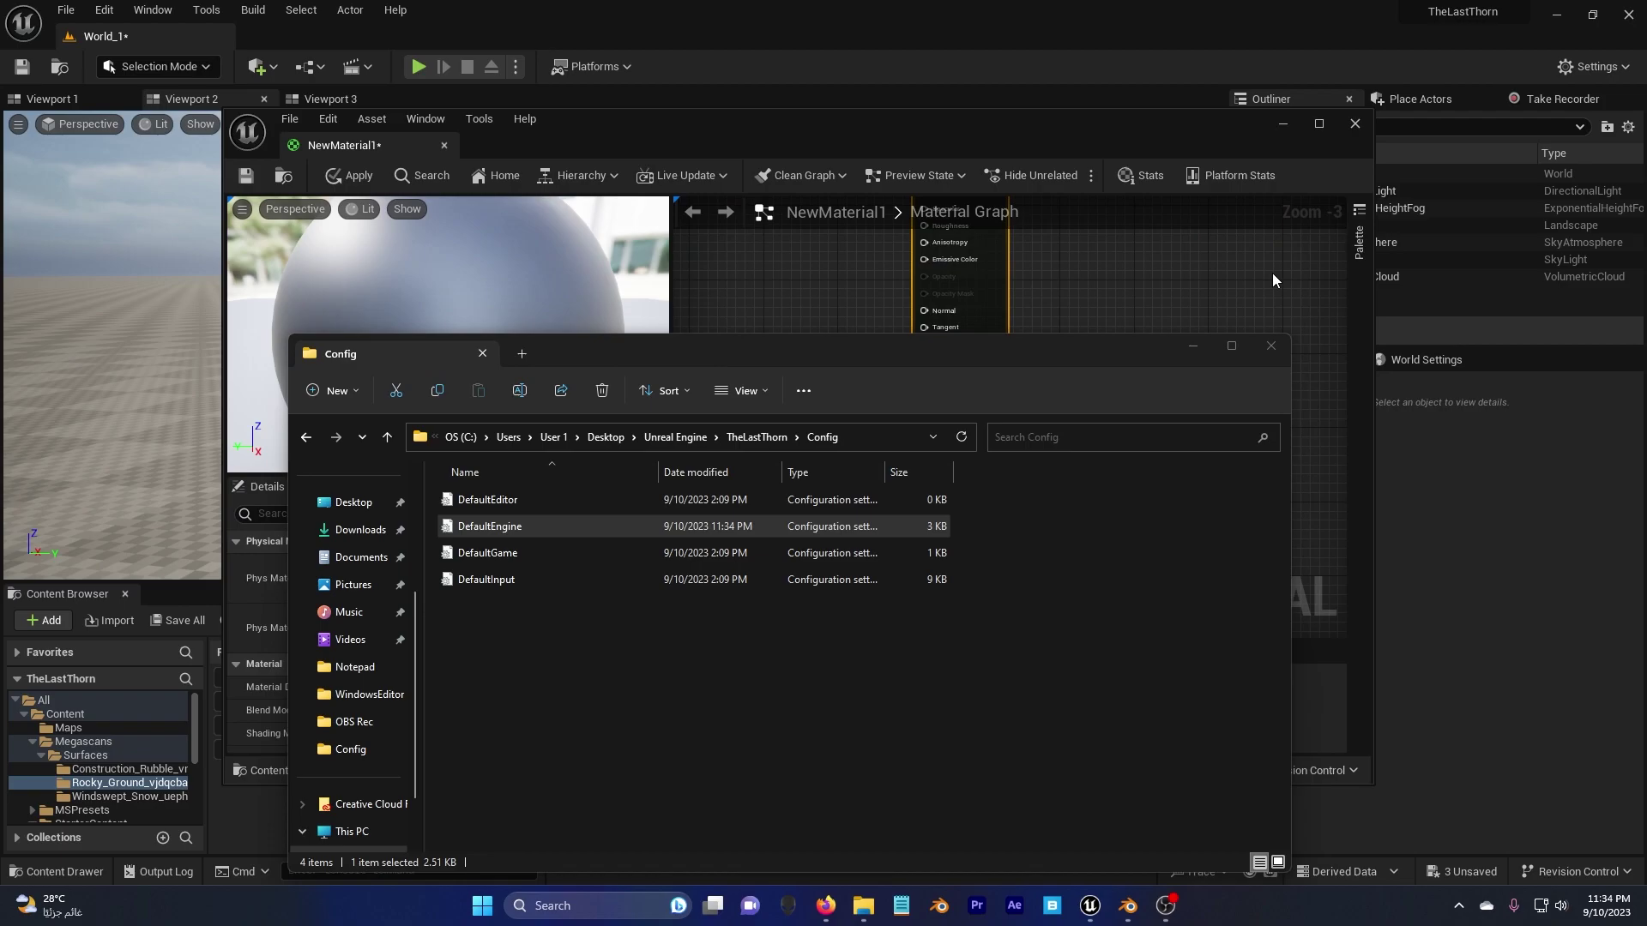
{"action": "left_click", "coordinate": [1273, 273]}
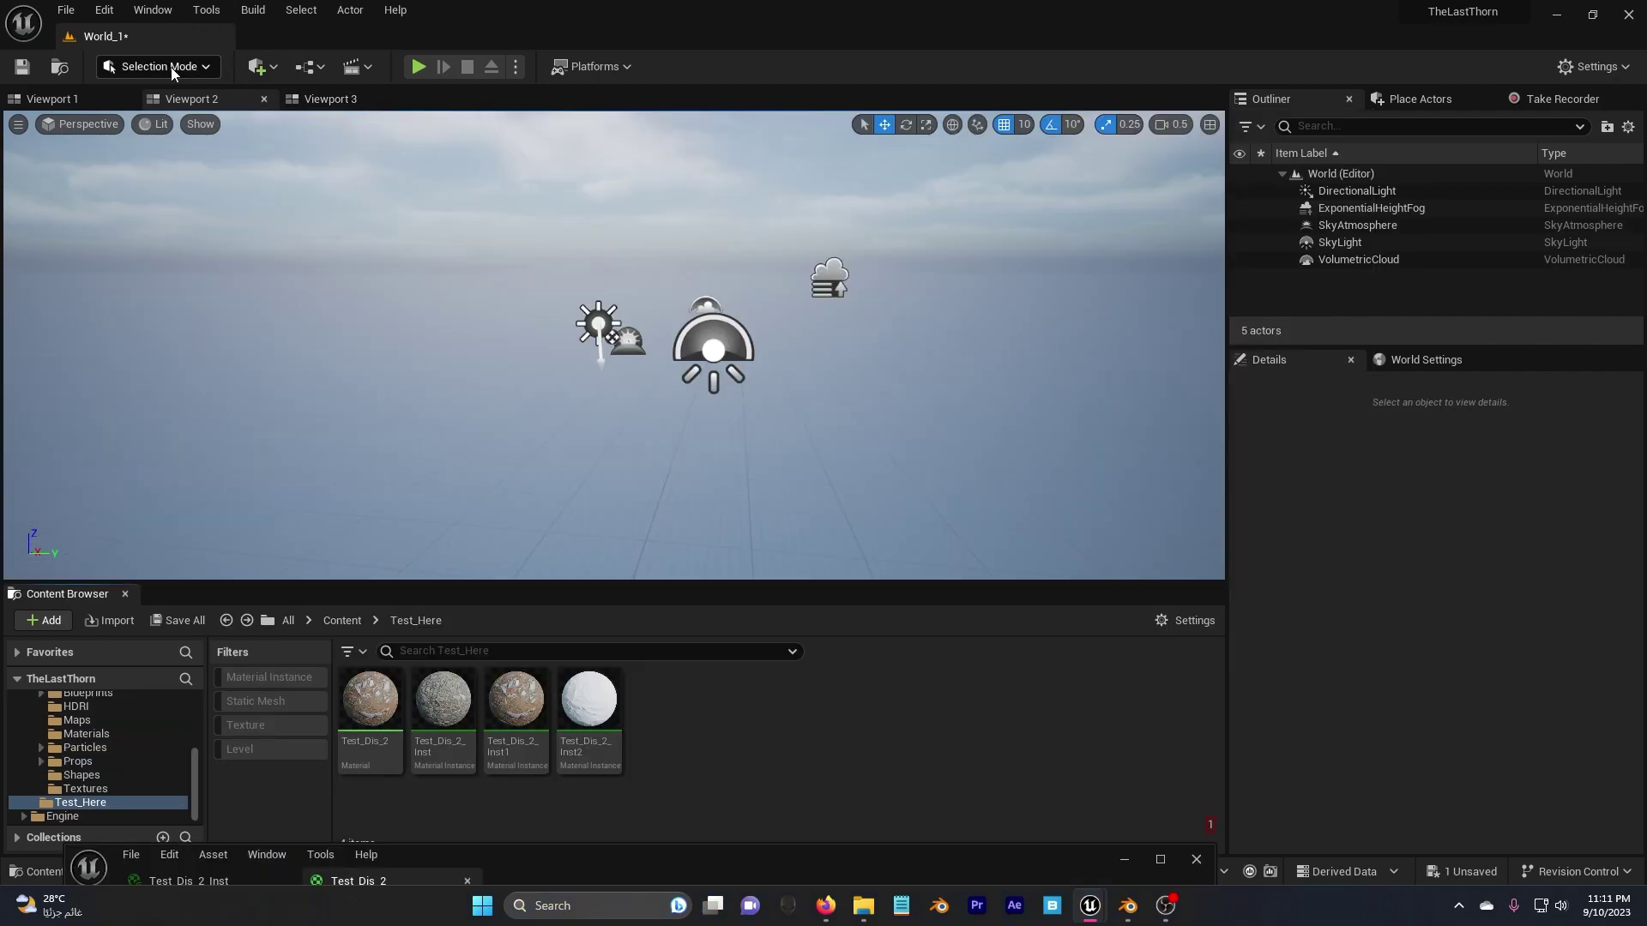
Create a new landscape with the default settings in Landscape mode and return to Selection mode
{"action": "left_click", "coordinate": [158, 66]}
{"action": "left_click", "coordinate": [172, 107]}
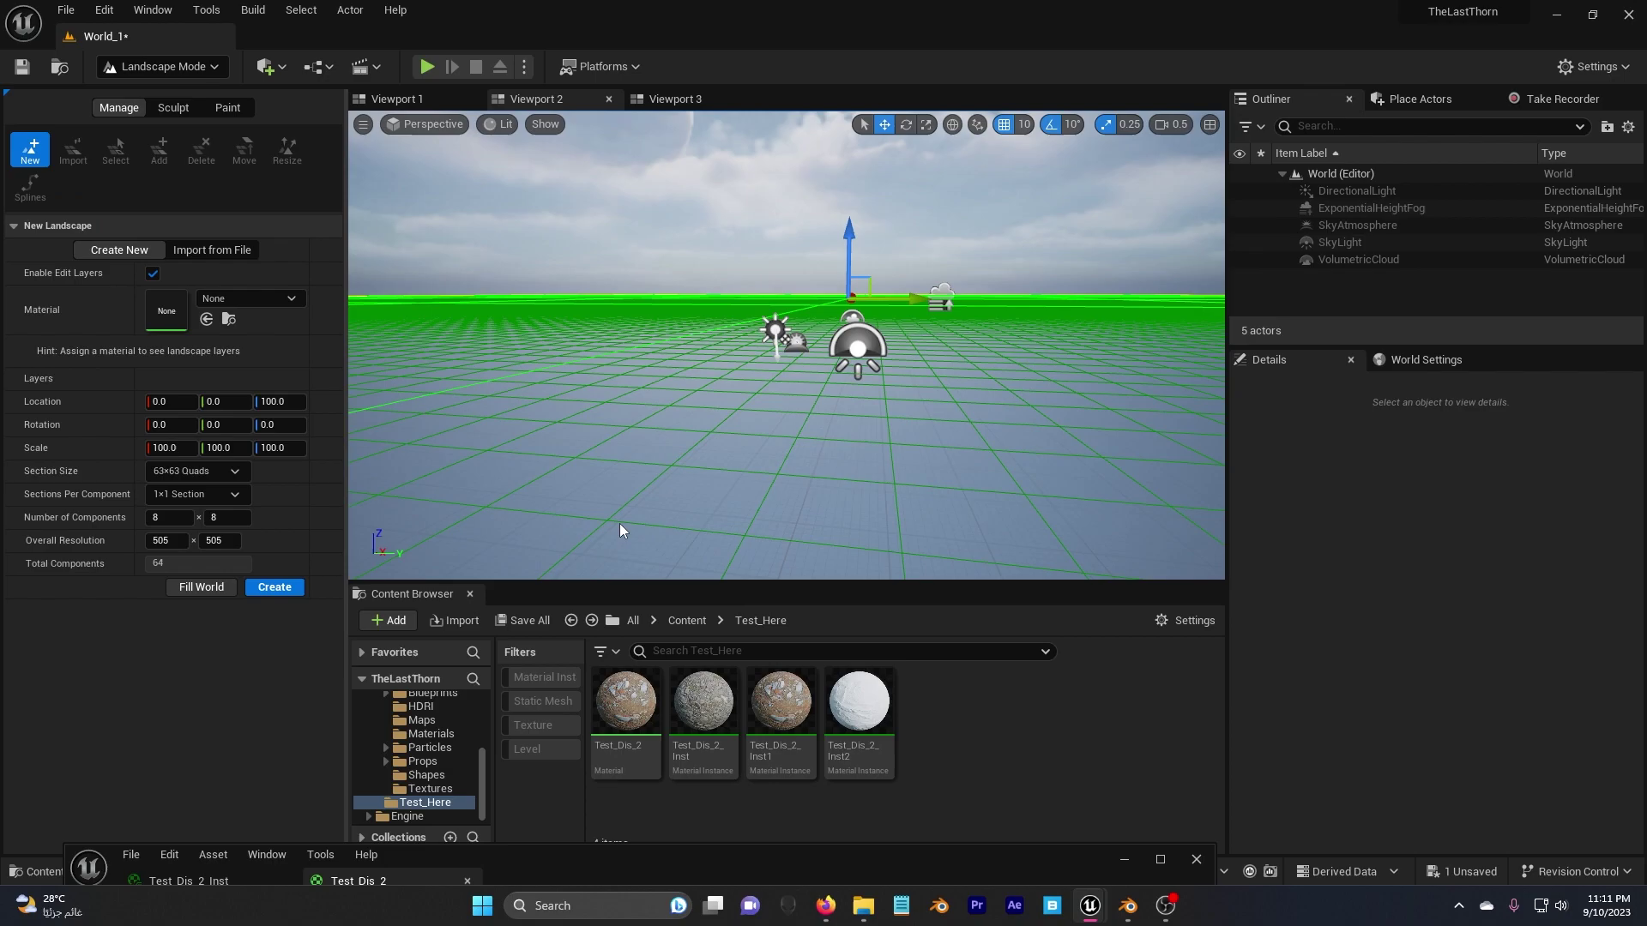
{"action": "left_click", "coordinate": [286, 589]}
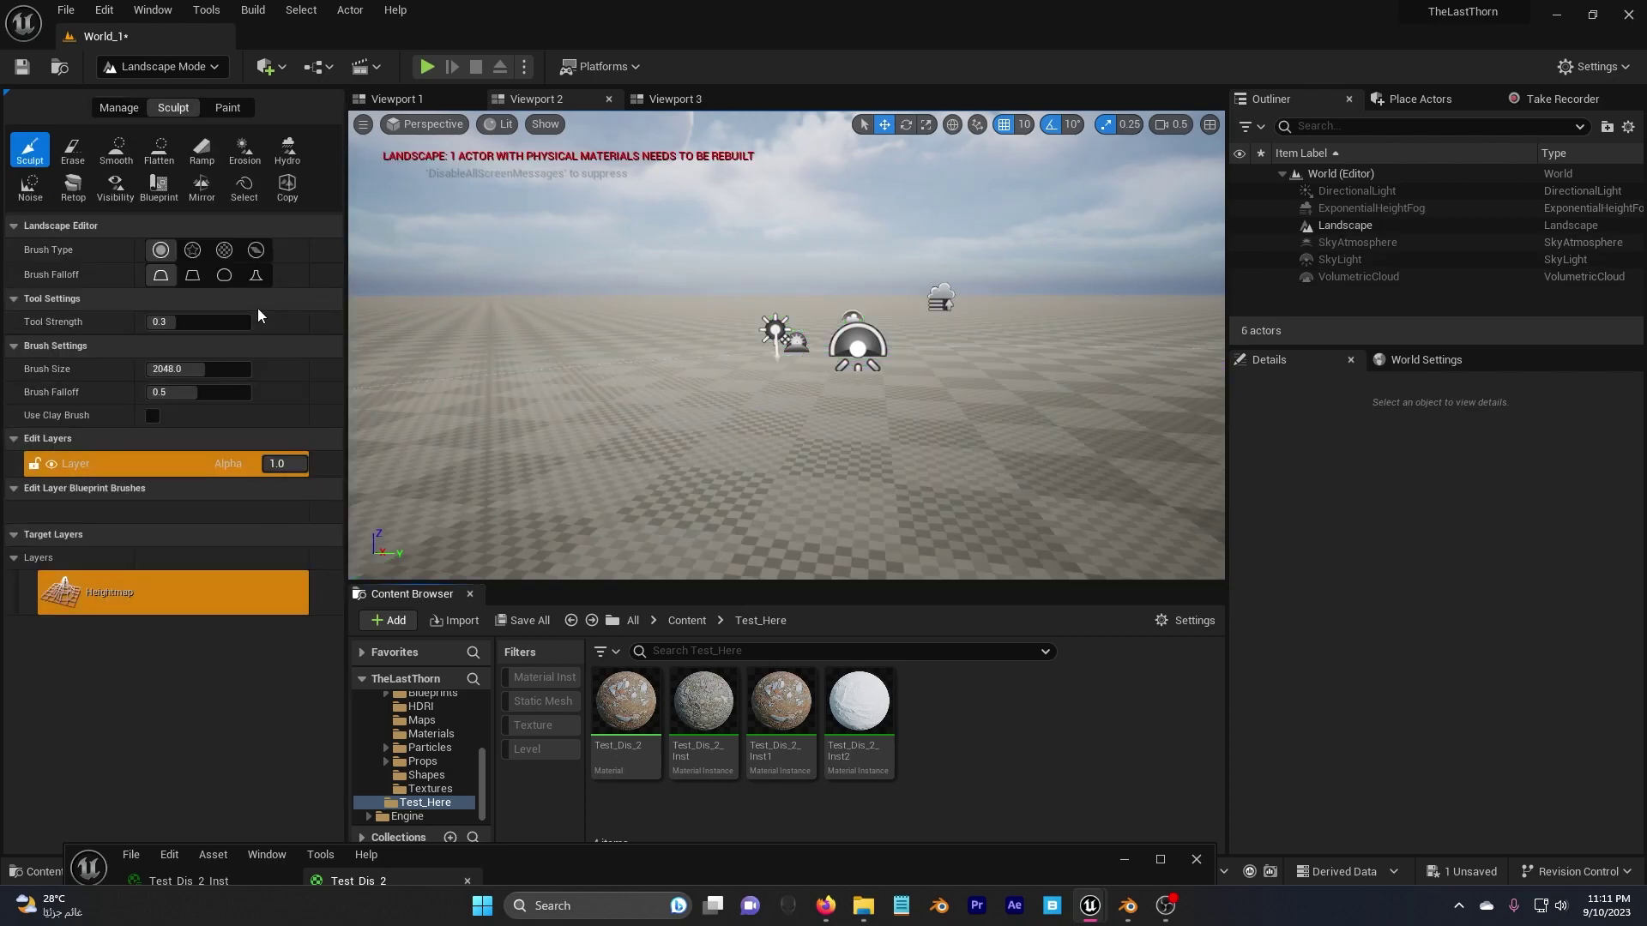
{"action": "left_click", "coordinate": [178, 70]}
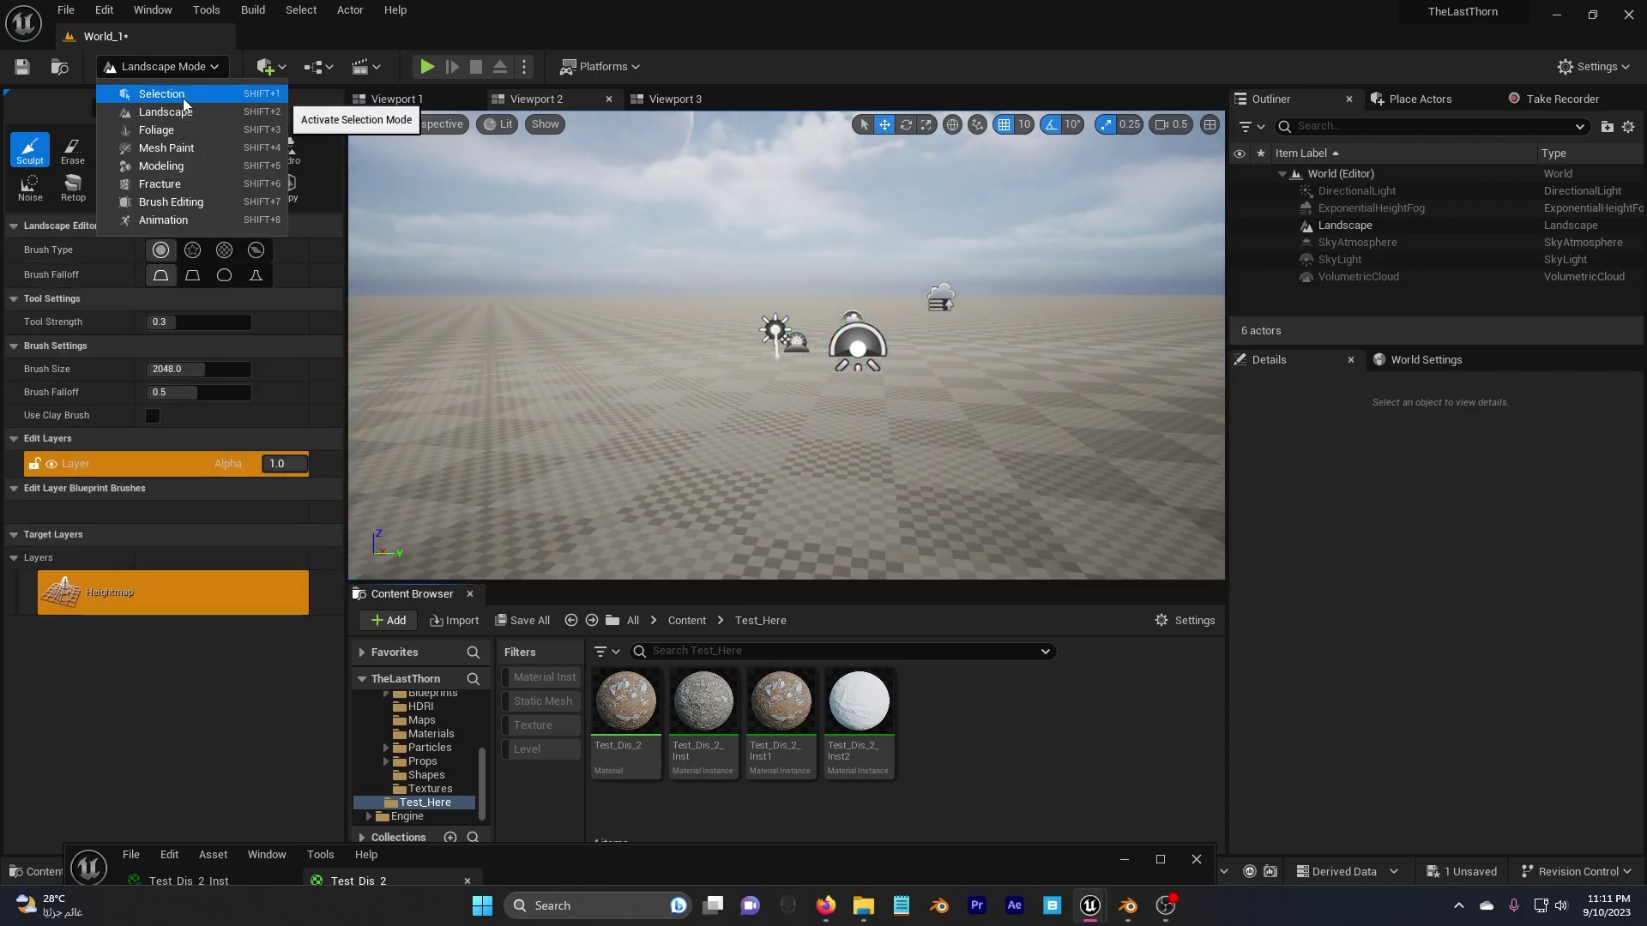
{"action": "left_click", "coordinate": [183, 98]}
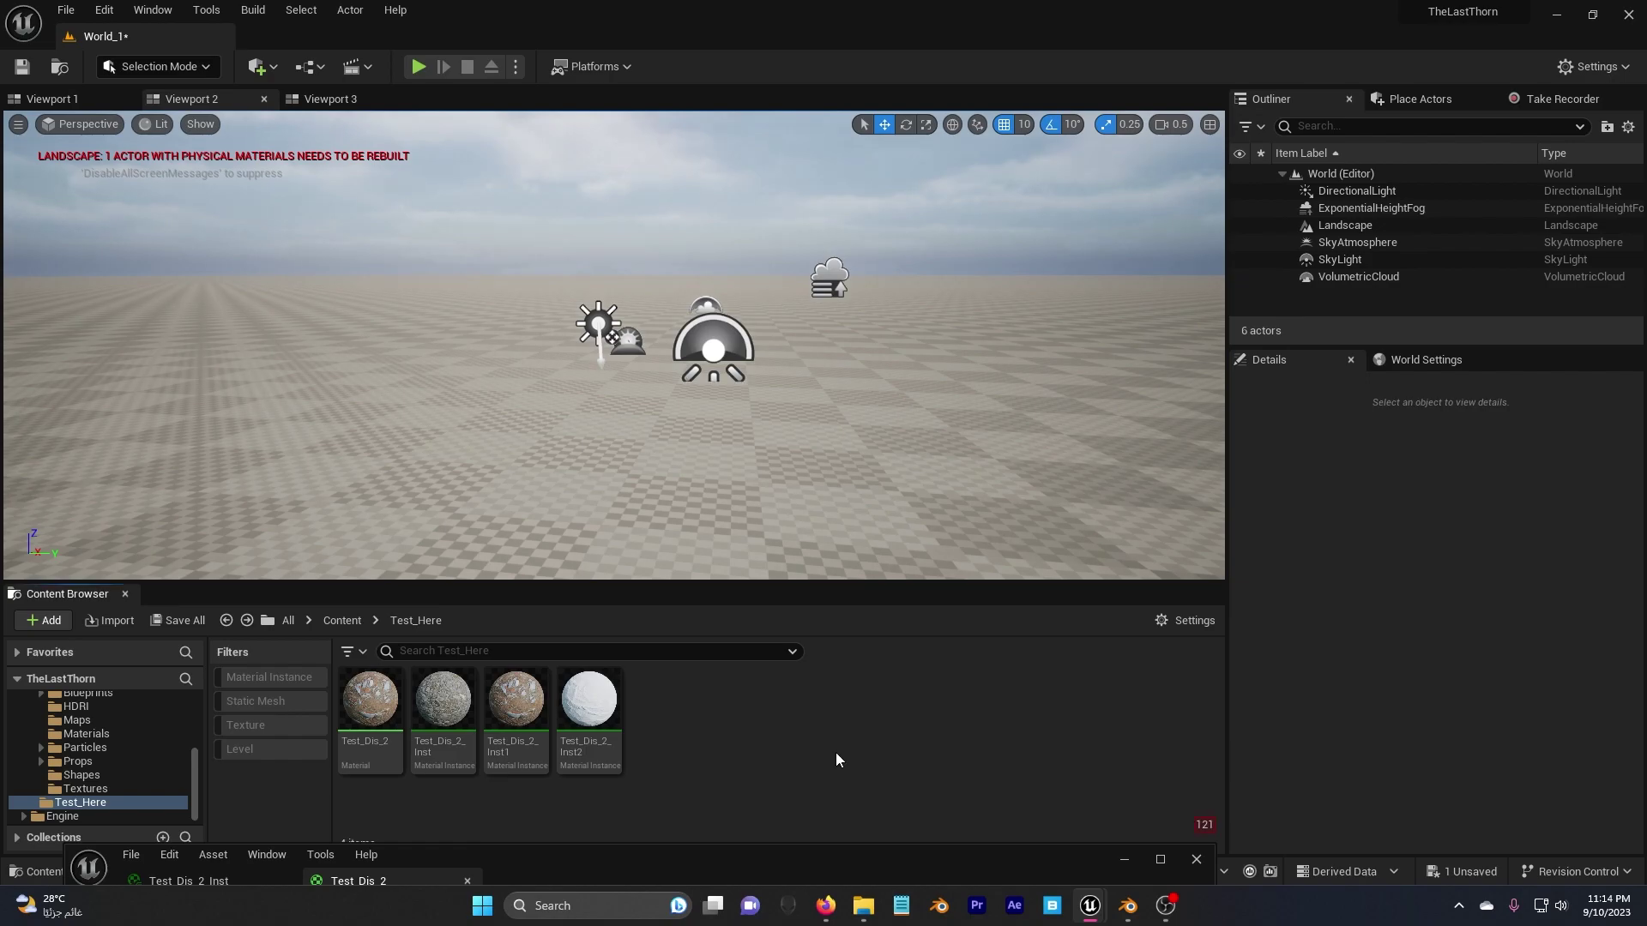
Open Quixel Bridge to add content and show the locally downloaded Megascans assets
{"action": "right_click", "coordinate": [817, 733]}
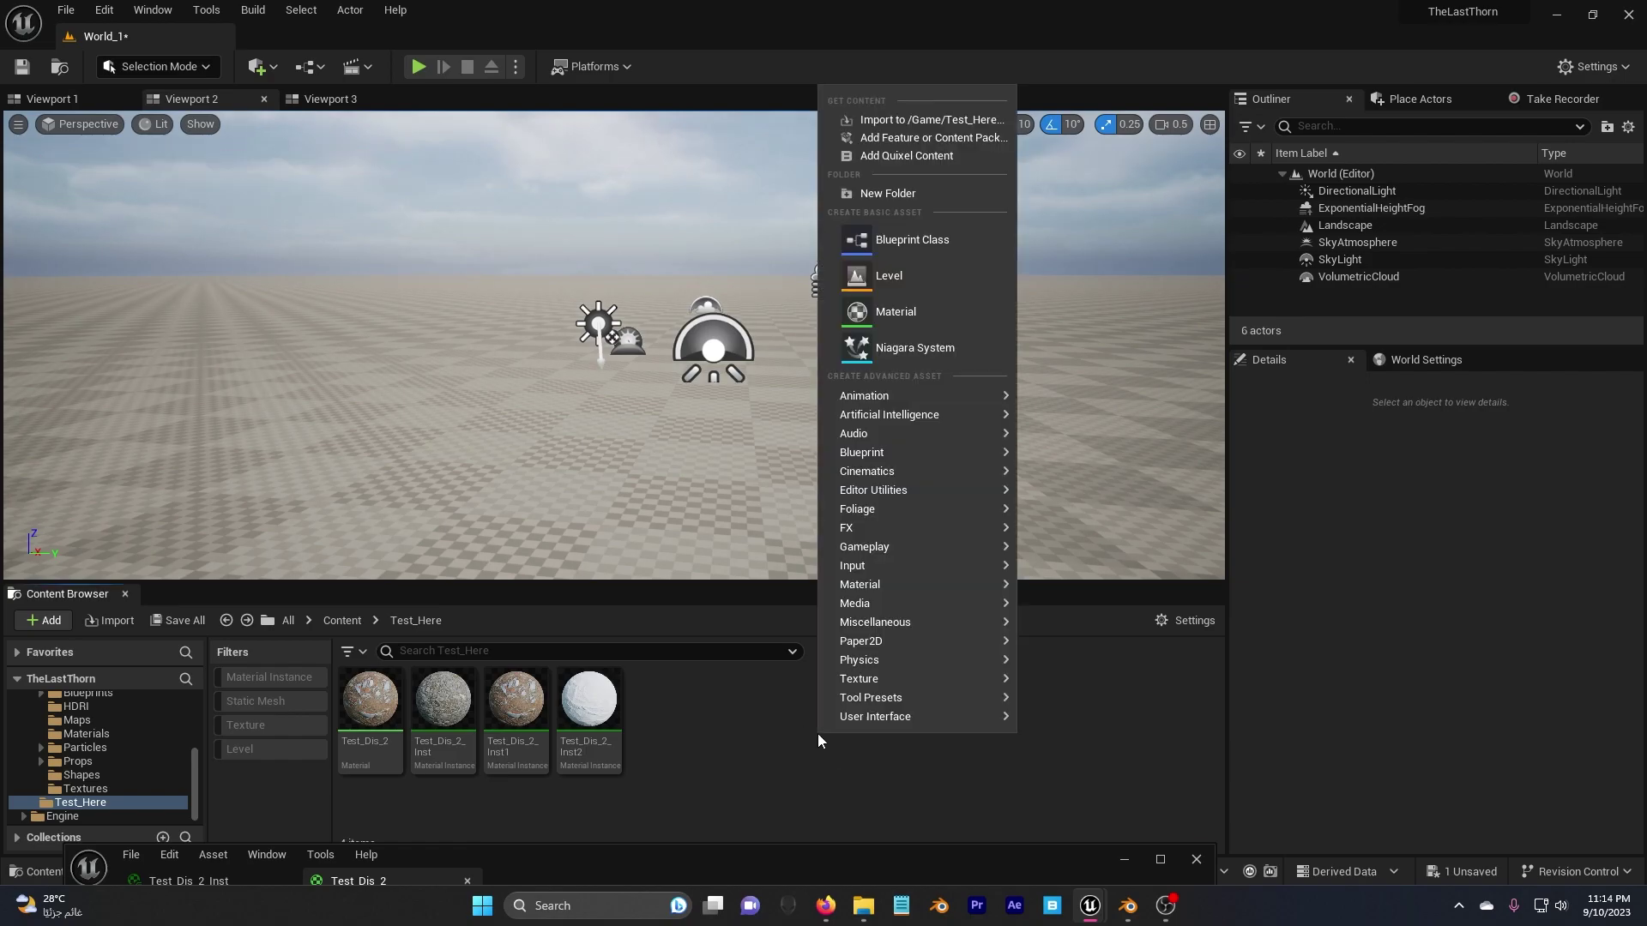
{"action": "left_click", "coordinate": [894, 159]}
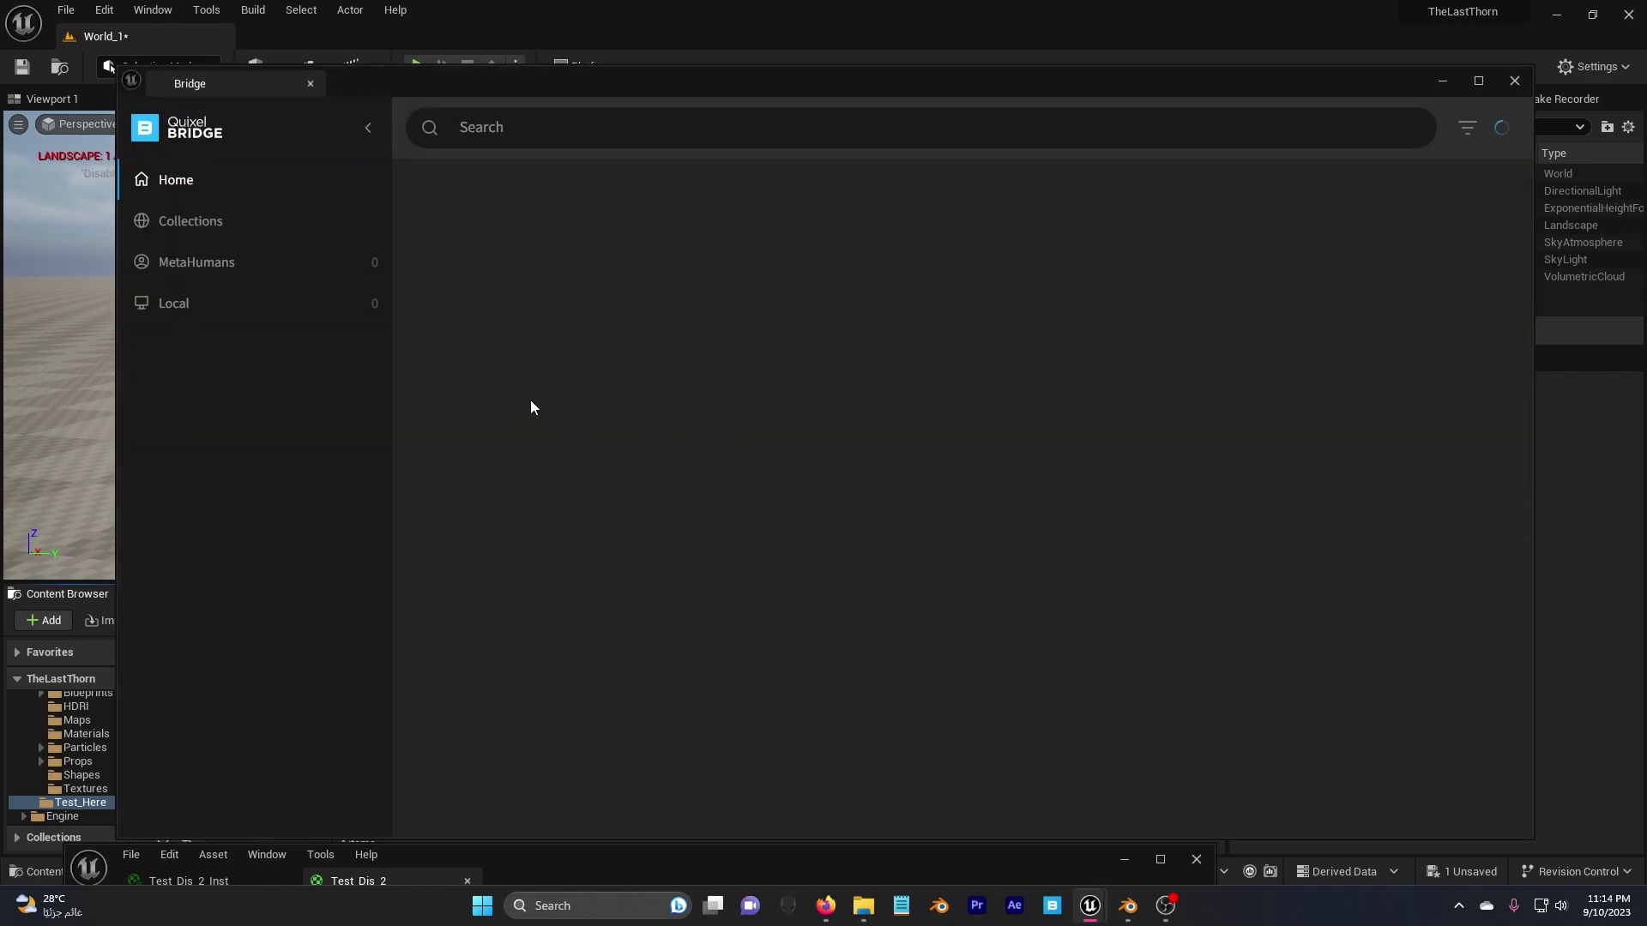
{"action": "left_click", "coordinate": [173, 307]}
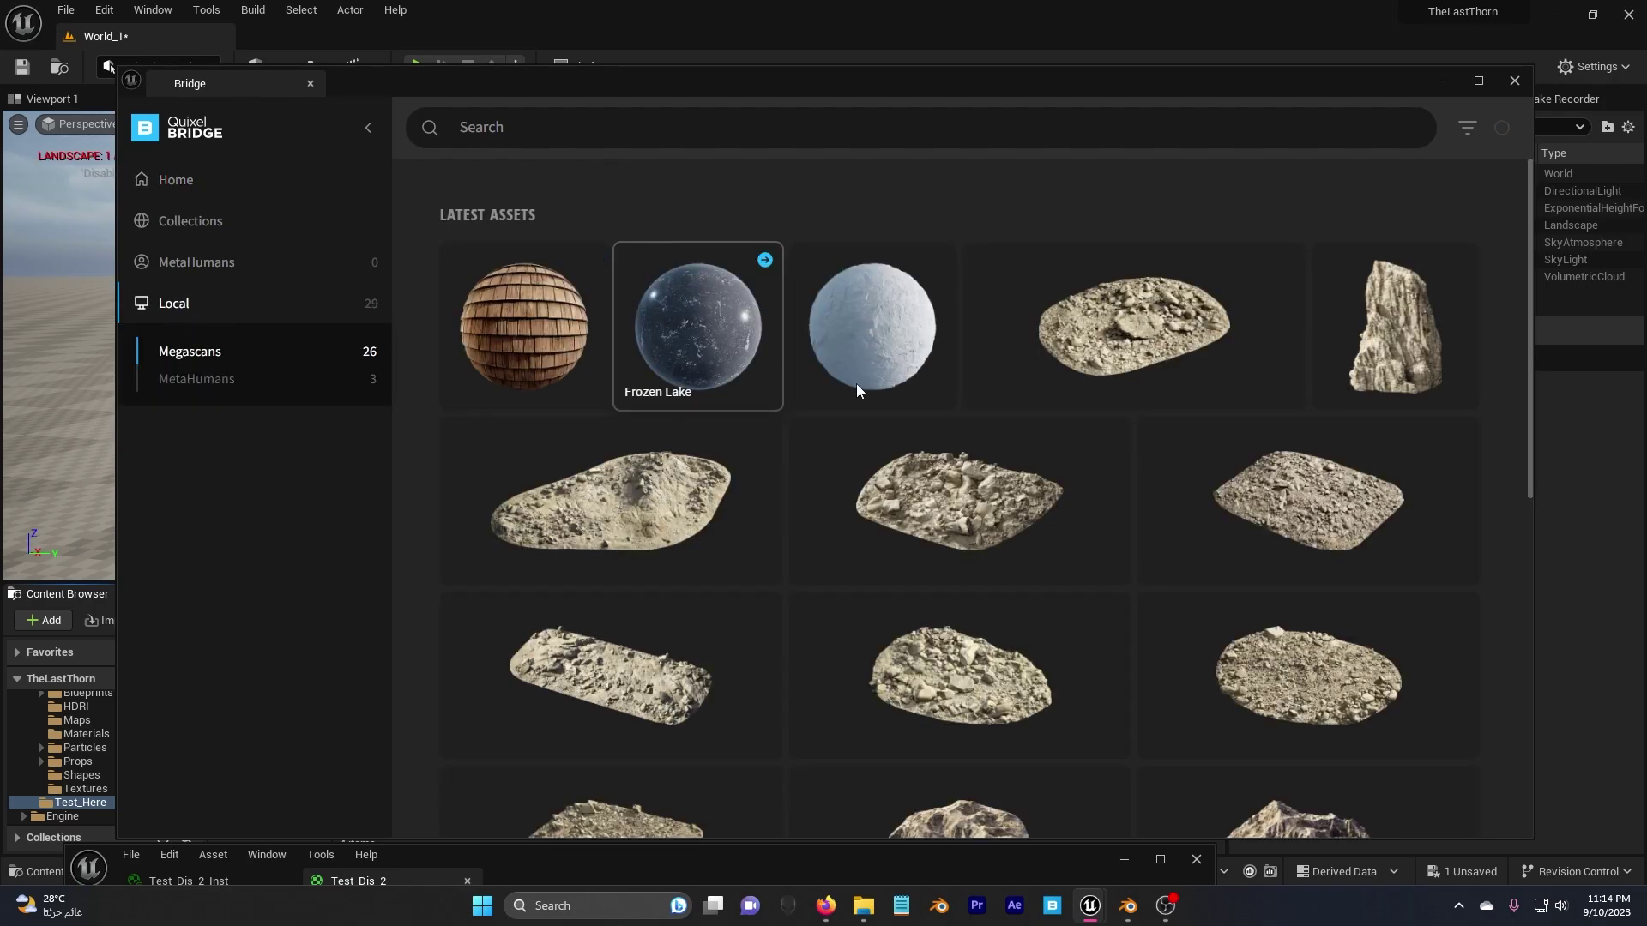
Find the Rocky Ground surface among the local assets, open its details and view its download quality options
{"action": "scroll", "coordinate": [825, 415], "scroll_direction": "down", "scroll_amount": 5}
{"action": "scroll", "coordinate": [825, 412], "scroll_direction": "up", "scroll_amount": 4}
{"action": "scroll", "coordinate": [826, 412], "scroll_direction": "down", "scroll_amount": 5}
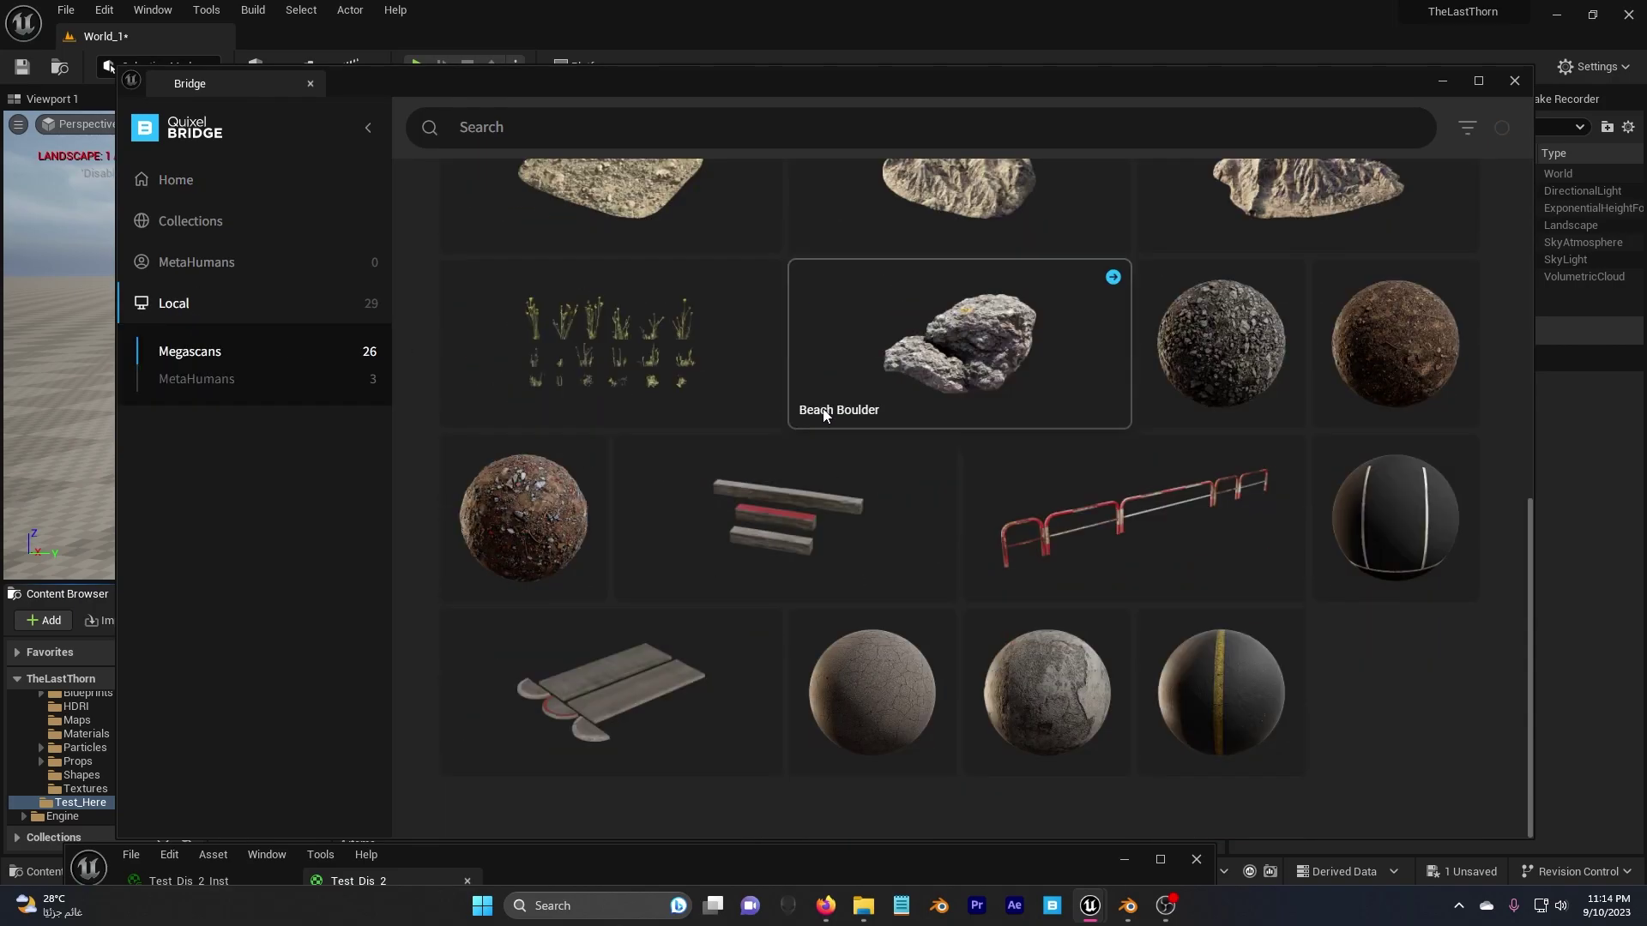
{"action": "scroll", "coordinate": [825, 411], "scroll_direction": "up", "scroll_amount": 8}
{"action": "scroll", "coordinate": [947, 394], "scroll_direction": "down", "scroll_amount": 5}
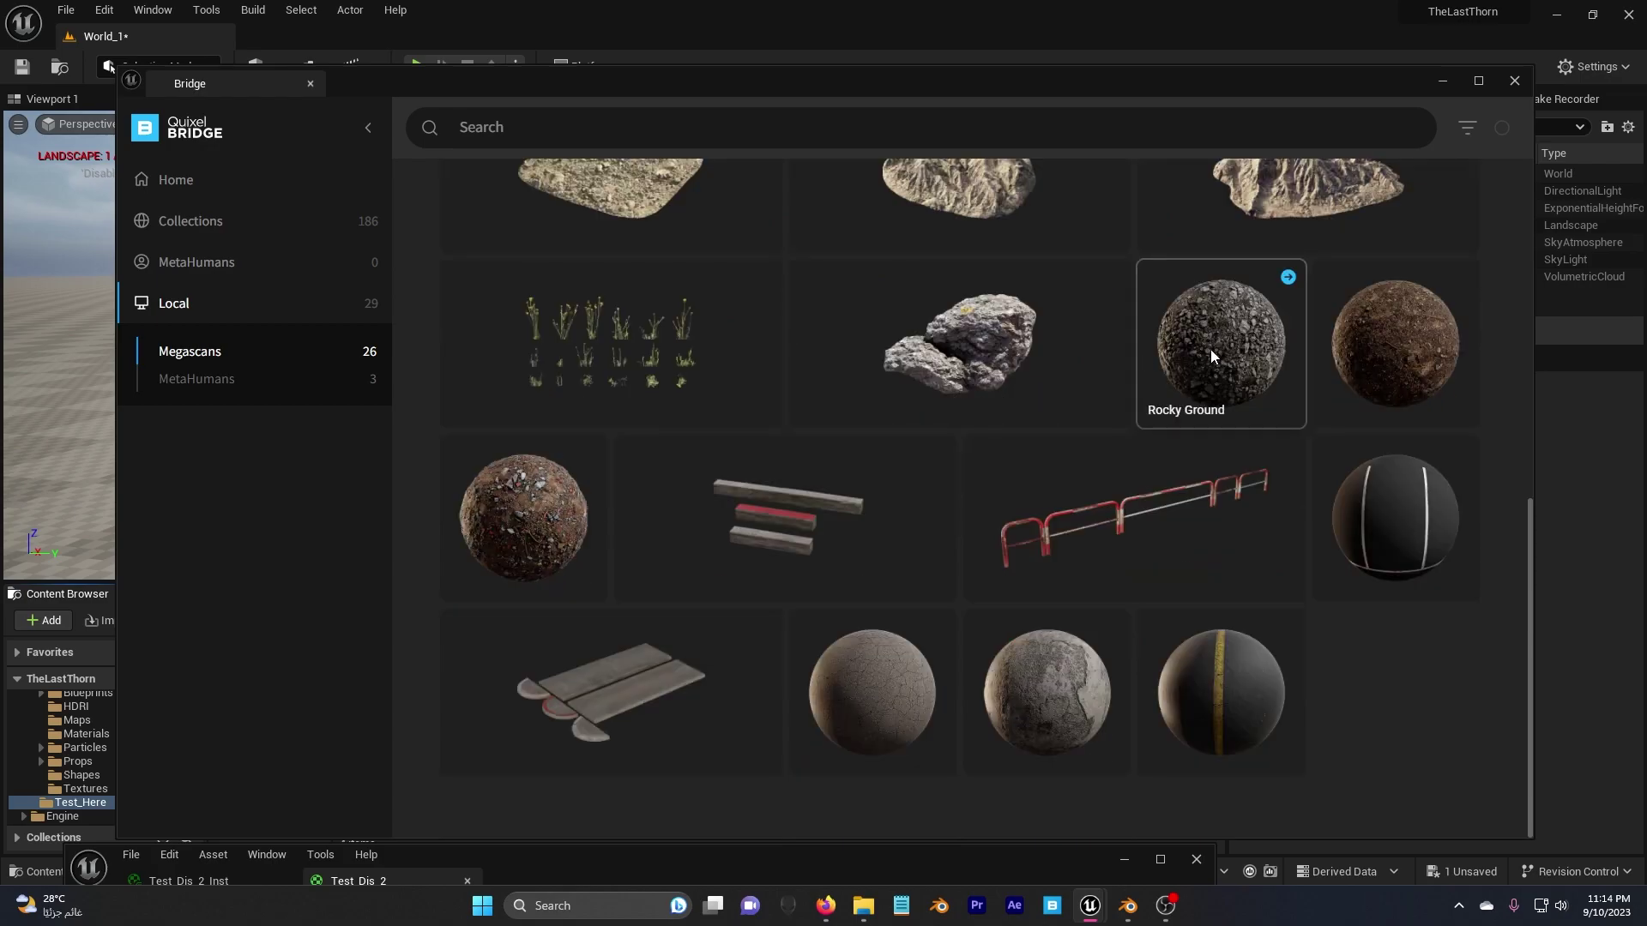
{"action": "left_click", "coordinate": [1211, 348]}
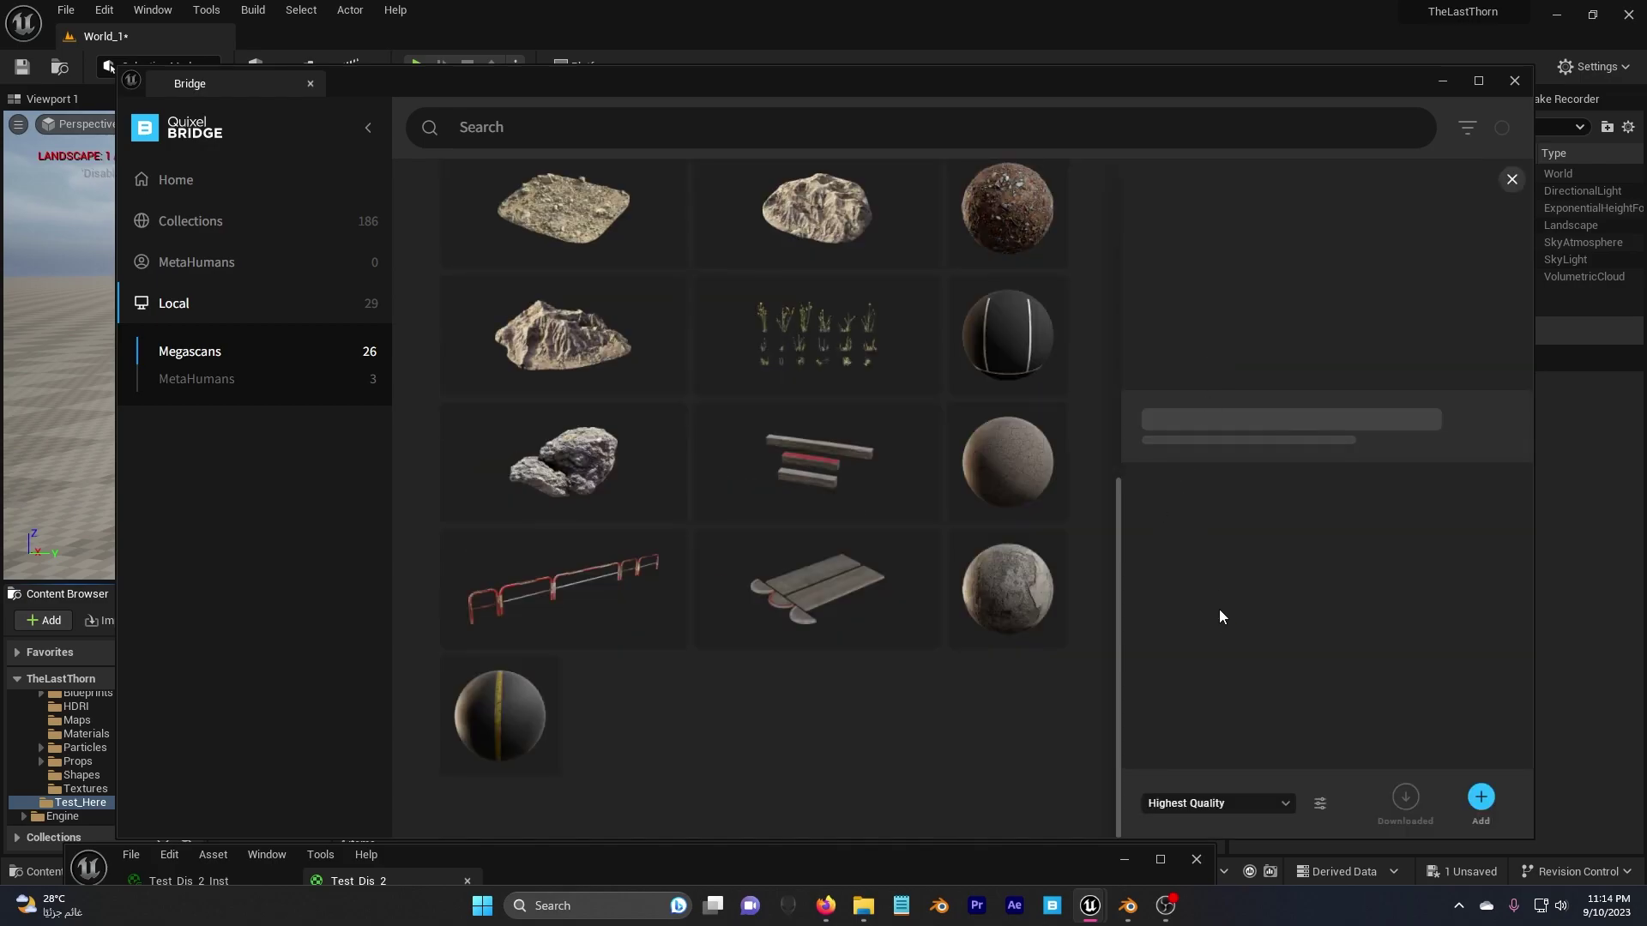
{"action": "scroll", "coordinate": [963, 341], "scroll_direction": "up", "scroll_amount": 3}
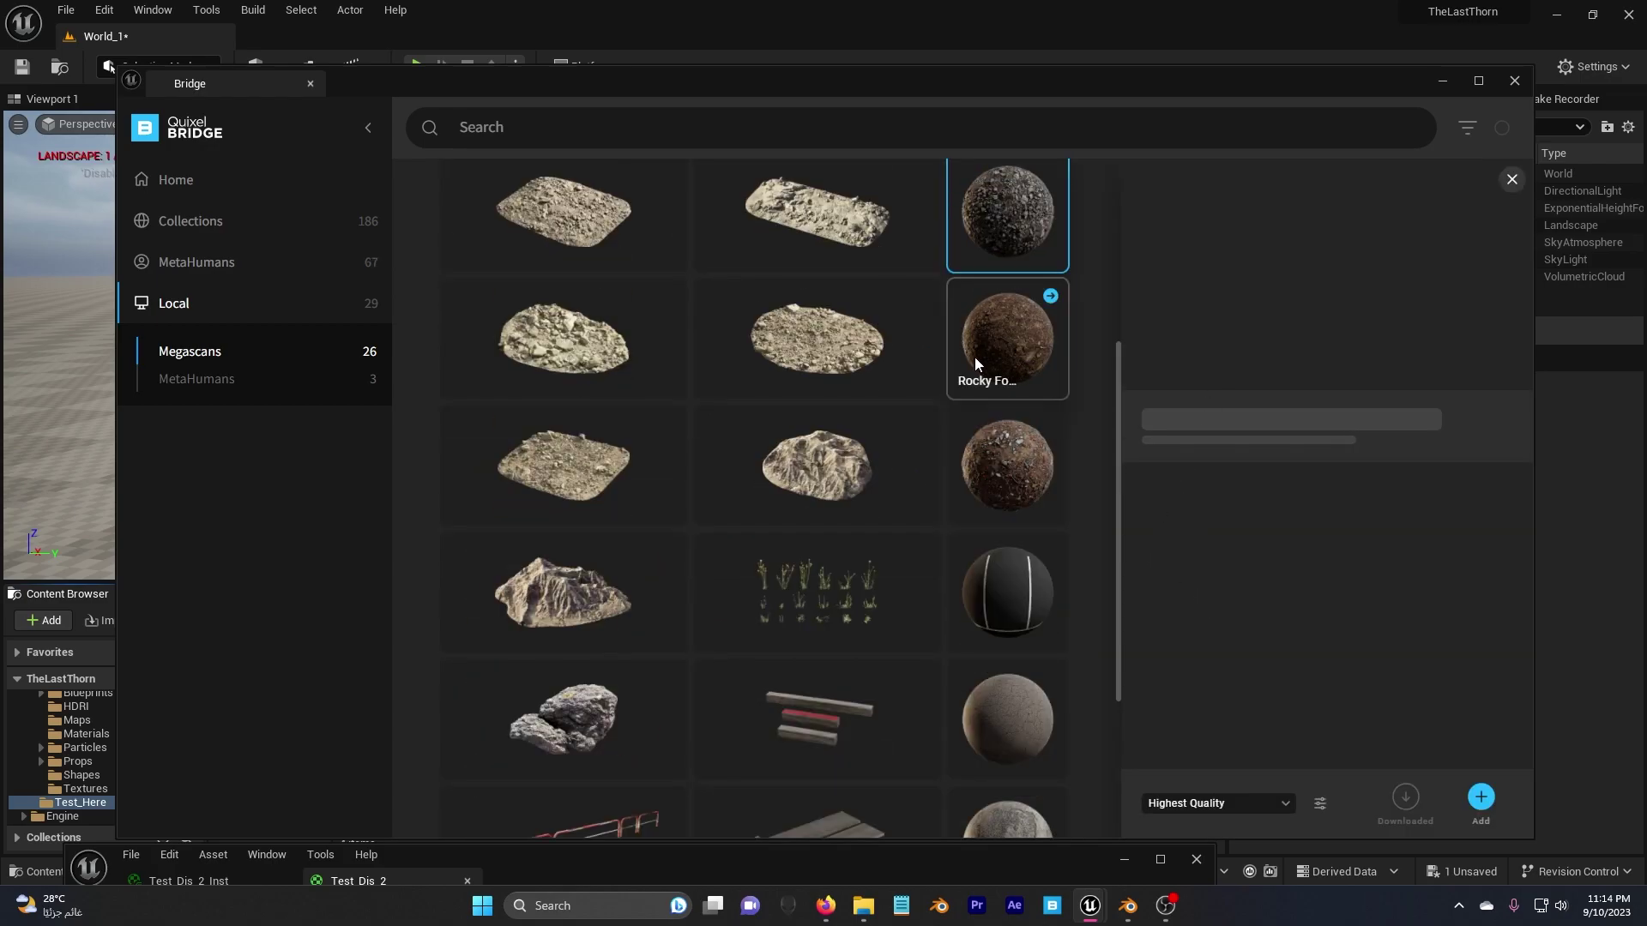
{"action": "left_click", "coordinate": [1240, 806]}
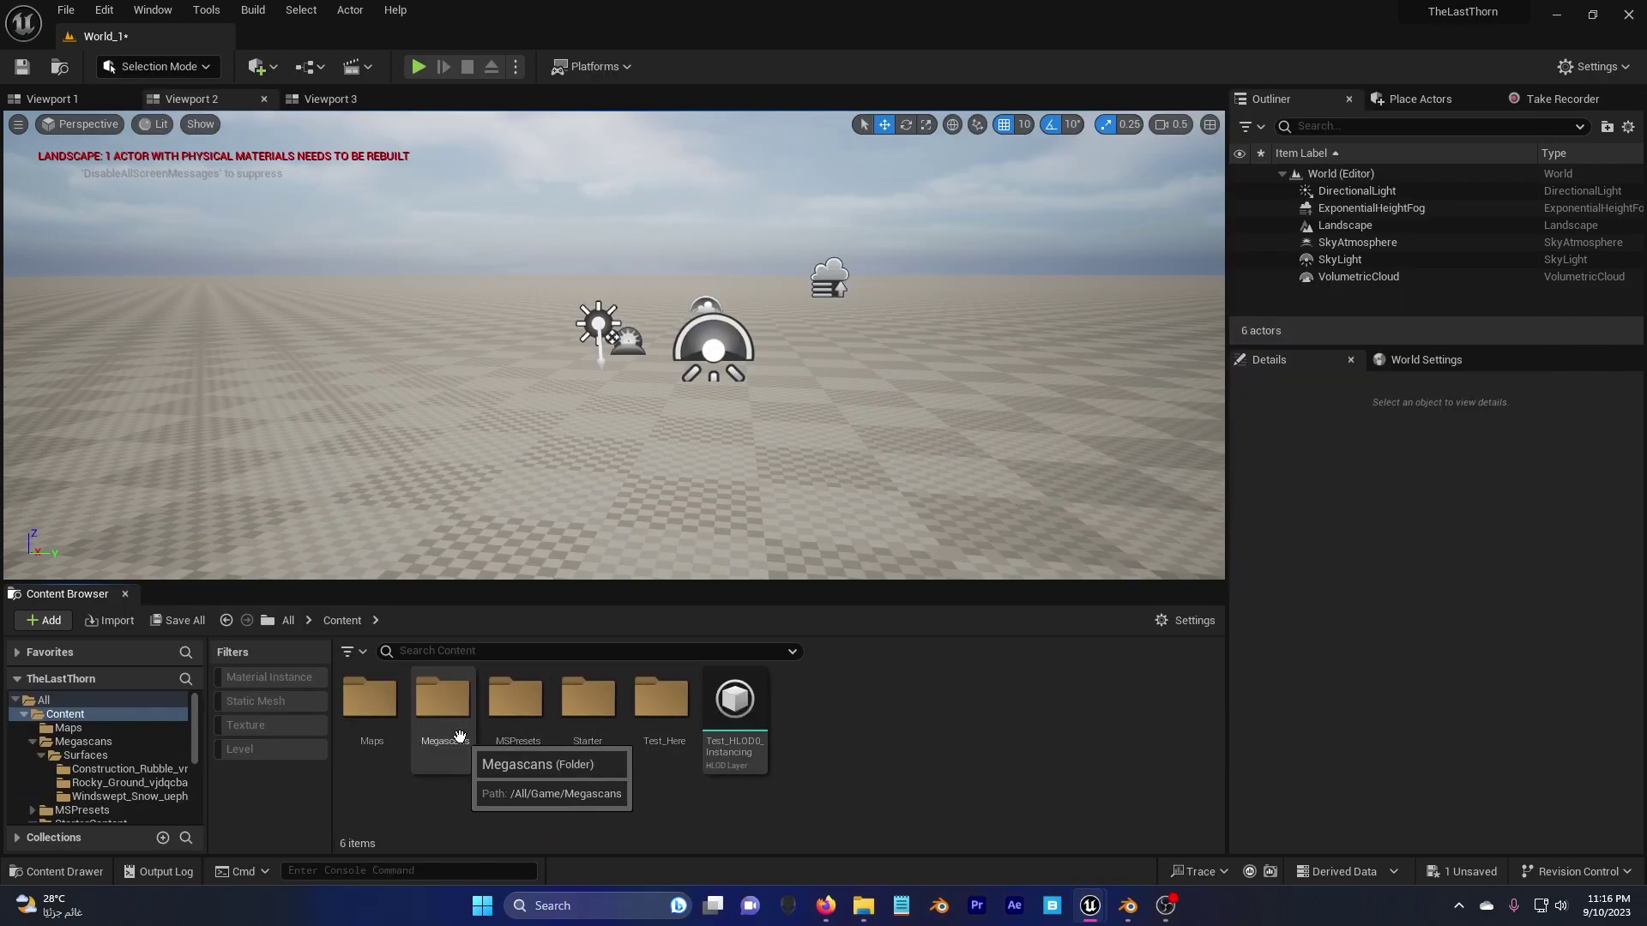
Open the Rocky_Ground_vjdqcba folder inside the Megascans Surfaces folder
{"action": "left_click", "coordinate": [445, 730]}
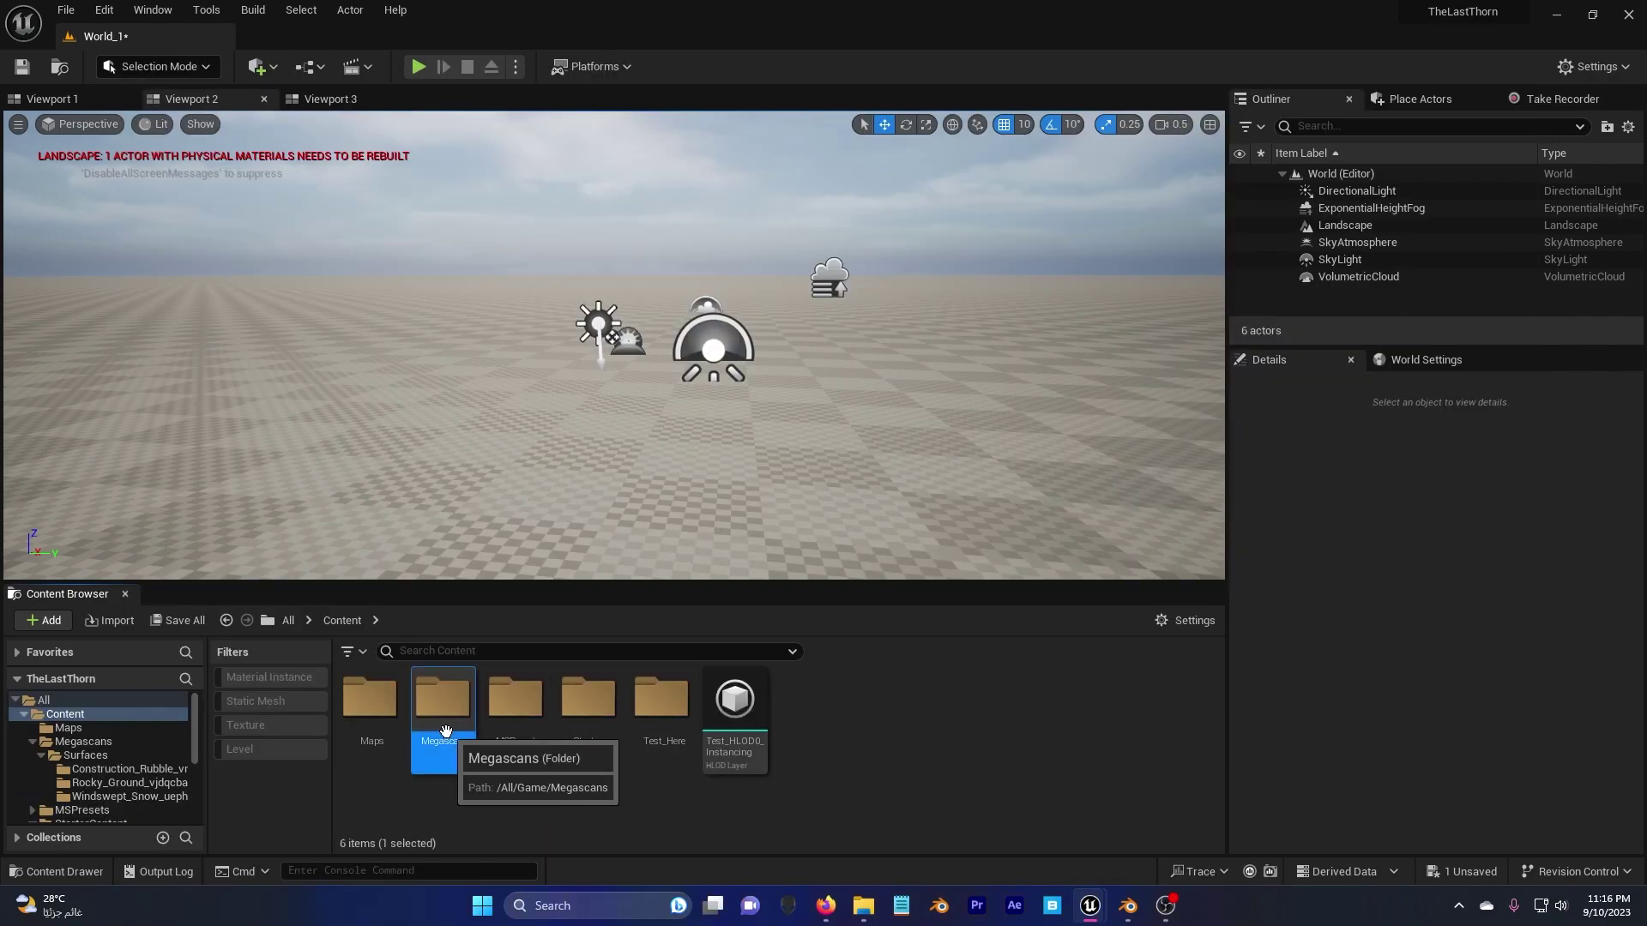
{"action": "double_click", "coordinate": [445, 730]}
{"action": "double_click", "coordinate": [370, 700]}
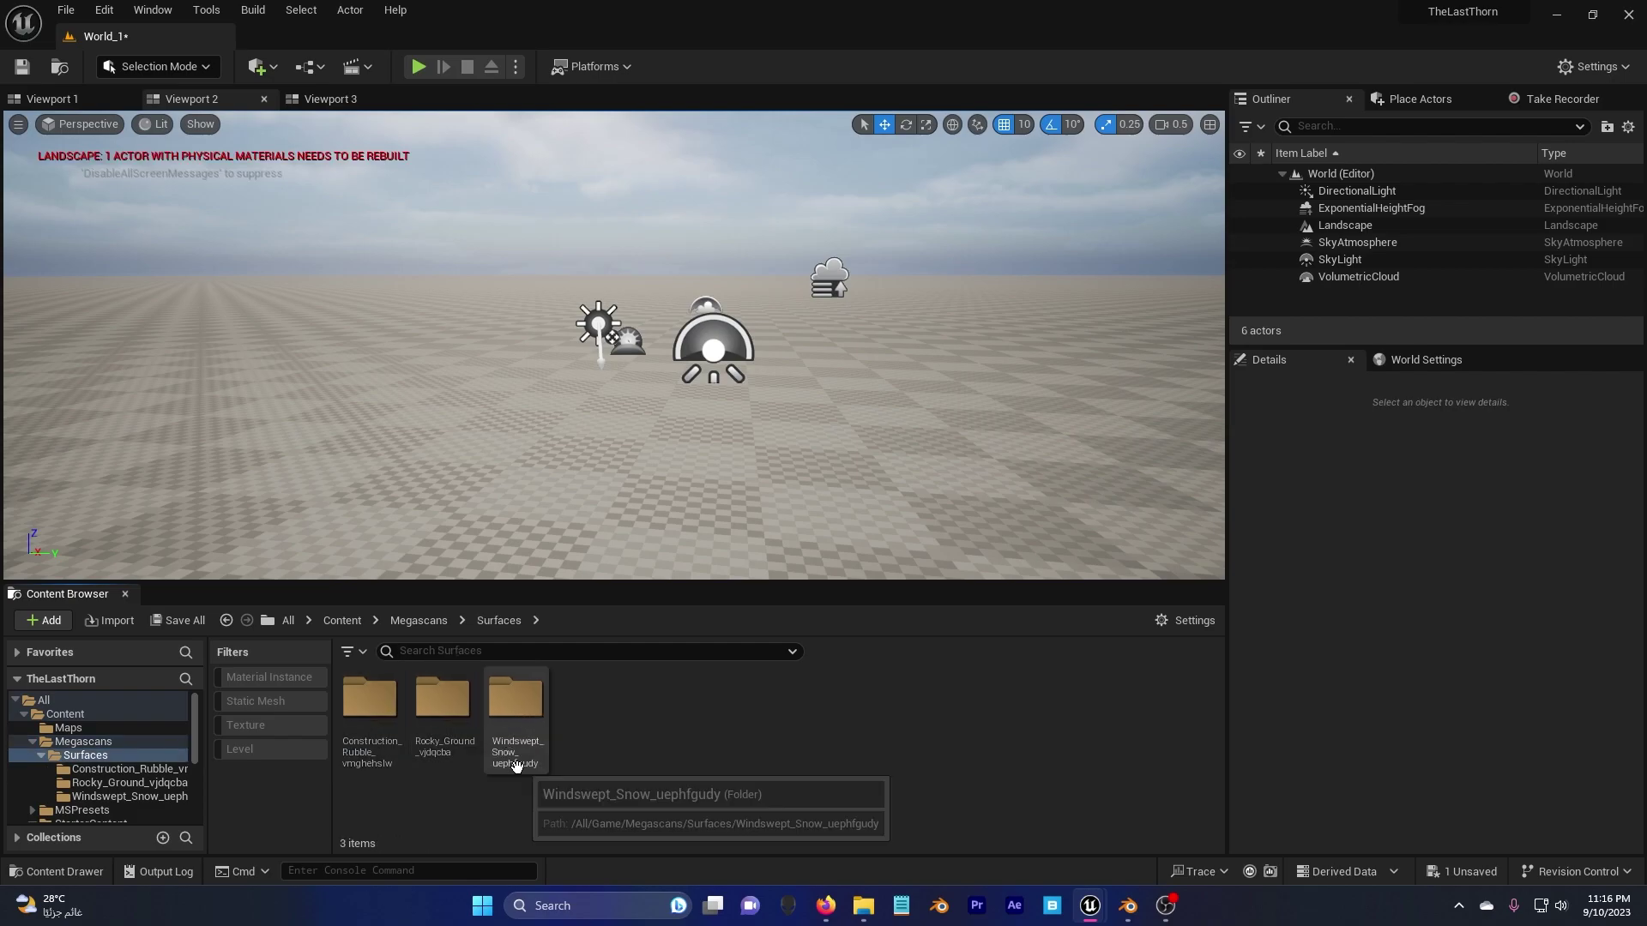
{"action": "double_click", "coordinate": [442, 699]}
Create a material with the default name beside the Rocky Ground textures and open it, moving its editor window clear of the texture assets
{"action": "right_click", "coordinate": [755, 725]}
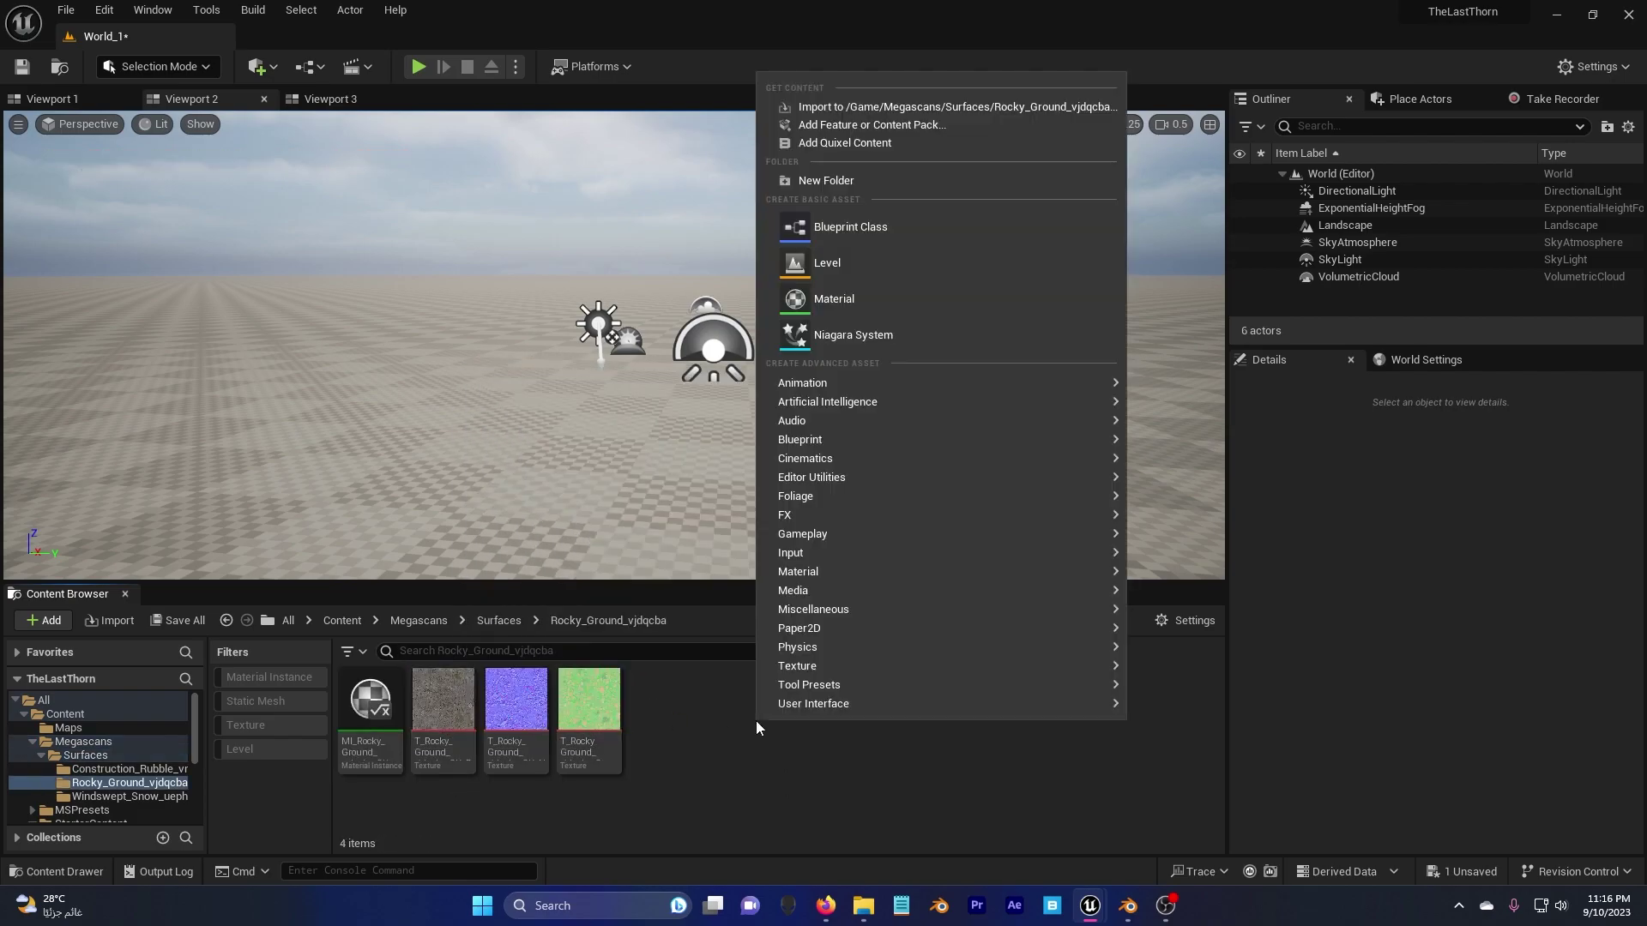
{"action": "left_click", "coordinate": [862, 300]}
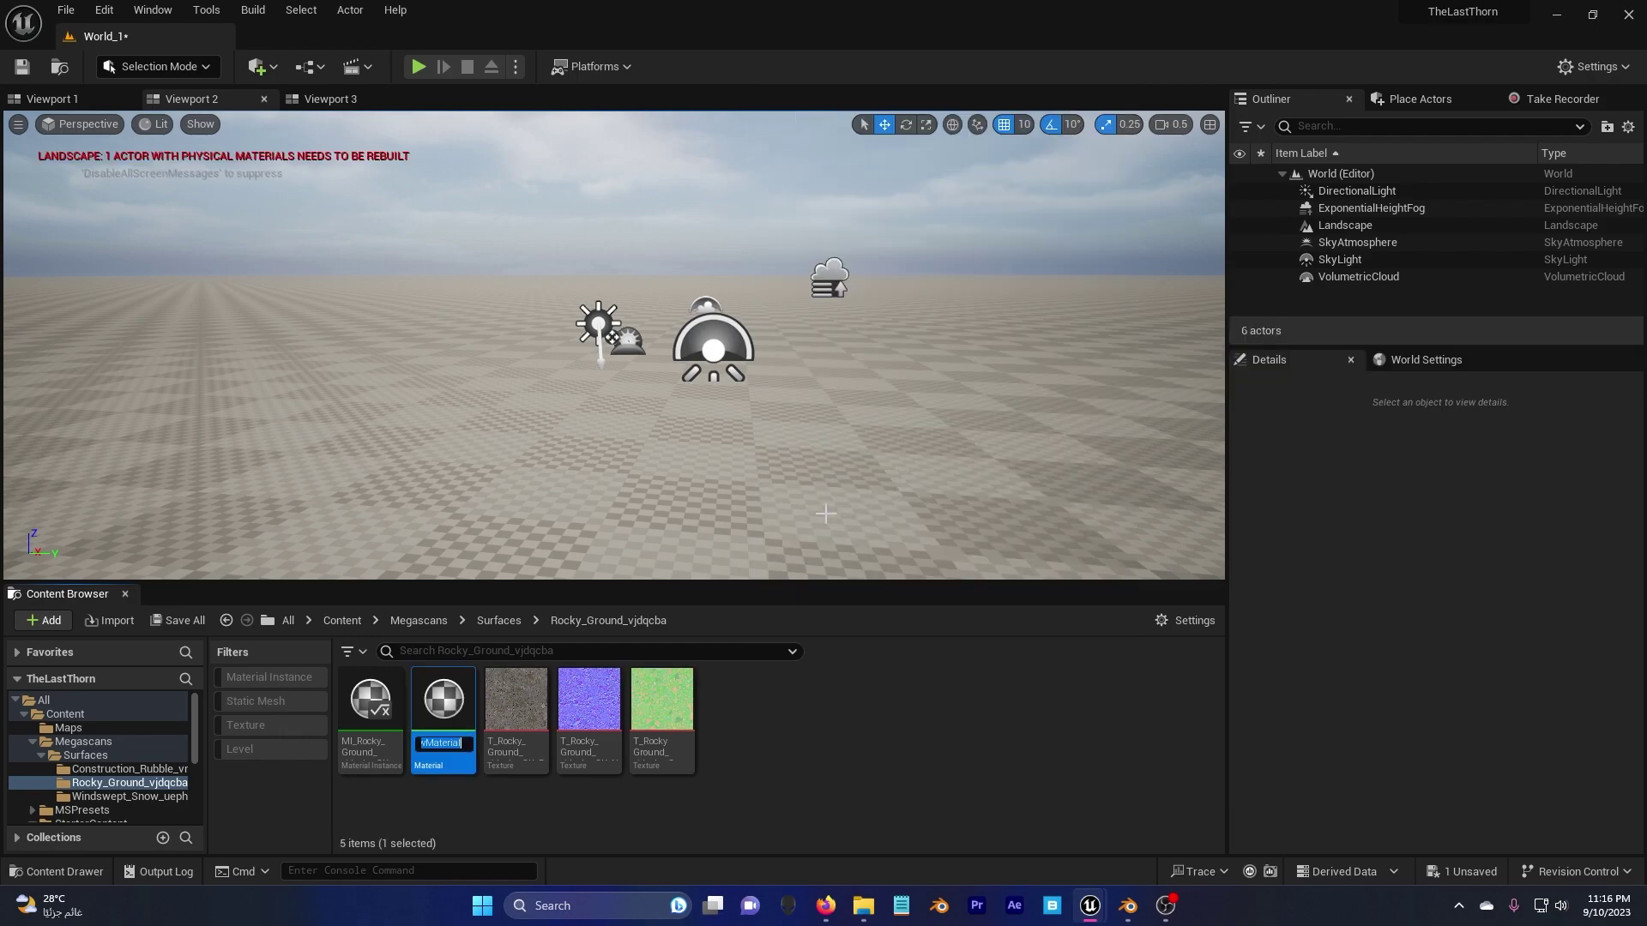
{"action": "left_click", "coordinate": [444, 708]}
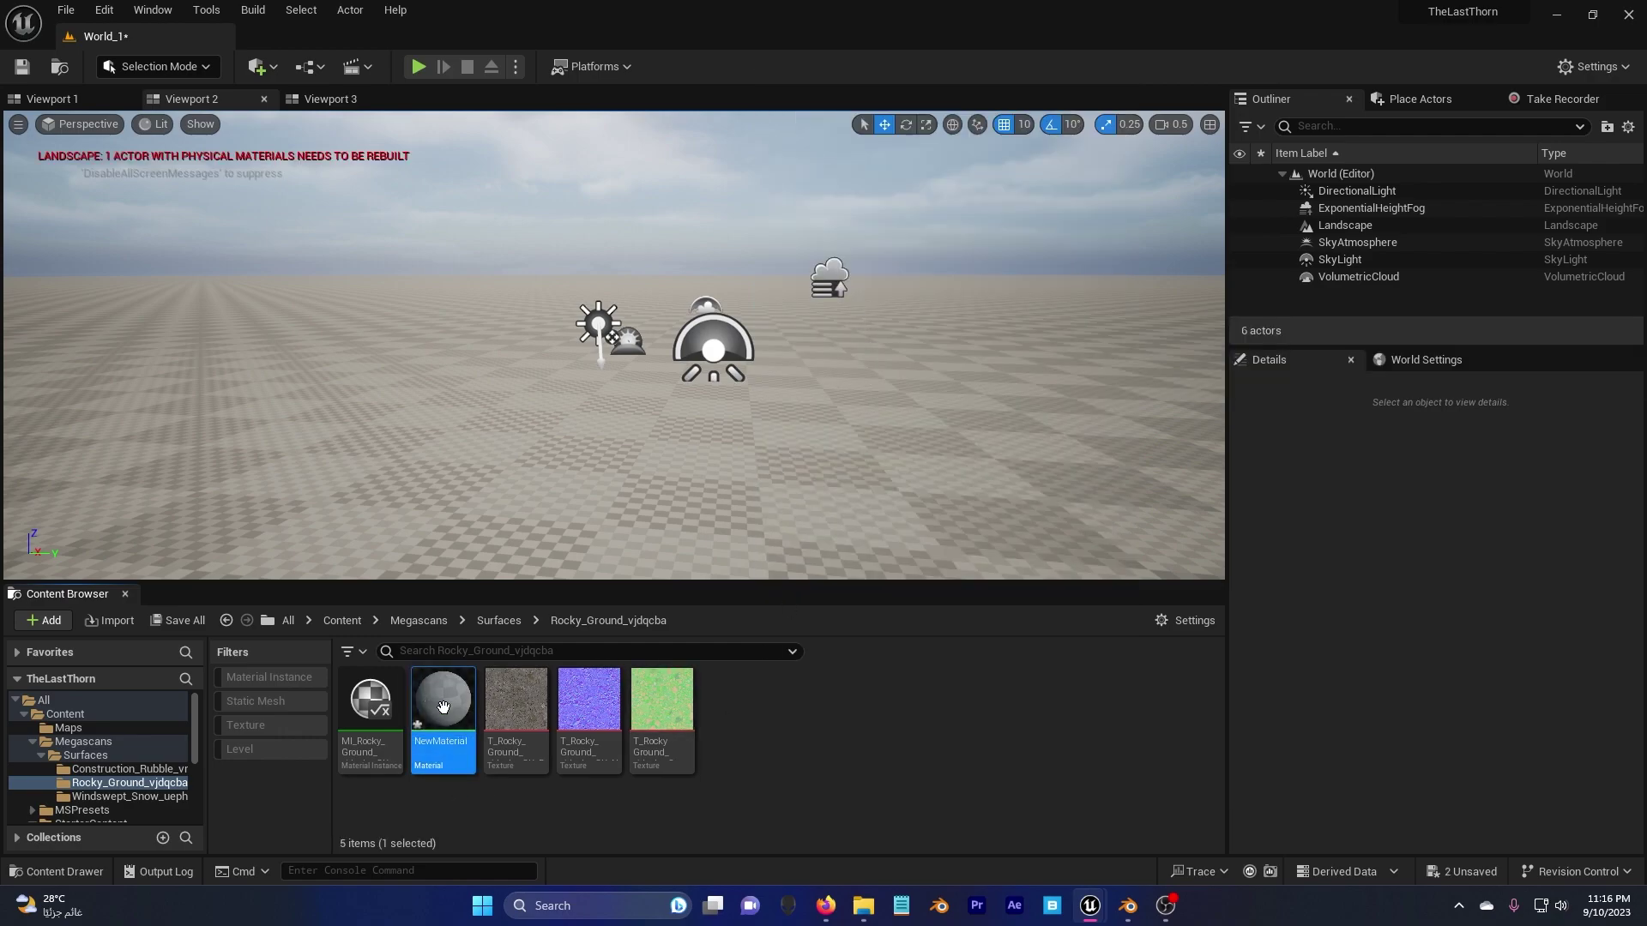
{"action": "double_click", "coordinate": [443, 706]}
{"action": "left_click_drag", "start_coordinate": [971, 165], "coordinate": [1357, 167]}
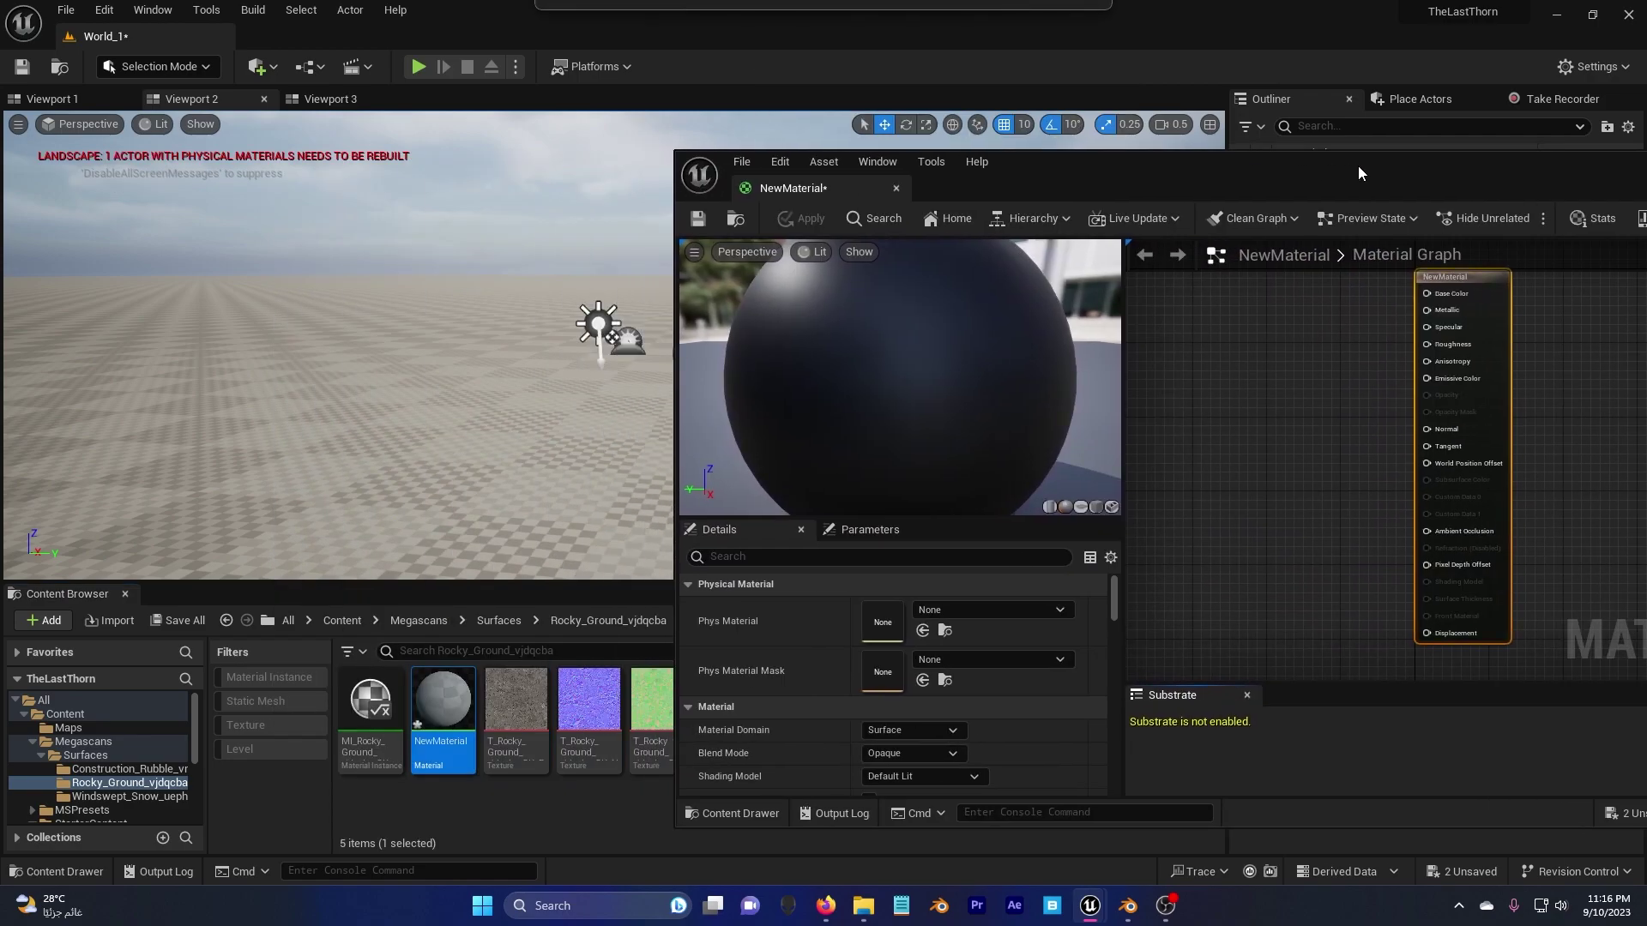
Add the three Rocky Ground textures to the NewMaterial graph as texture samples and reposition the material editor window
{"action": "left_click", "coordinate": [518, 719]}
{"action": "left_click", "coordinate": [649, 717], "text": "shift"}
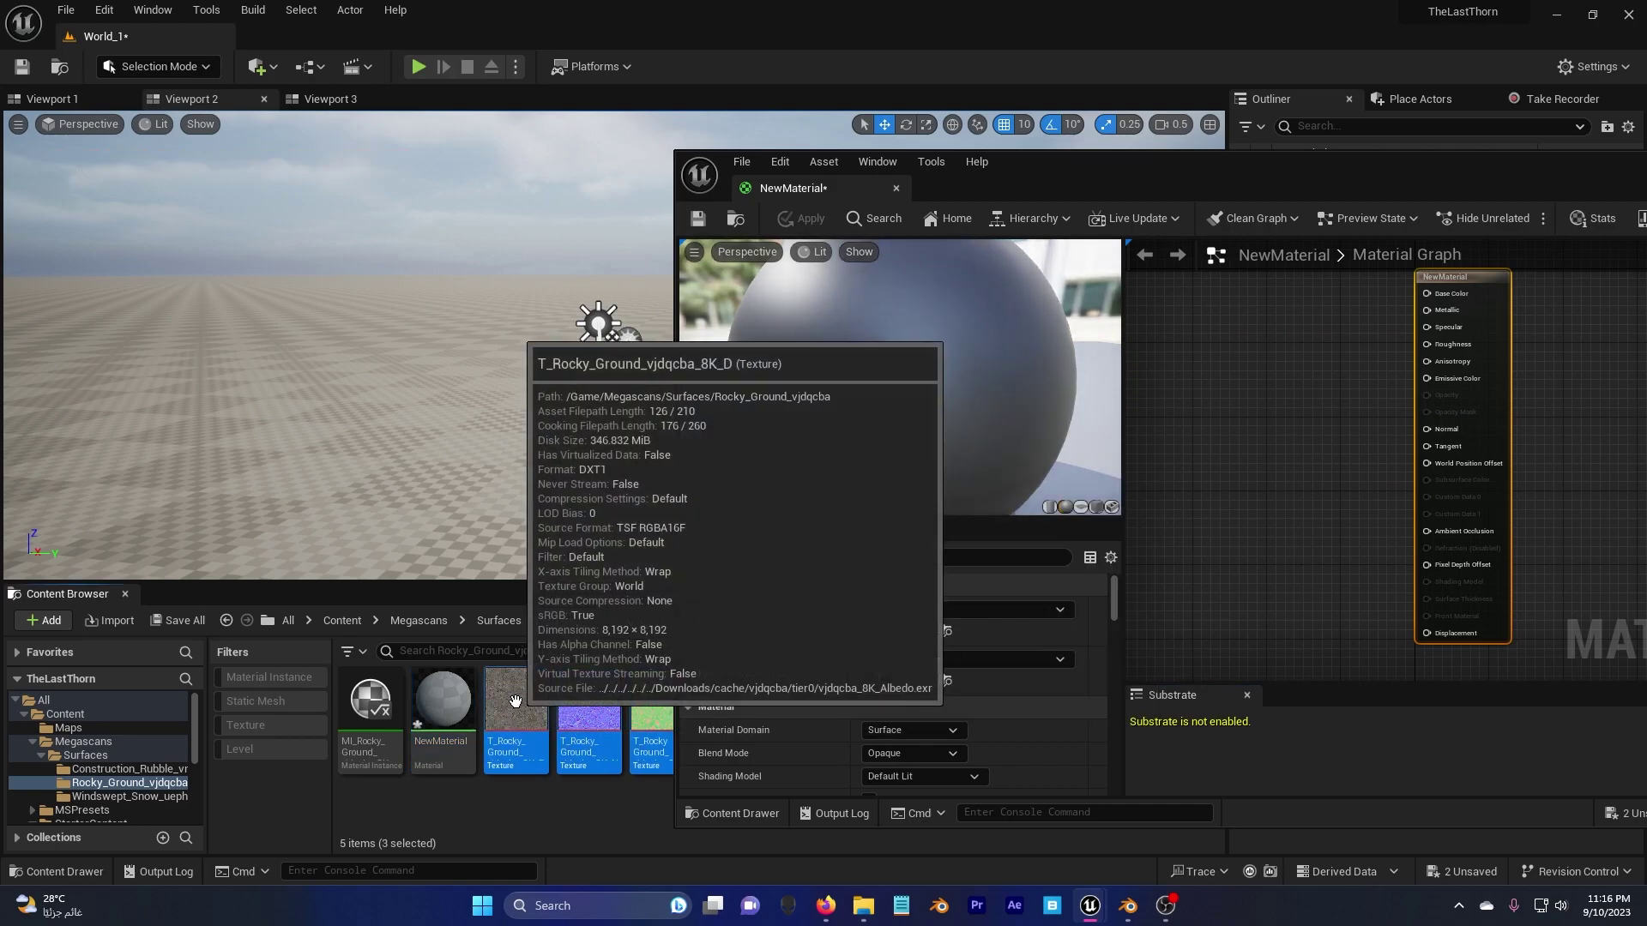
{"action": "left_click_drag", "start_coordinate": [515, 701], "coordinate": [1270, 446]}
{"action": "left_click_drag", "start_coordinate": [1292, 171], "coordinate": [782, 173]}
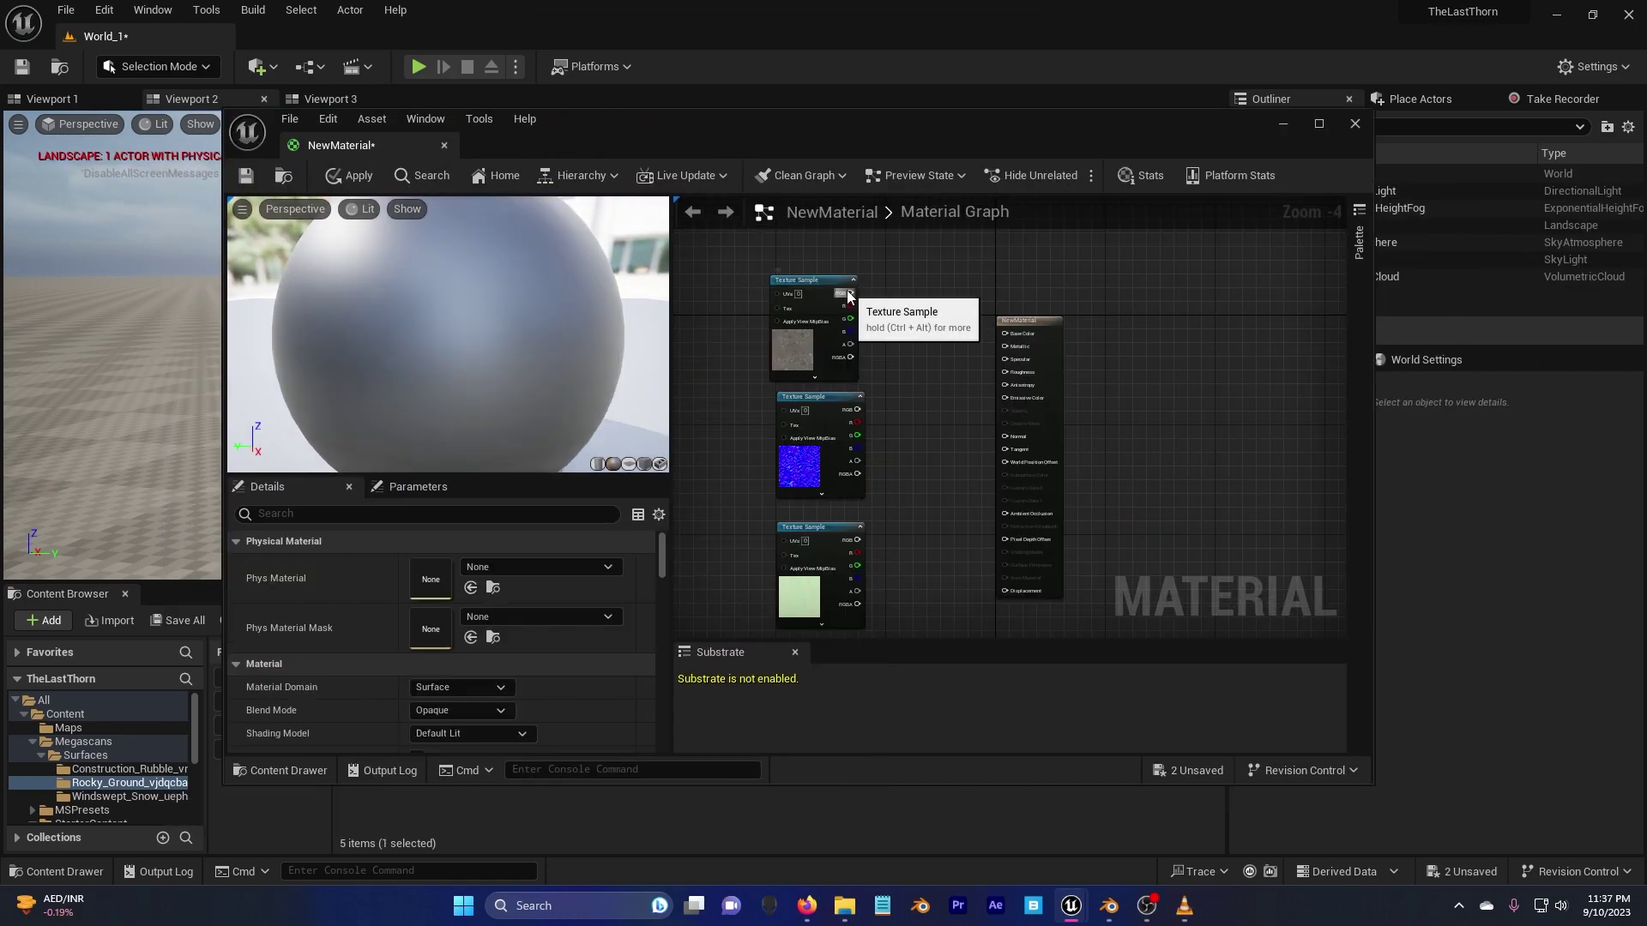
Connect the albedo texture's RGB output to Base Color and the normal map's RGB output to Normal
{"action": "left_click_drag", "start_coordinate": [852, 294], "coordinate": [1006, 336]}
{"action": "scroll", "coordinate": [959, 391], "scroll_direction": "up", "scroll_amount": 1}
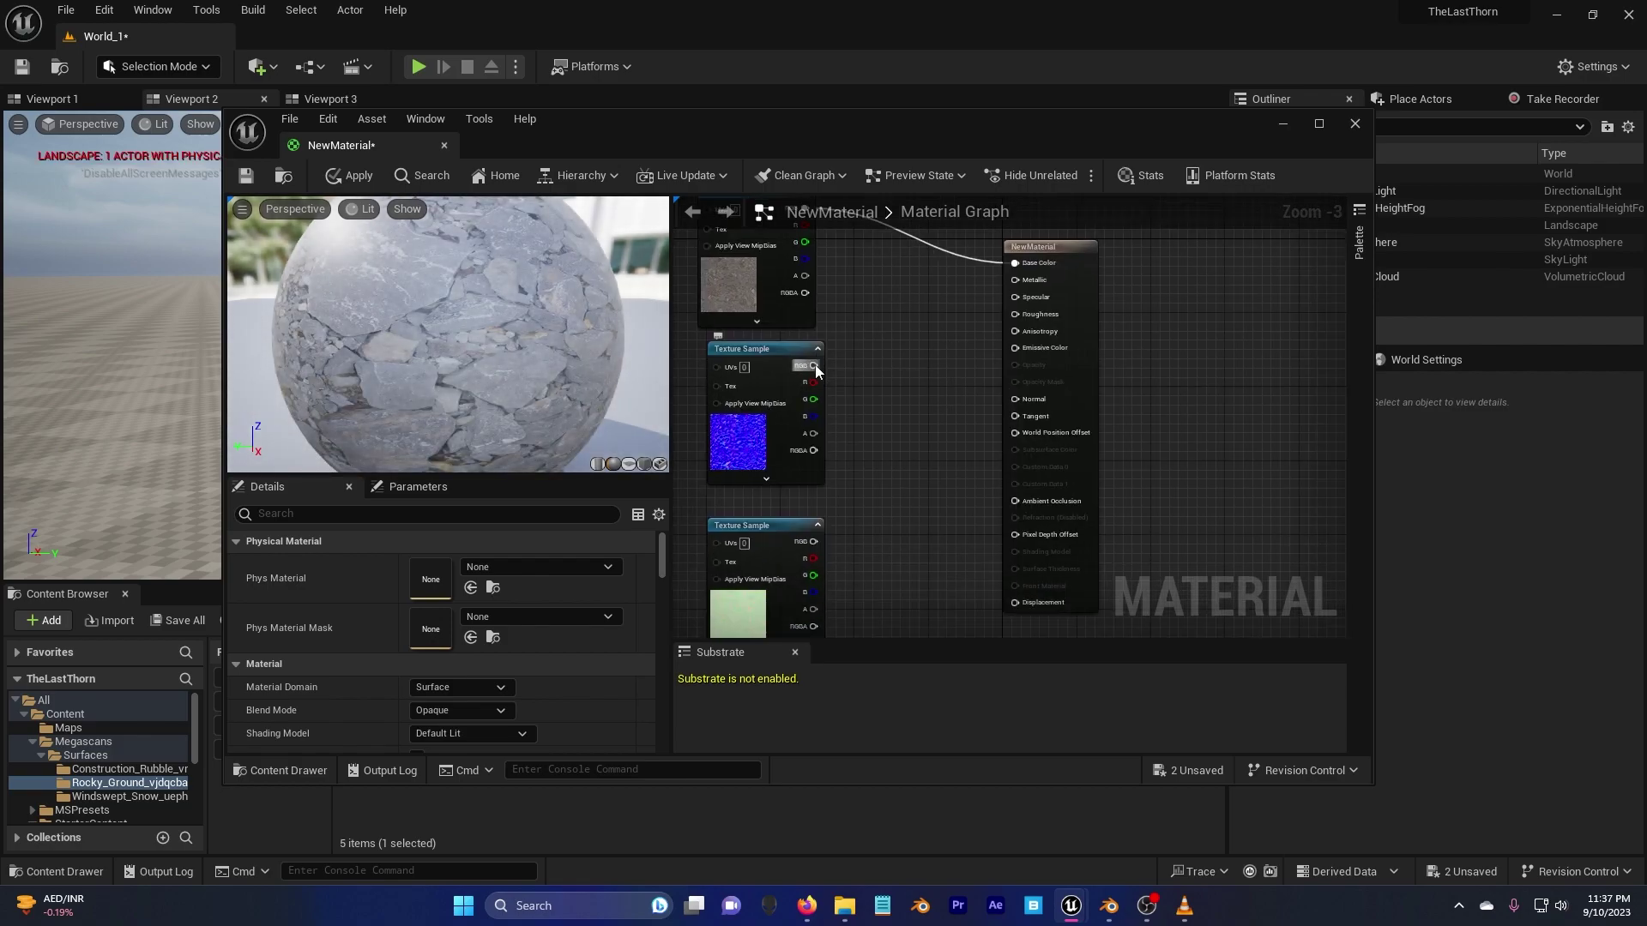
{"action": "left_click_drag", "start_coordinate": [816, 371], "coordinate": [1017, 399]}
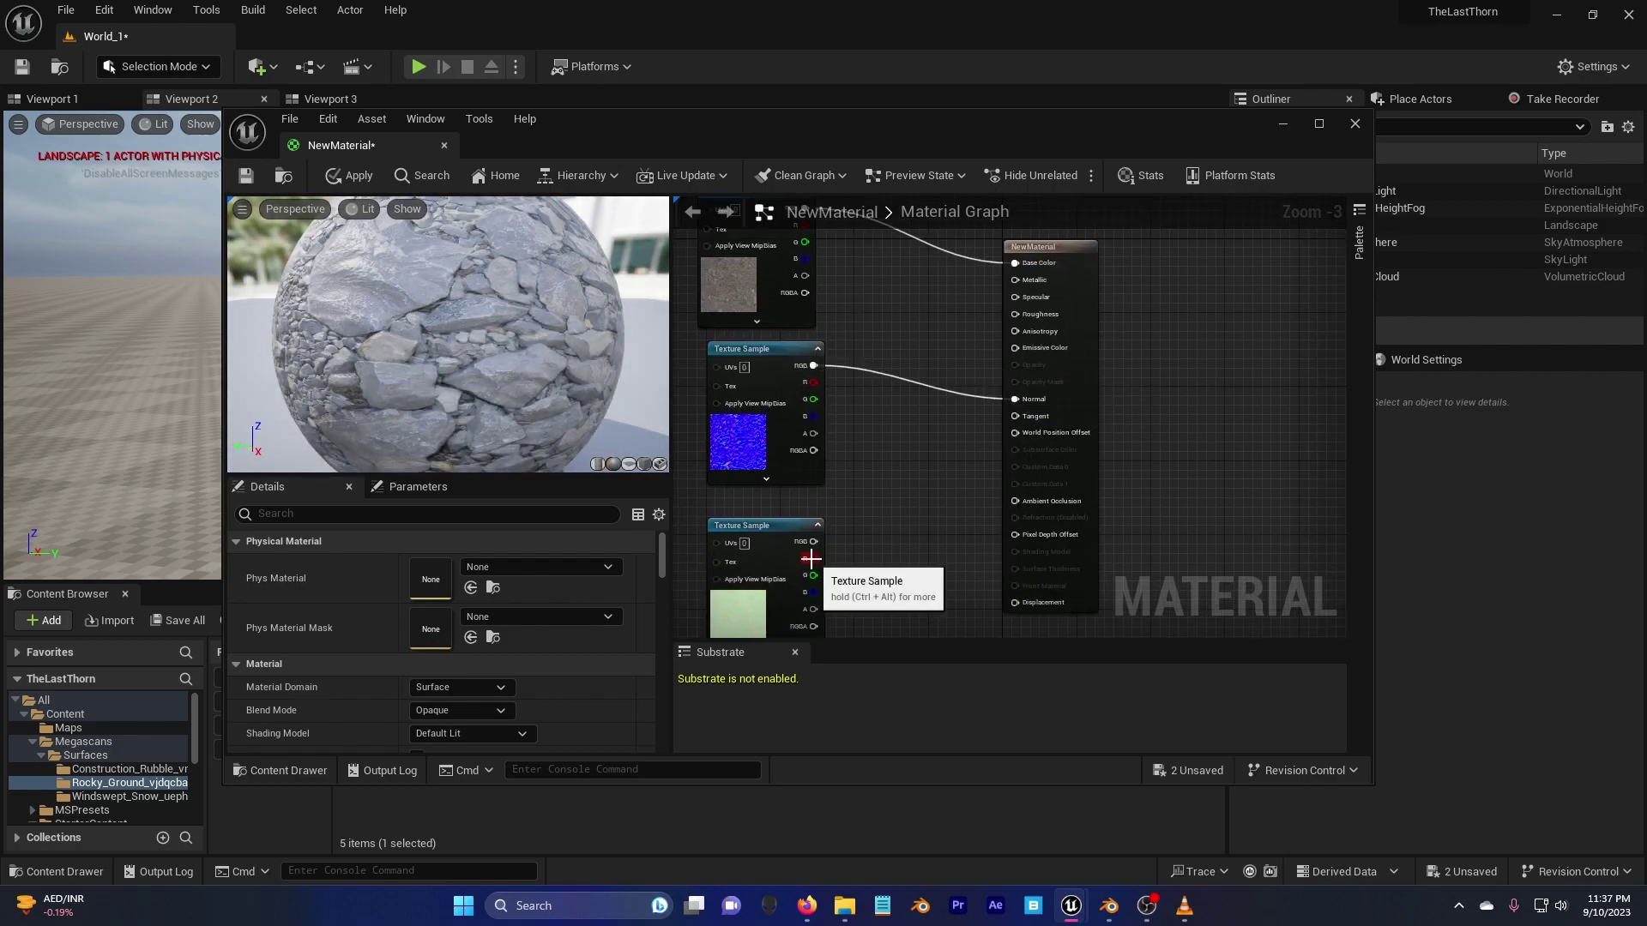
Connect the packed green texture's R output to Ambient Occlusion, G to Roughness and B to Displacement, and apply the material
{"action": "left_click_drag", "start_coordinate": [811, 559], "coordinate": [1047, 503]}
{"action": "left_click_drag", "start_coordinate": [813, 575], "coordinate": [1034, 315]}
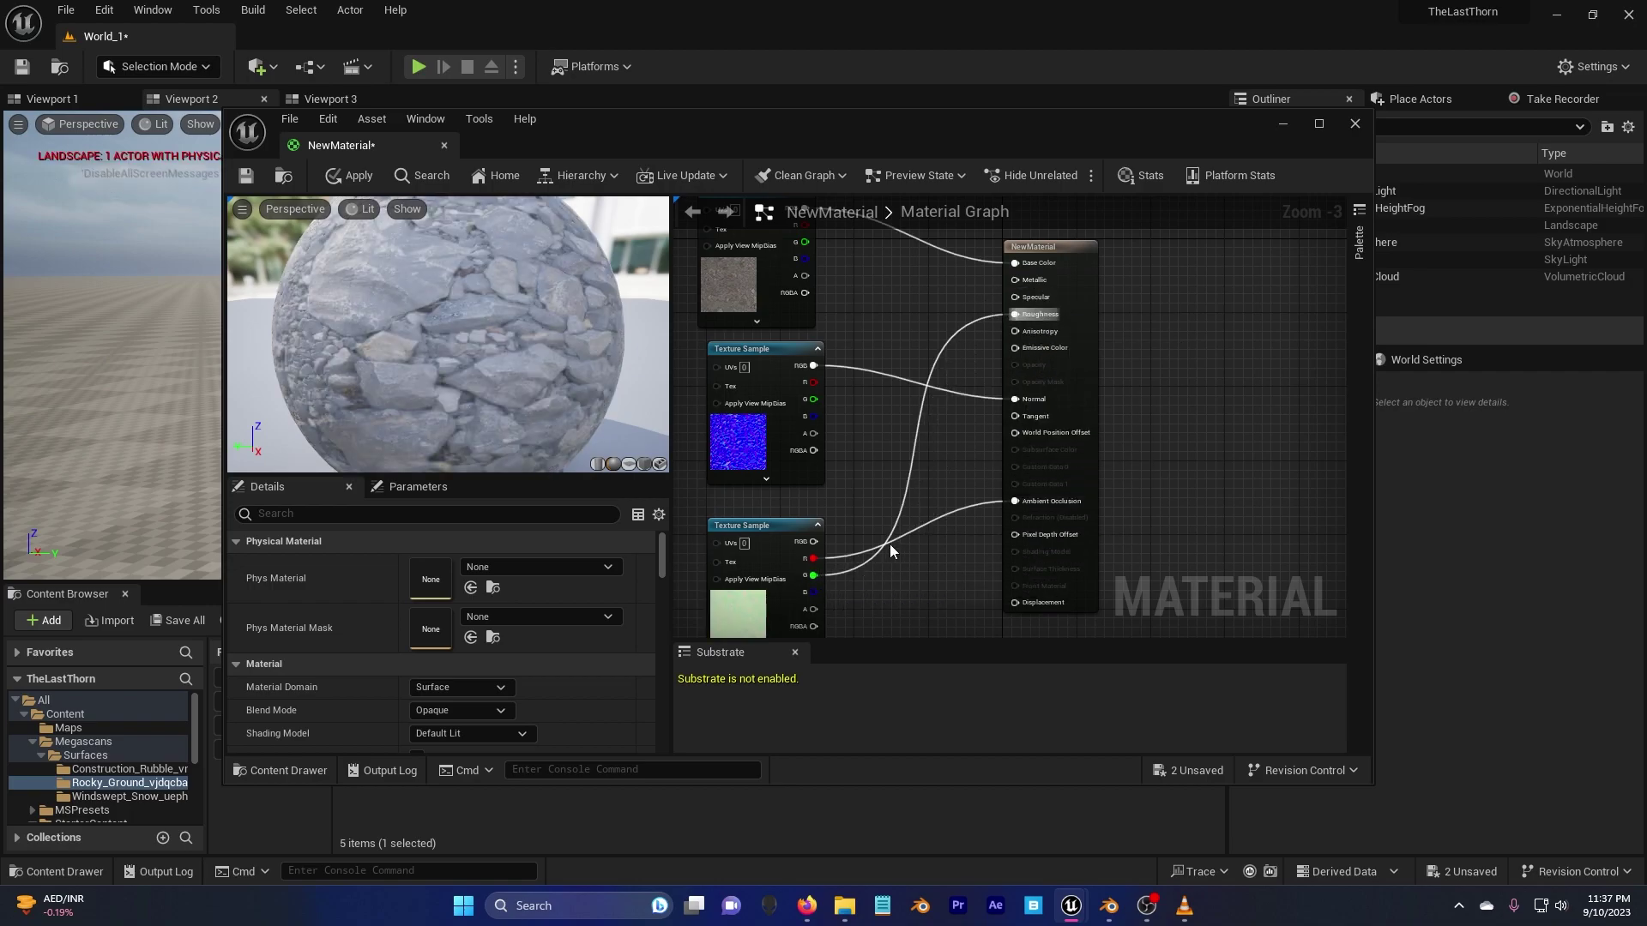
{"action": "left_click_drag", "start_coordinate": [815, 592], "coordinate": [1015, 603]}
{"action": "scroll", "coordinate": [959, 527], "scroll_direction": "down", "scroll_amount": 1}
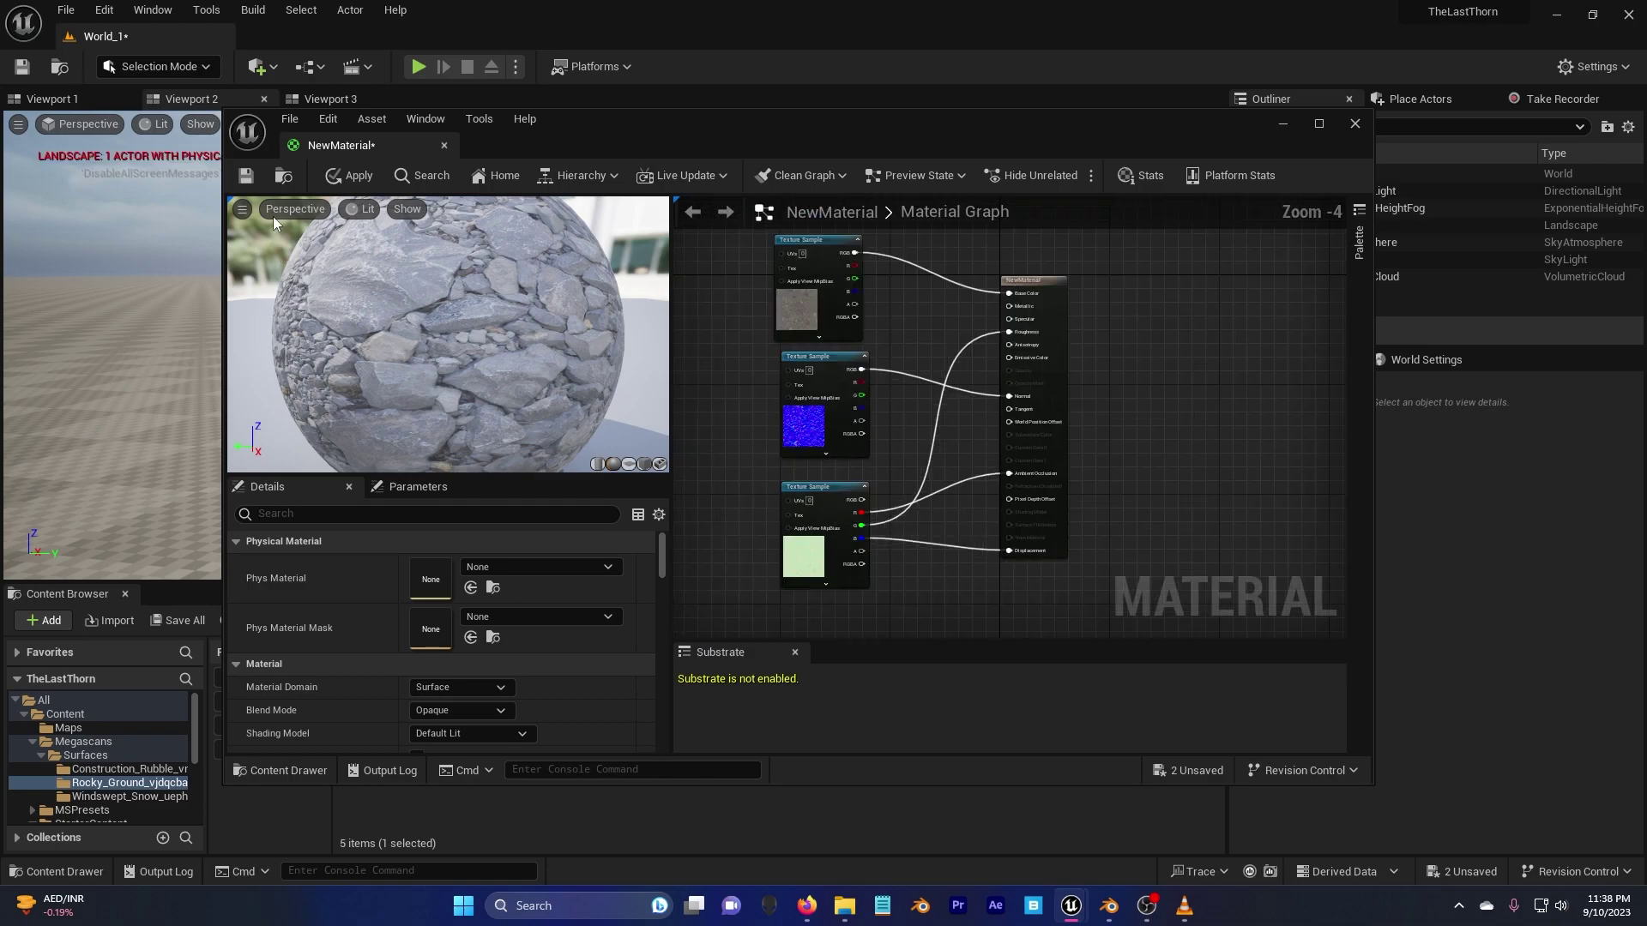
{"action": "left_click", "coordinate": [349, 177]}
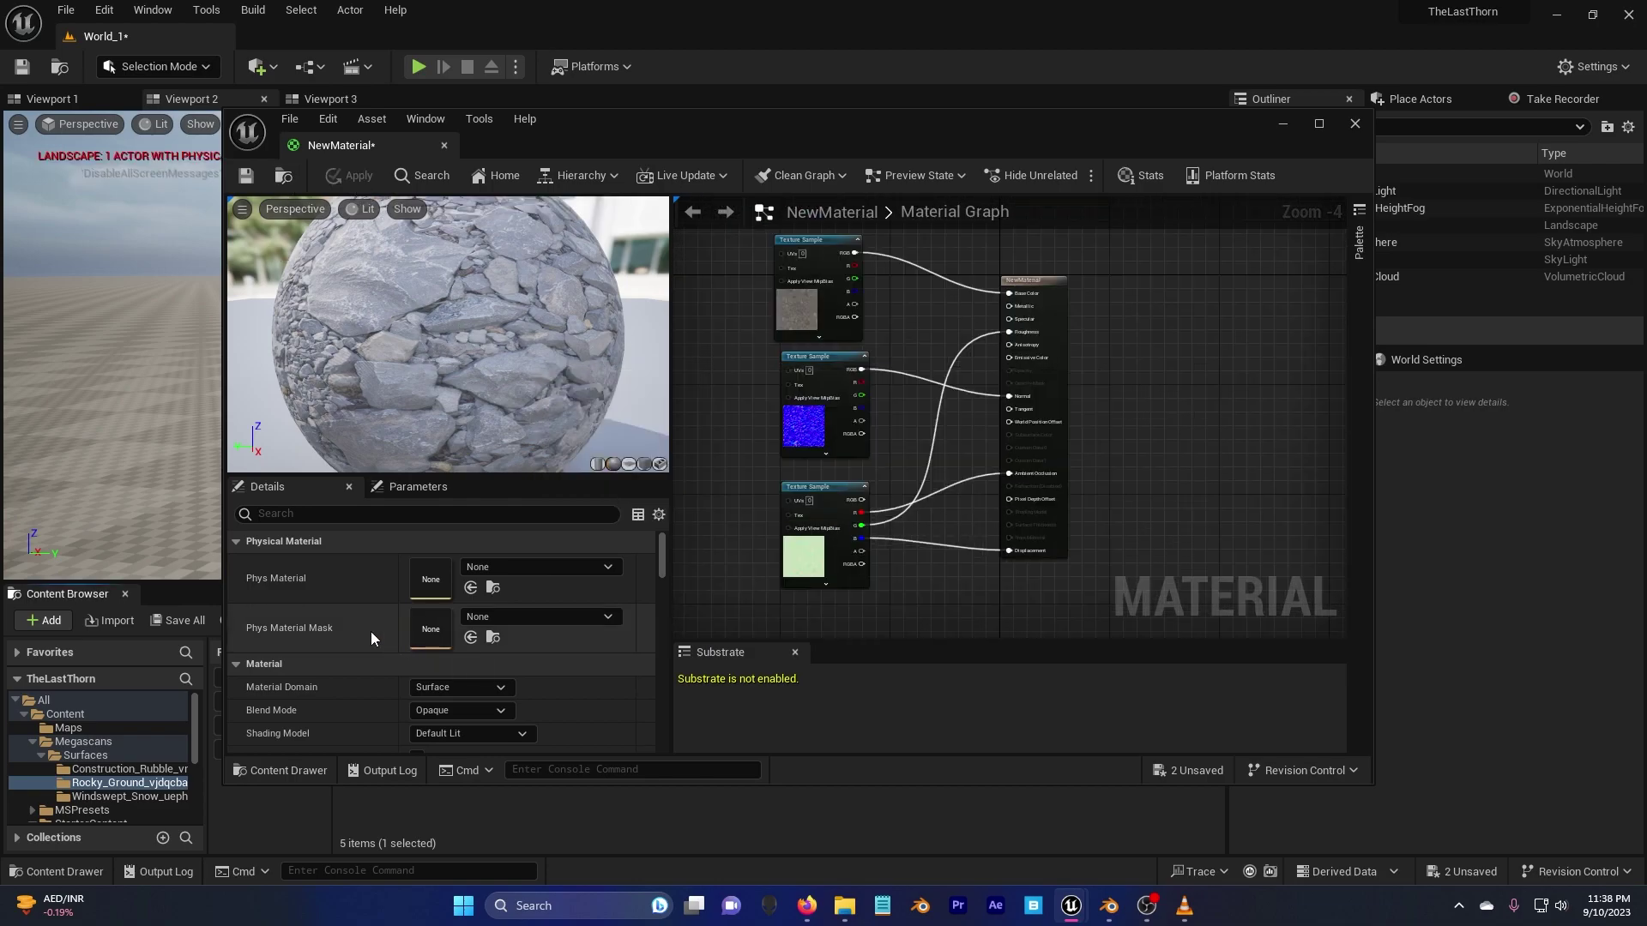
Set the material's displacement magnitude to 0.05 and apply the change
{"action": "left_click", "coordinate": [1052, 286]}
{"action": "scroll", "coordinate": [349, 620], "scroll_direction": "down", "scroll_amount": 5}
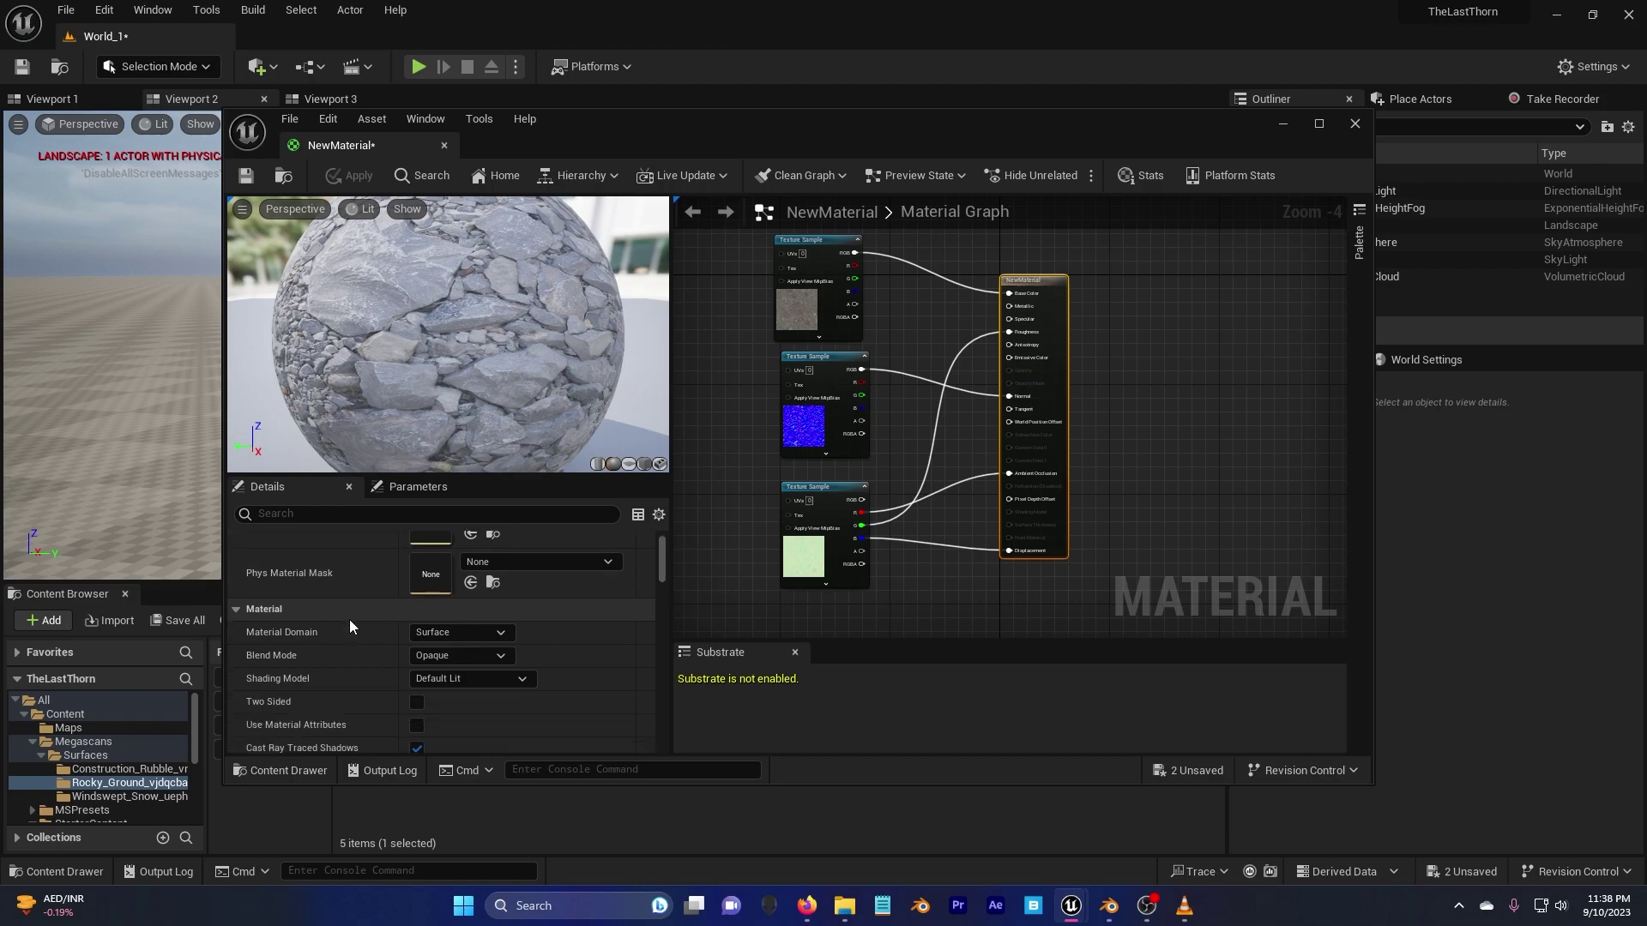
{"action": "scroll", "coordinate": [349, 619], "scroll_direction": "down", "scroll_amount": 5}
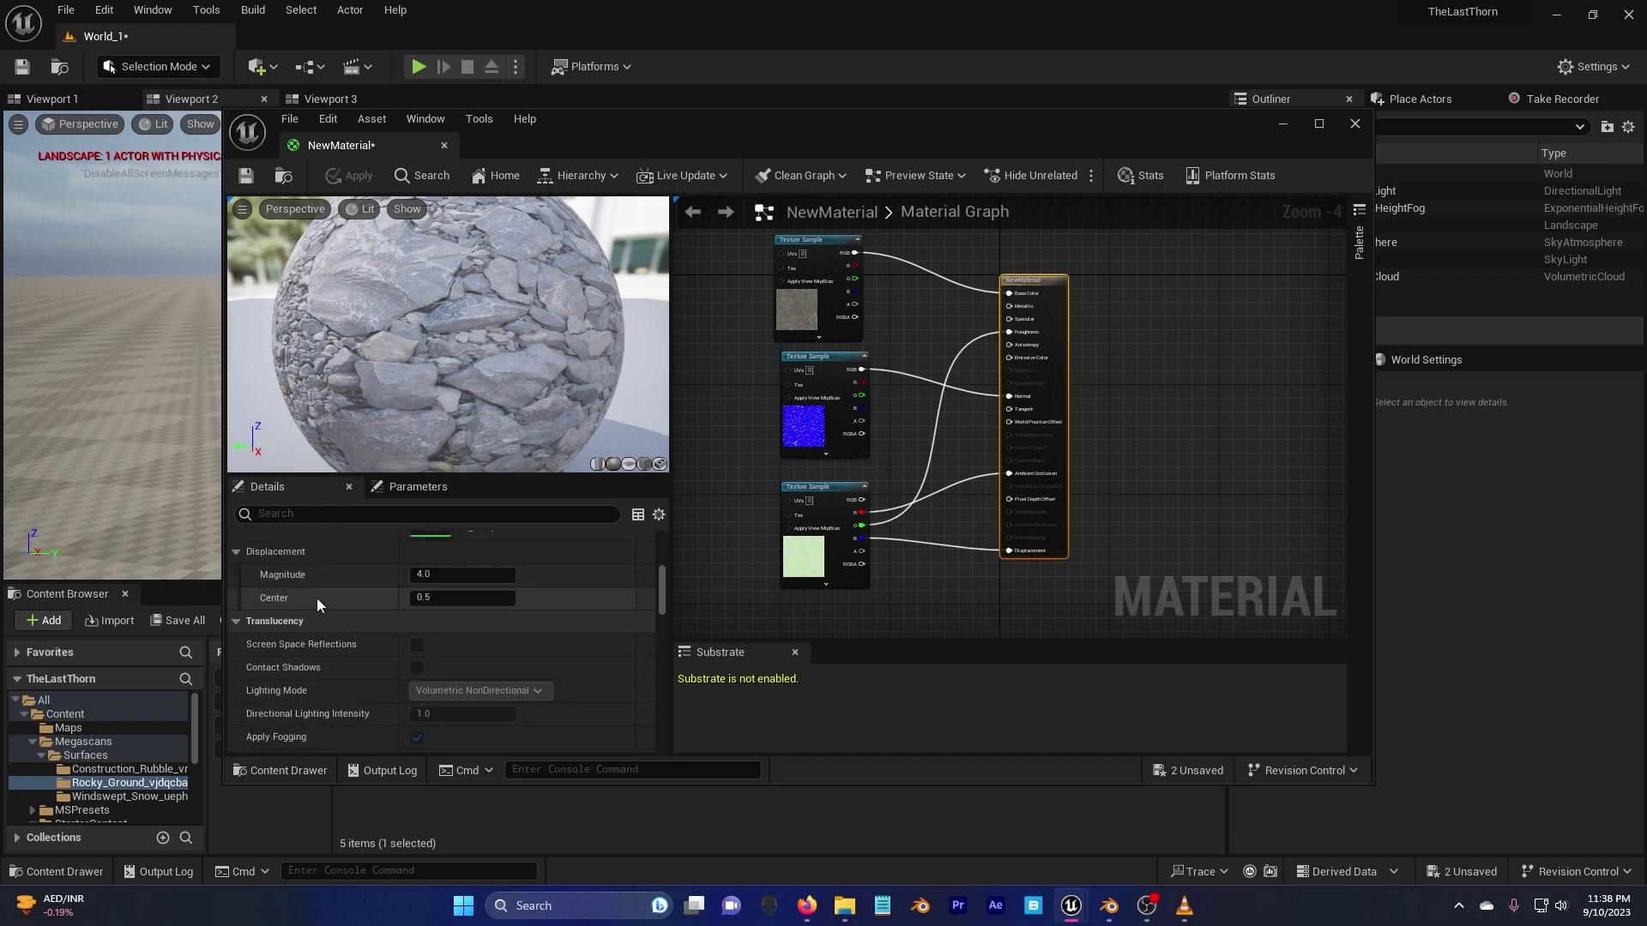
{"action": "scroll", "coordinate": [264, 554], "scroll_direction": "up", "scroll_amount": 1}
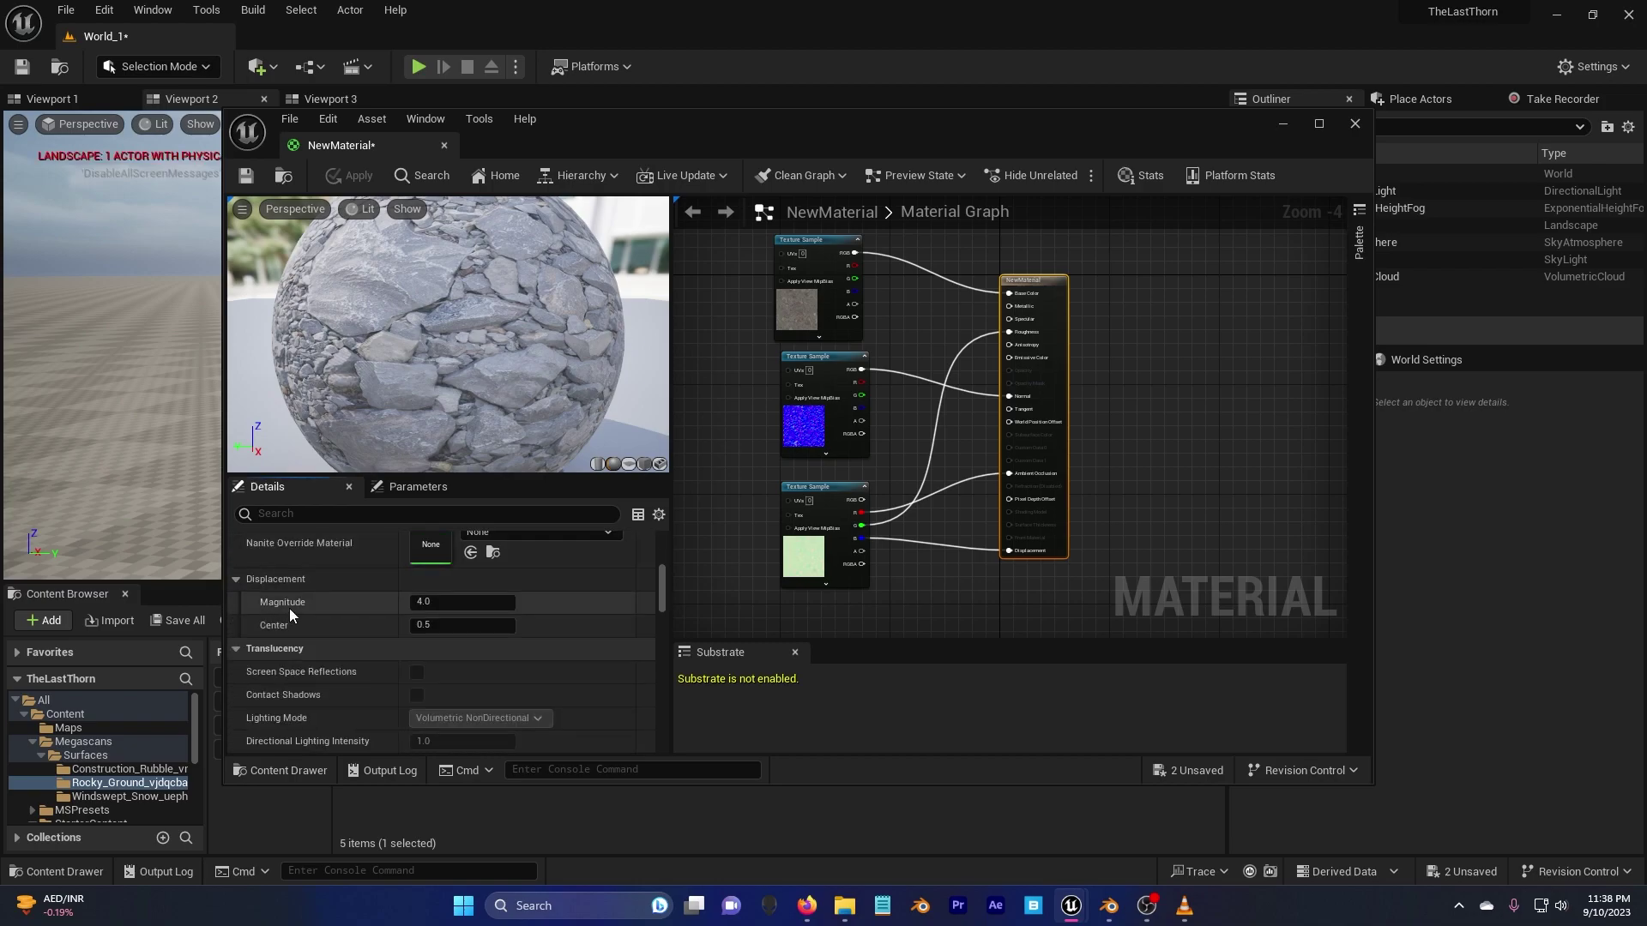
{"action": "left_click", "coordinate": [446, 600]}
{"action": "type", "text": "0.05"}
{"action": "key", "text": "Return"}
{"action": "left_click", "coordinate": [333, 181]}
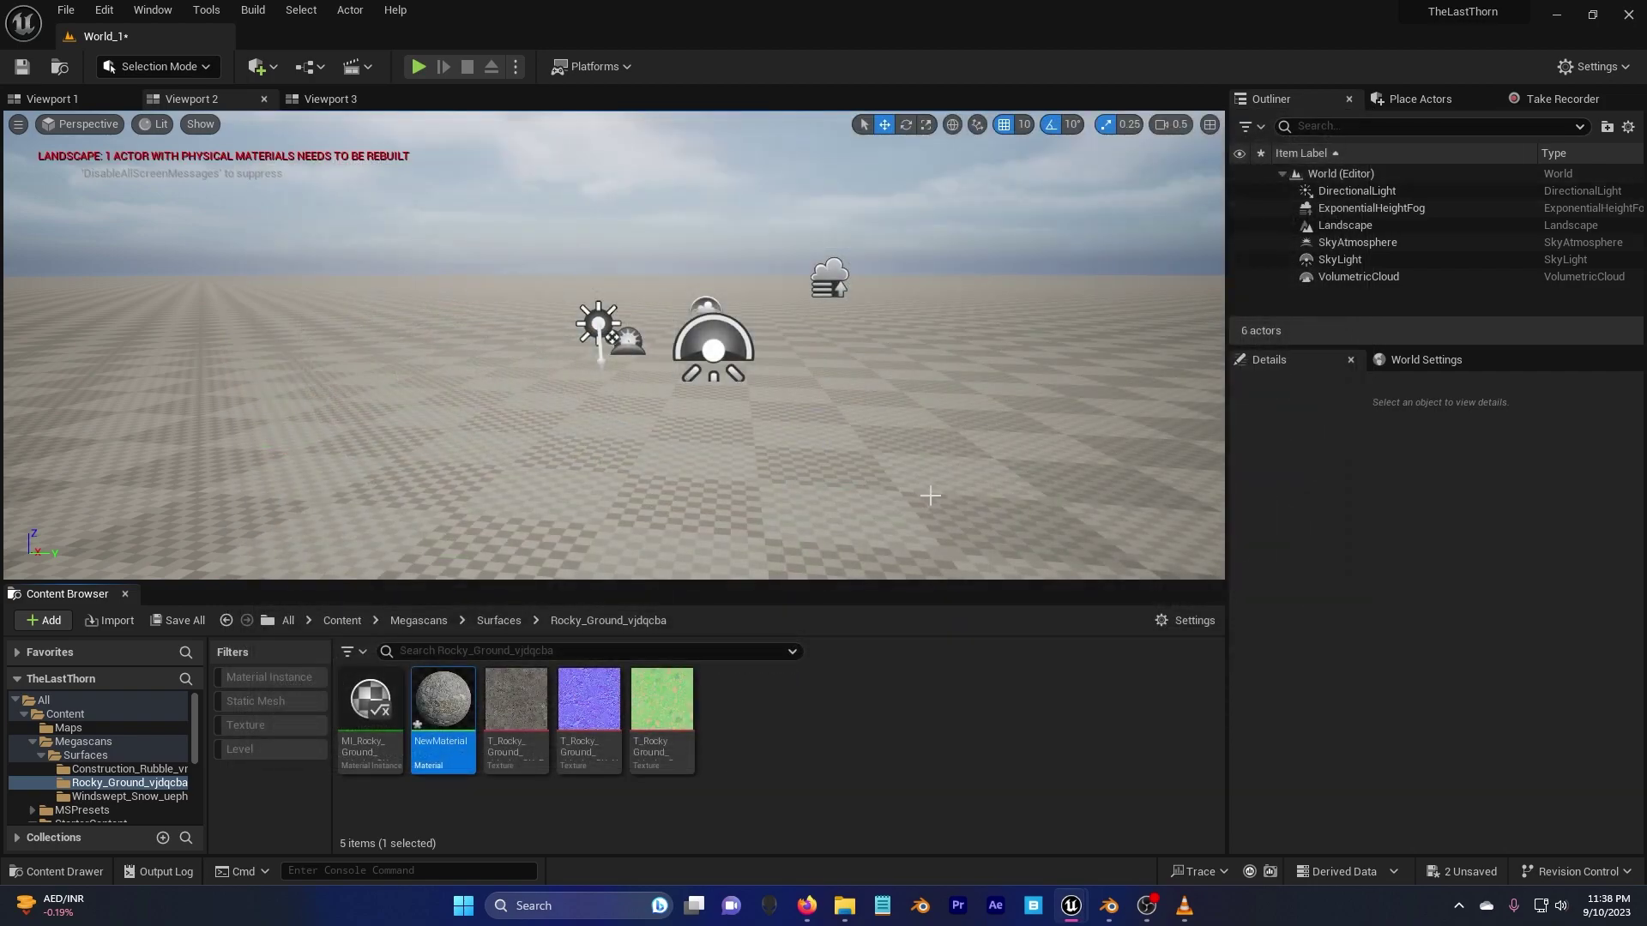
Move the material editor clear of the viewport and switch to Notepad for the tessellation console commands, placing its window beside the console
{"action": "left_click_drag", "start_coordinate": [679, 837], "coordinate": [1202, 841]}
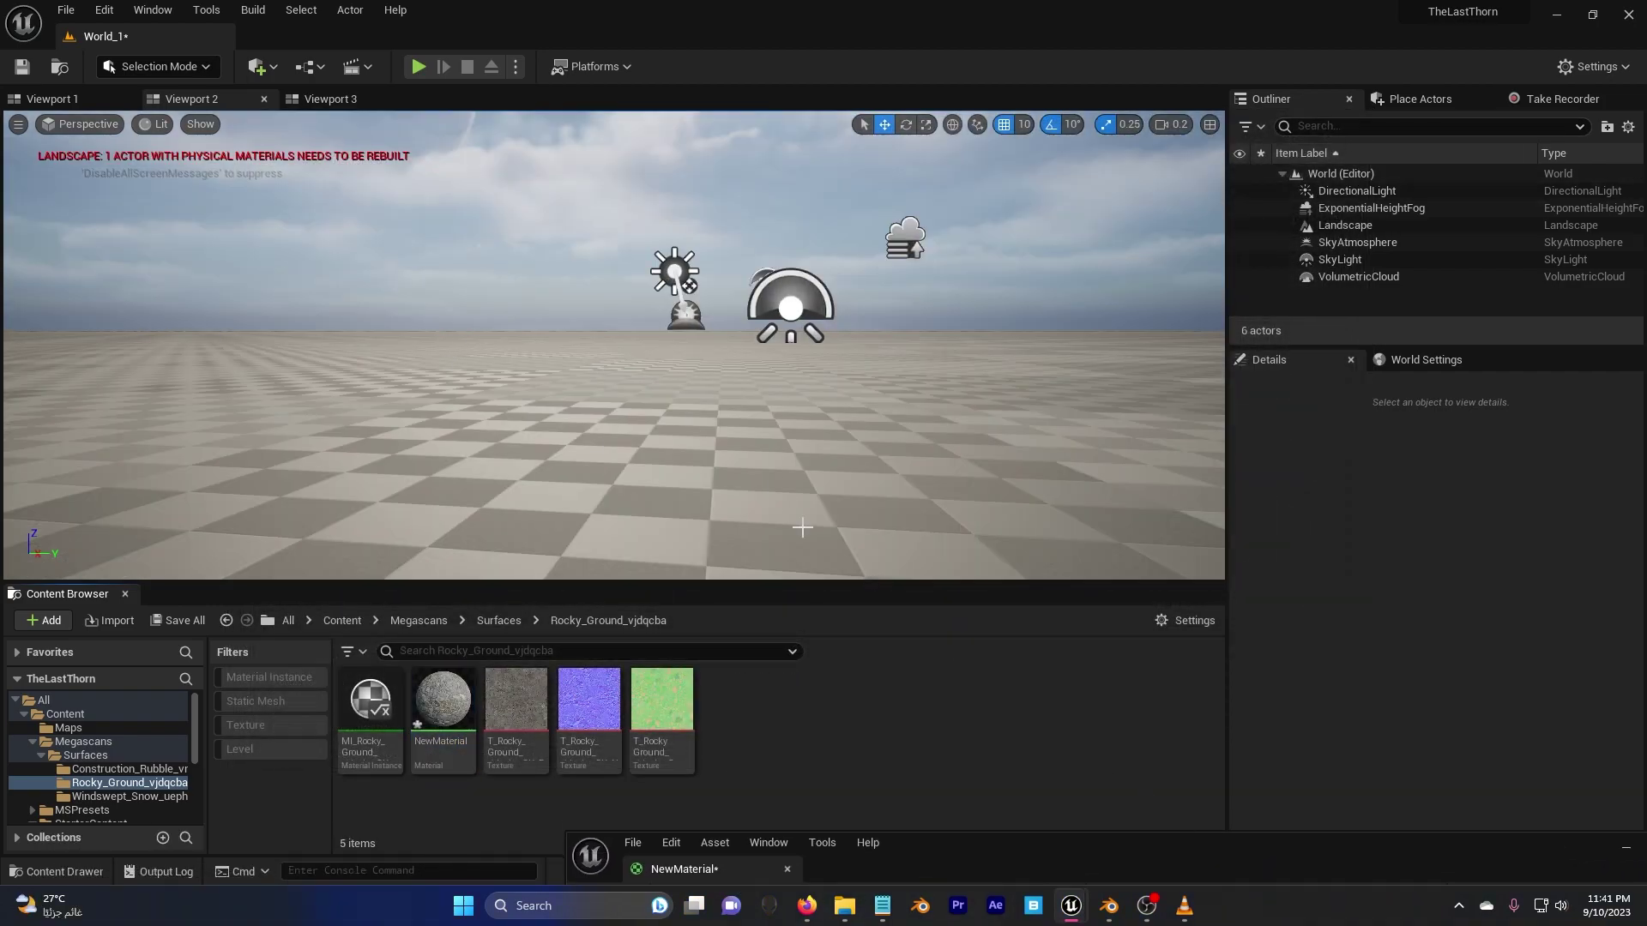
{"action": "right_click_drag", "start_coordinate": [748, 449], "coordinate": [781, 452]}
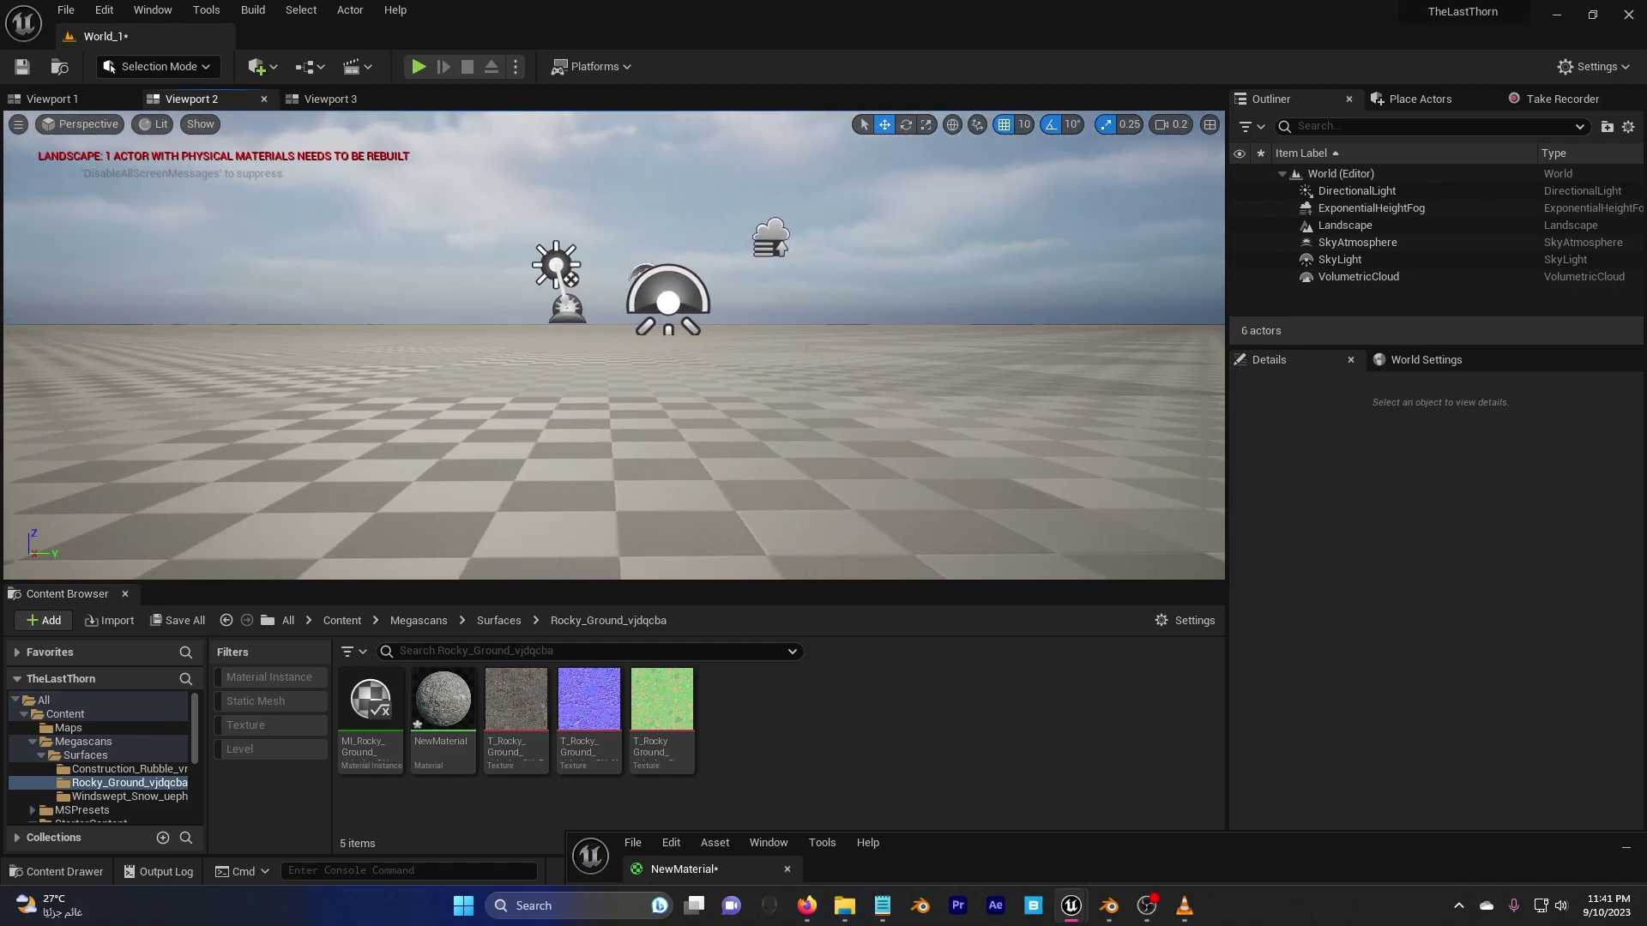
{"action": "left_click", "coordinate": [346, 871]}
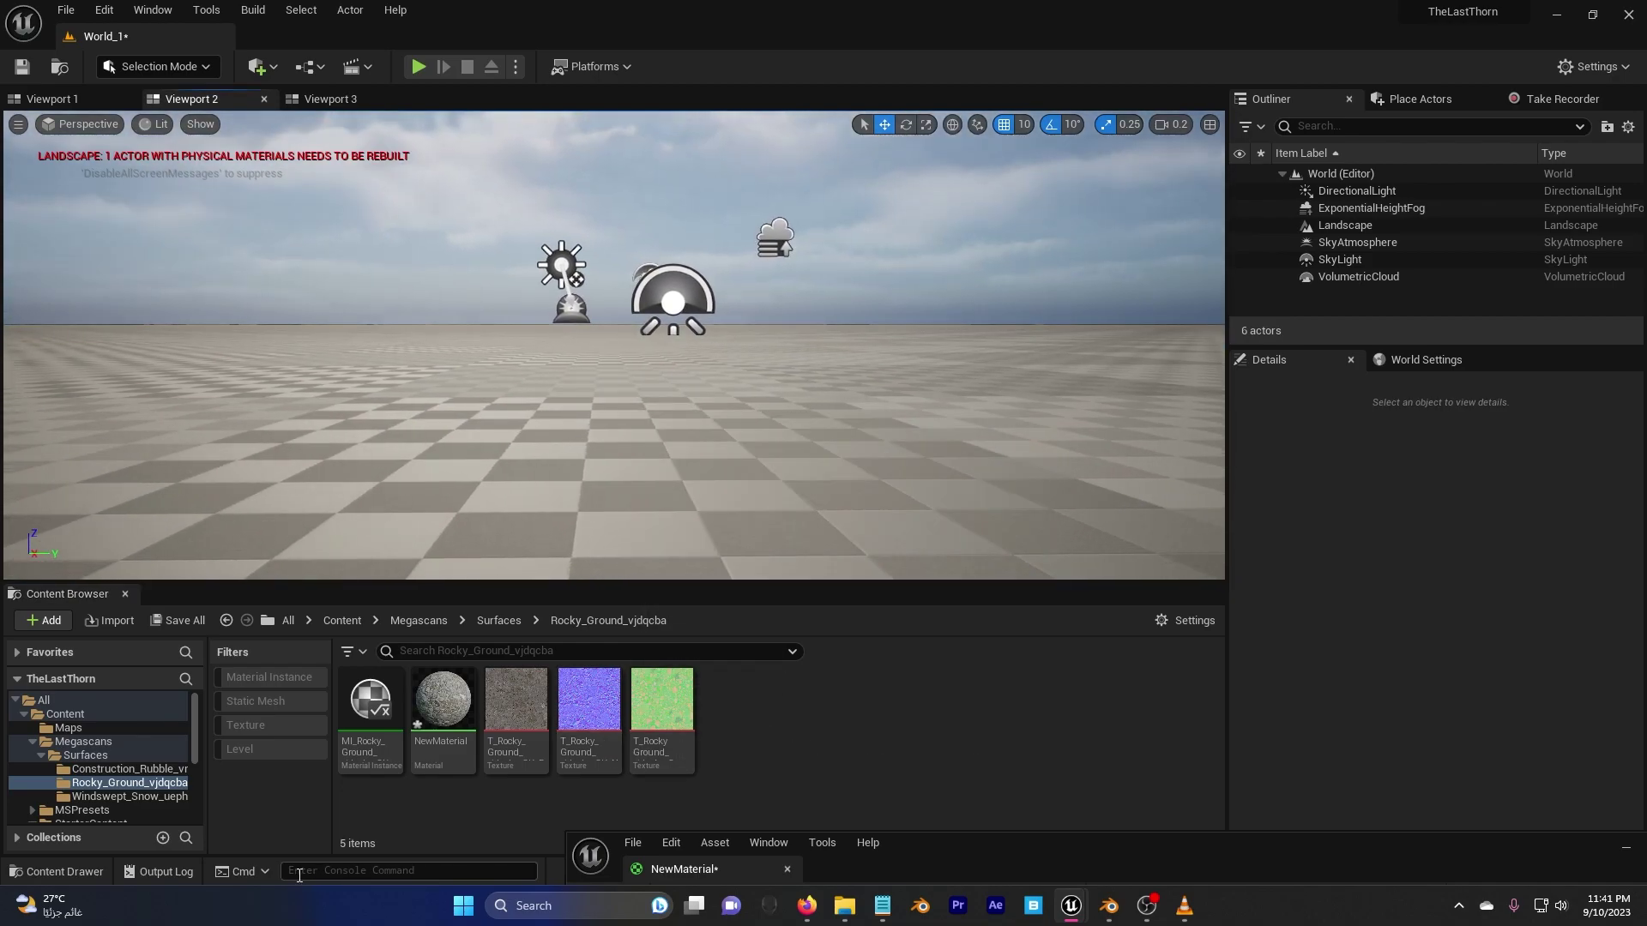
{"action": "left_click", "coordinate": [882, 906]}
{"action": "left_click_drag", "start_coordinate": [343, 45], "coordinate": [1142, 341]}
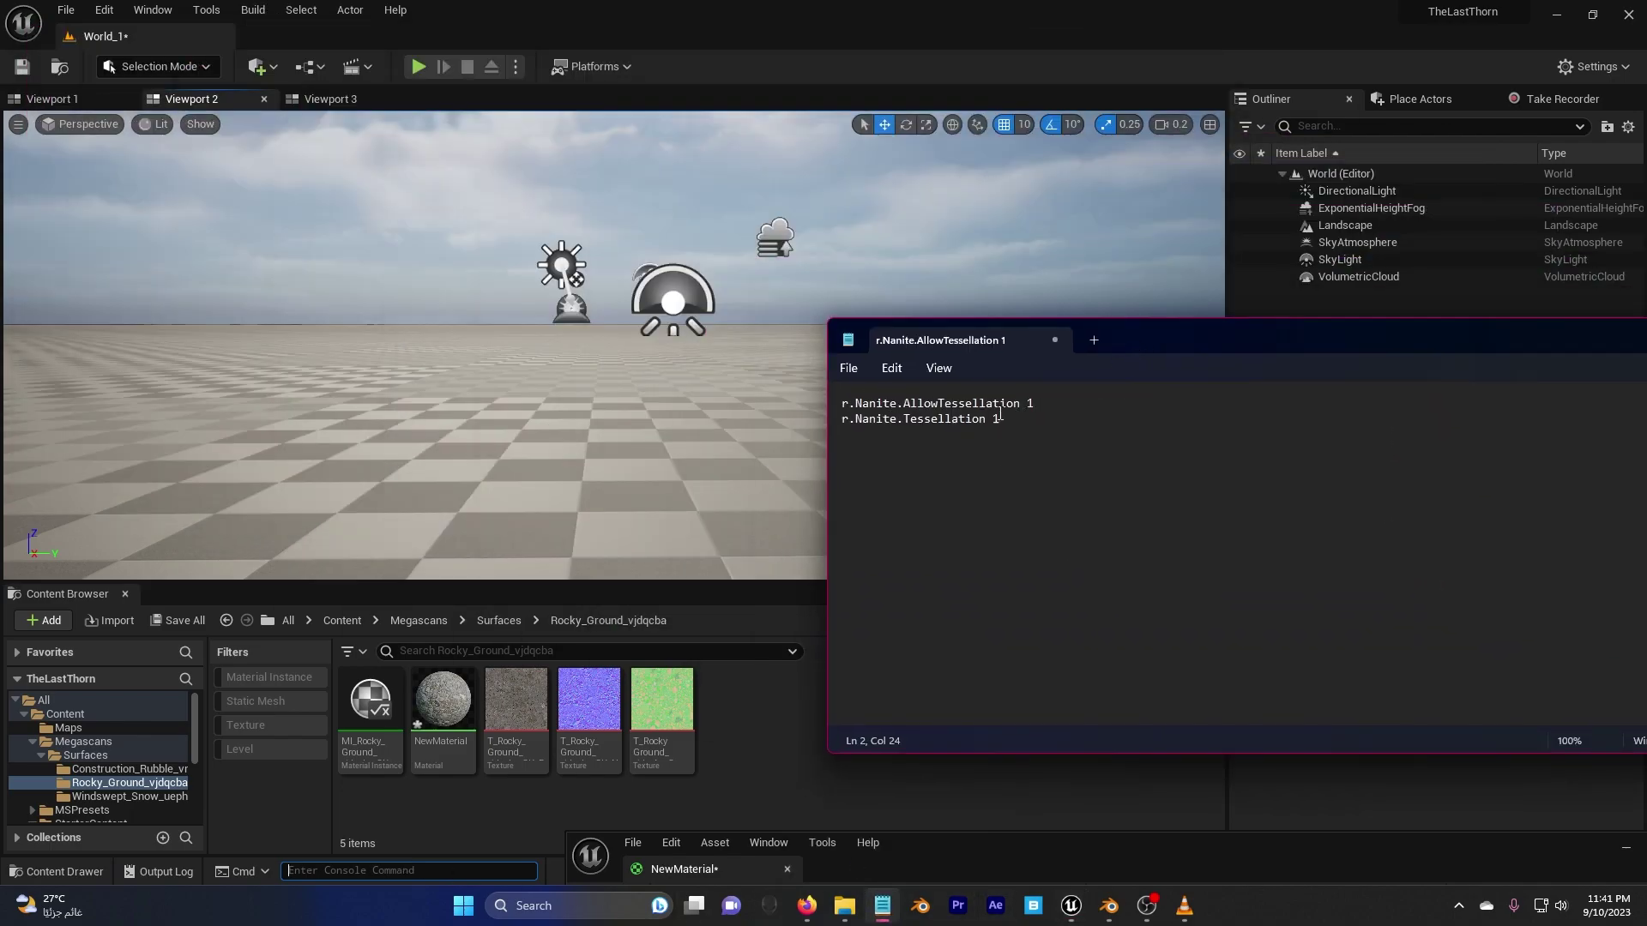
Copy r.Nanite.AllowTessellation 1 from the notes into the Unreal console command line
{"action": "left_click", "coordinate": [1027, 403]}
{"action": "left_click_drag", "start_coordinate": [1042, 403], "coordinate": [833, 415]}
{"action": "key", "text": "ctrl+c"}
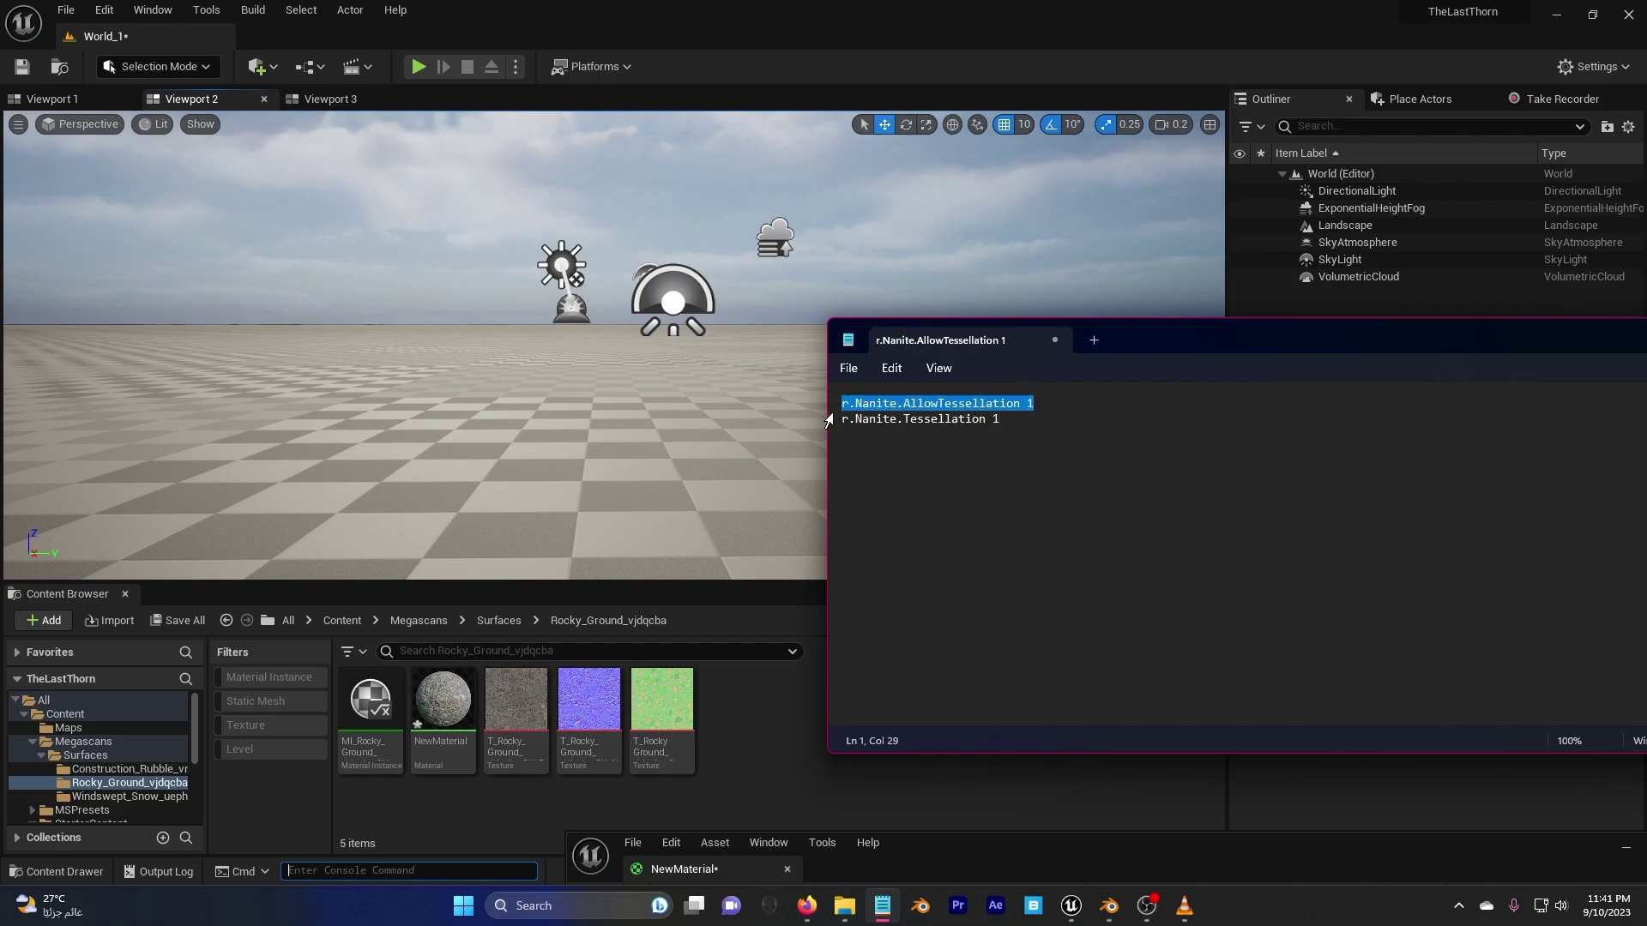
{"action": "left_click", "coordinate": [431, 868]}
{"action": "key", "text": "ctrl+v"}
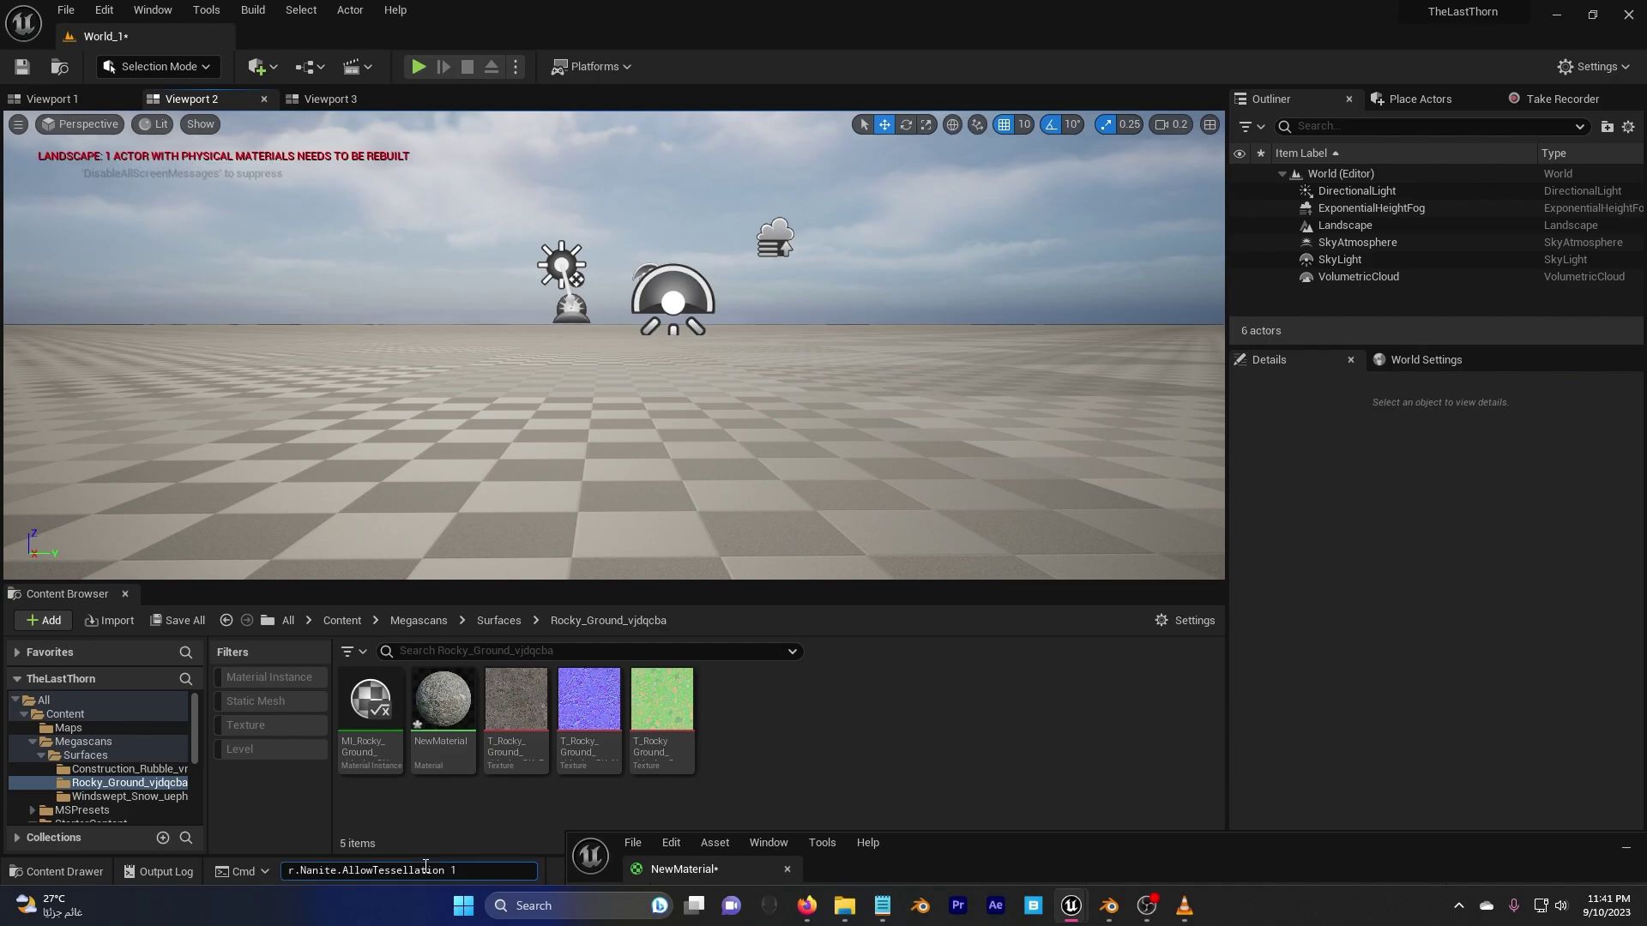
Select the r.Nanite.Tessellation 1 line in the notes and run r.Nanite.AllowTessellation 1 in the Unreal console
{"action": "left_click", "coordinate": [883, 905]}
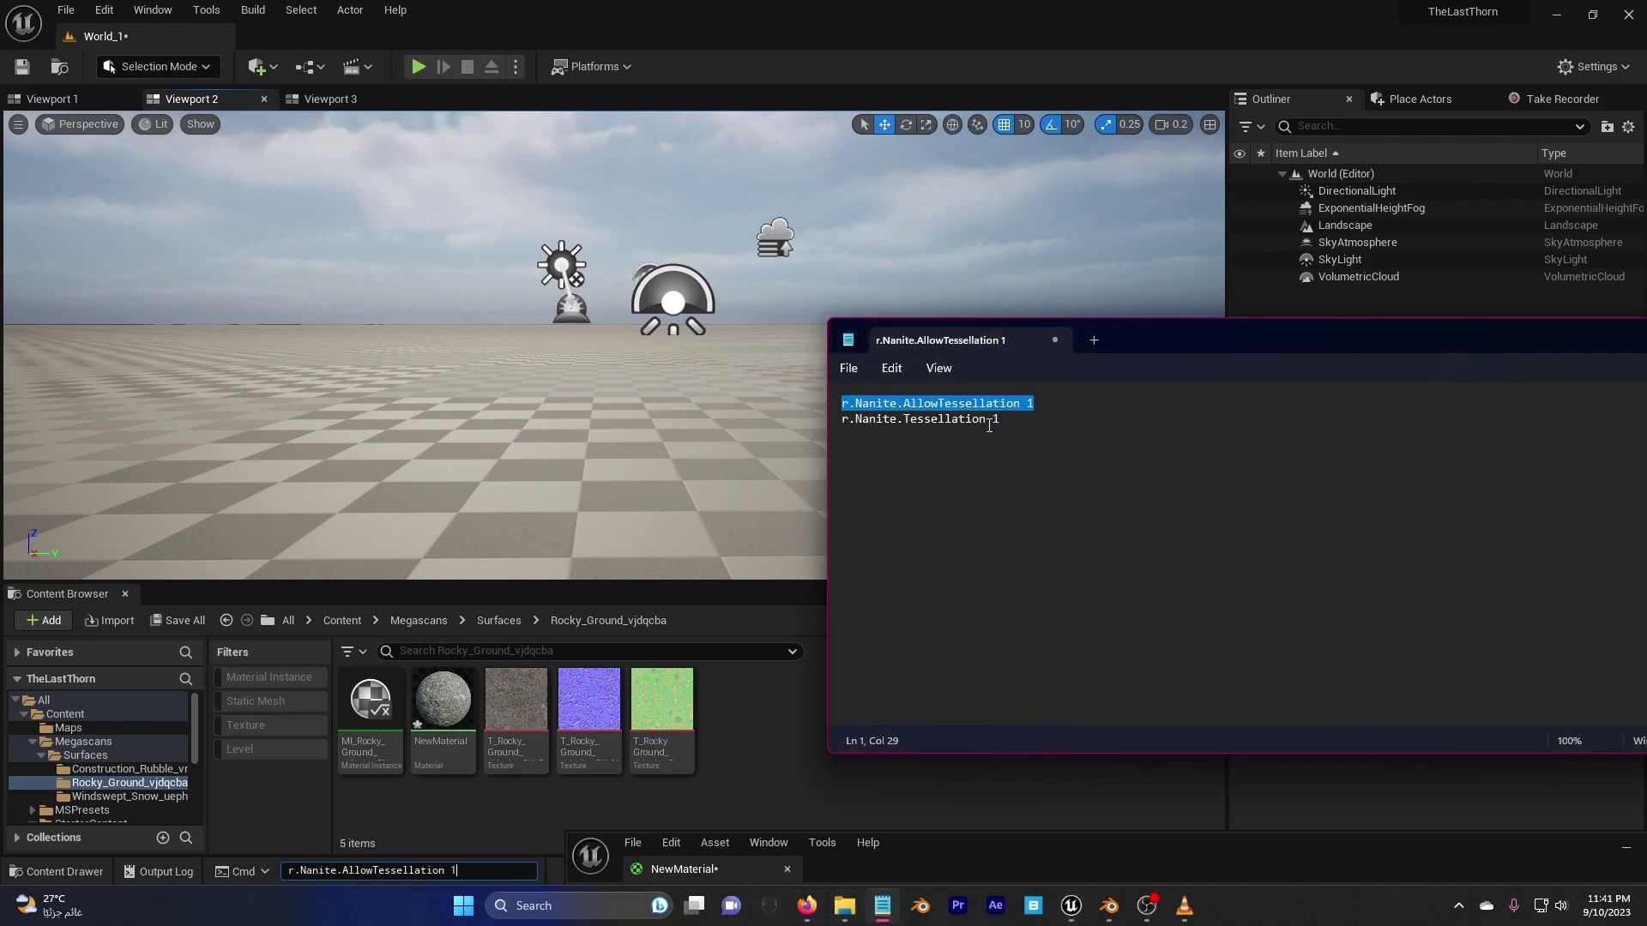
{"action": "left_click_drag", "start_coordinate": [1000, 418], "coordinate": [775, 423]}
{"action": "left_click", "coordinate": [512, 870]}
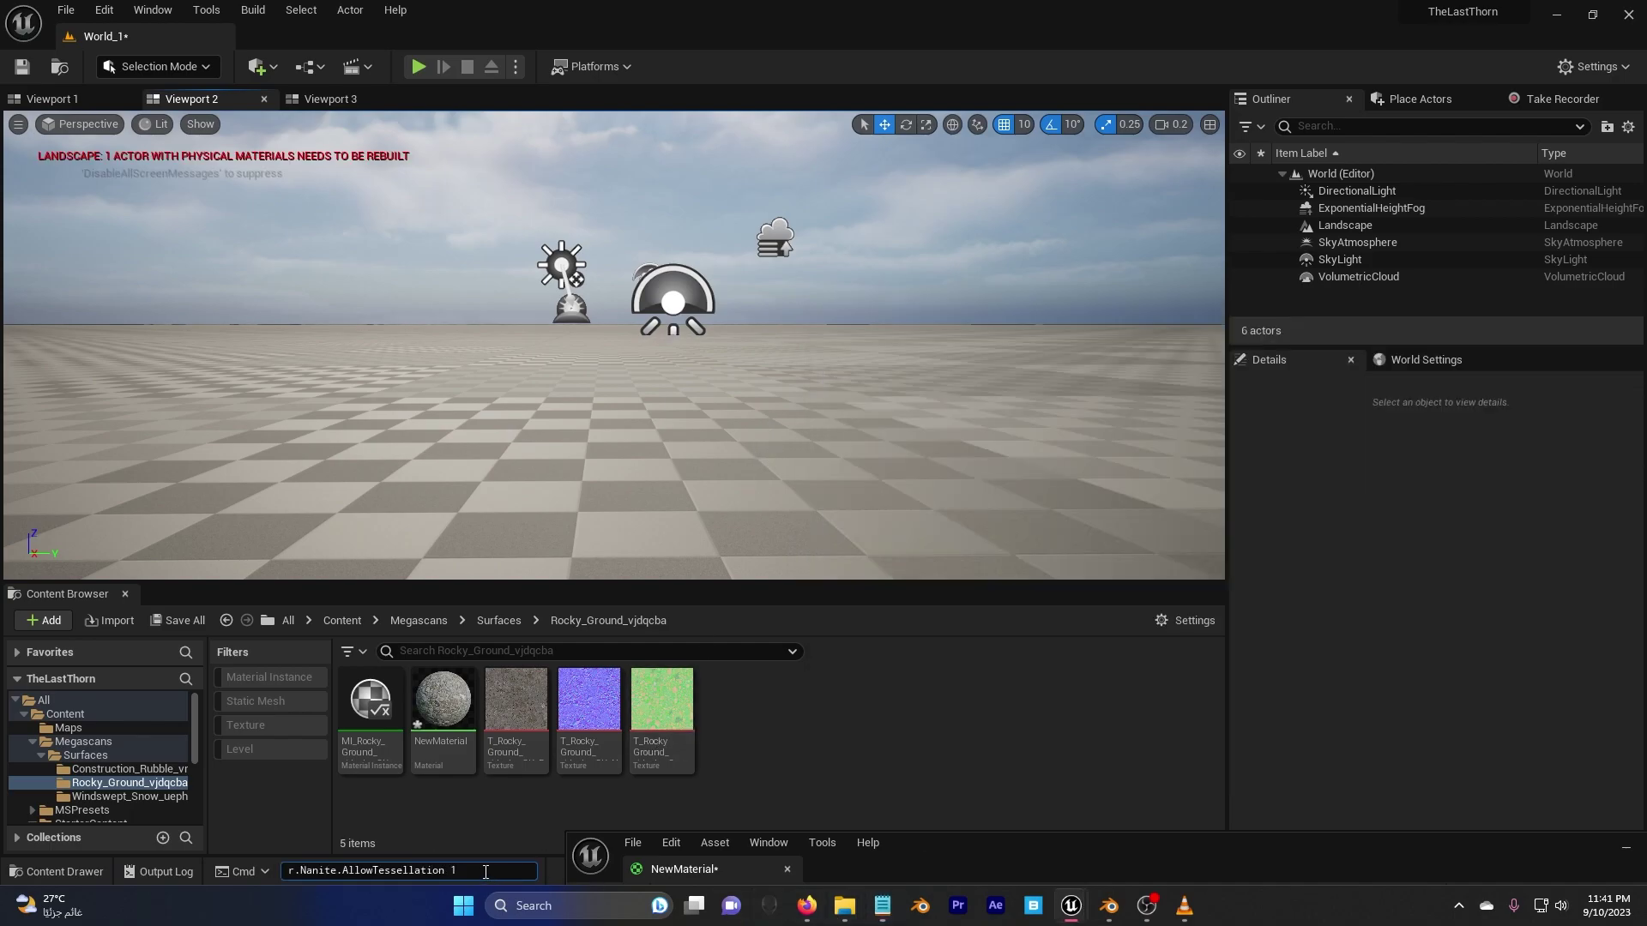
{"action": "key", "text": "Return"}
Assign NewMaterial as the landscape material of the Landscape actor and view the ground up close
{"action": "left_click", "coordinate": [779, 422]}
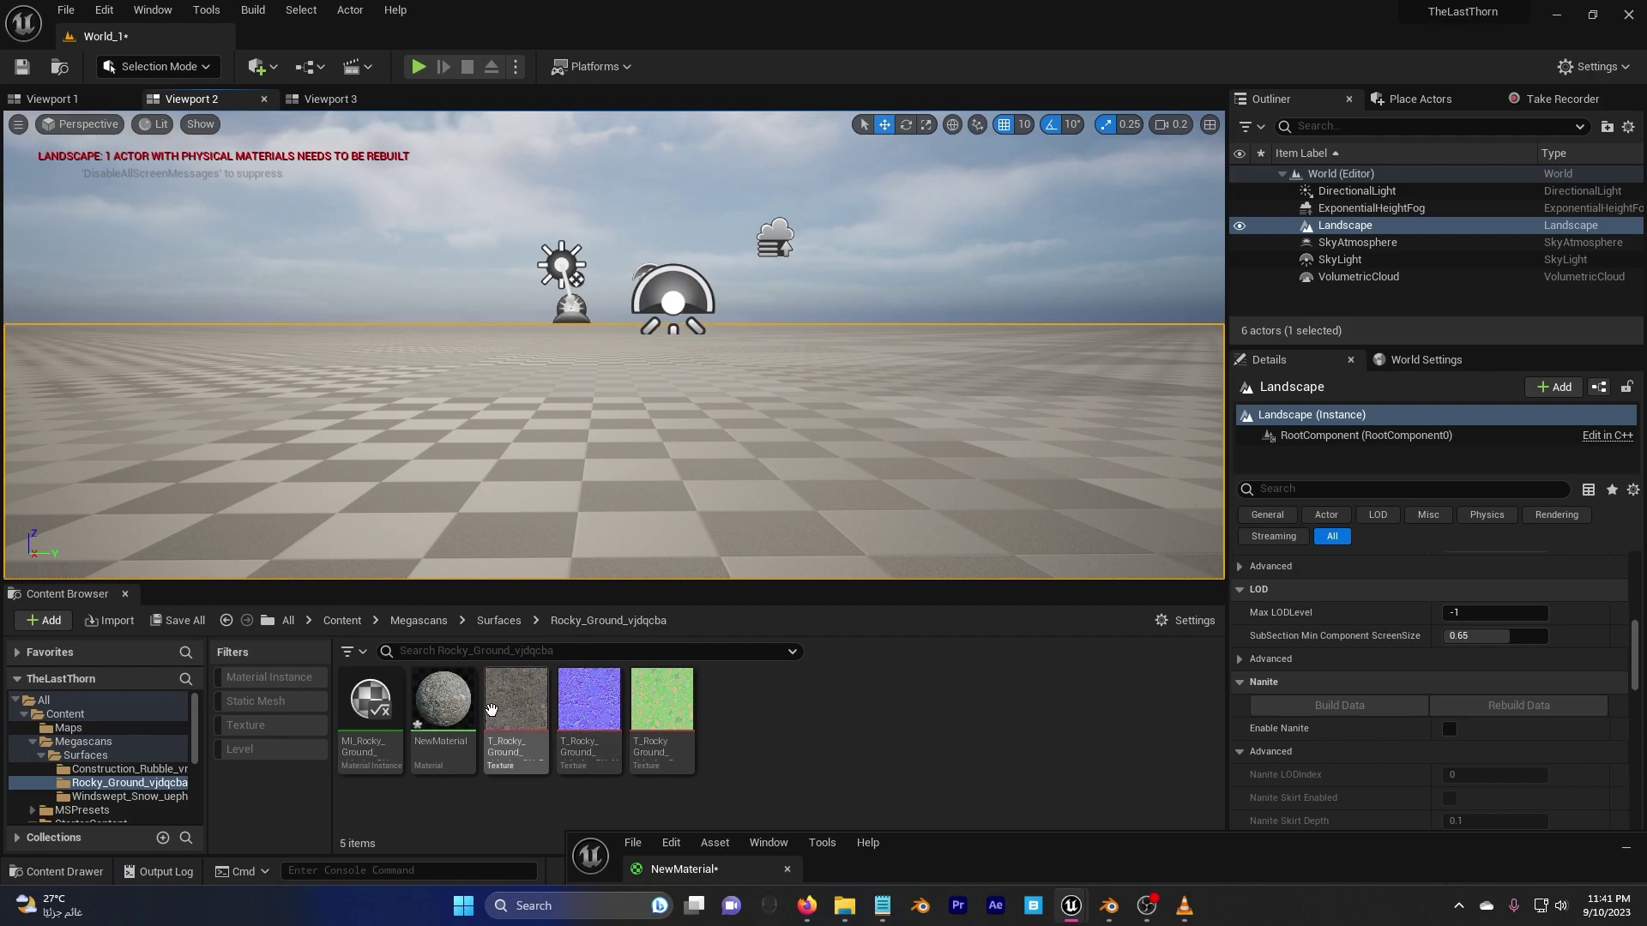
{"action": "scroll", "coordinate": [1285, 682], "scroll_direction": "up", "scroll_amount": 5}
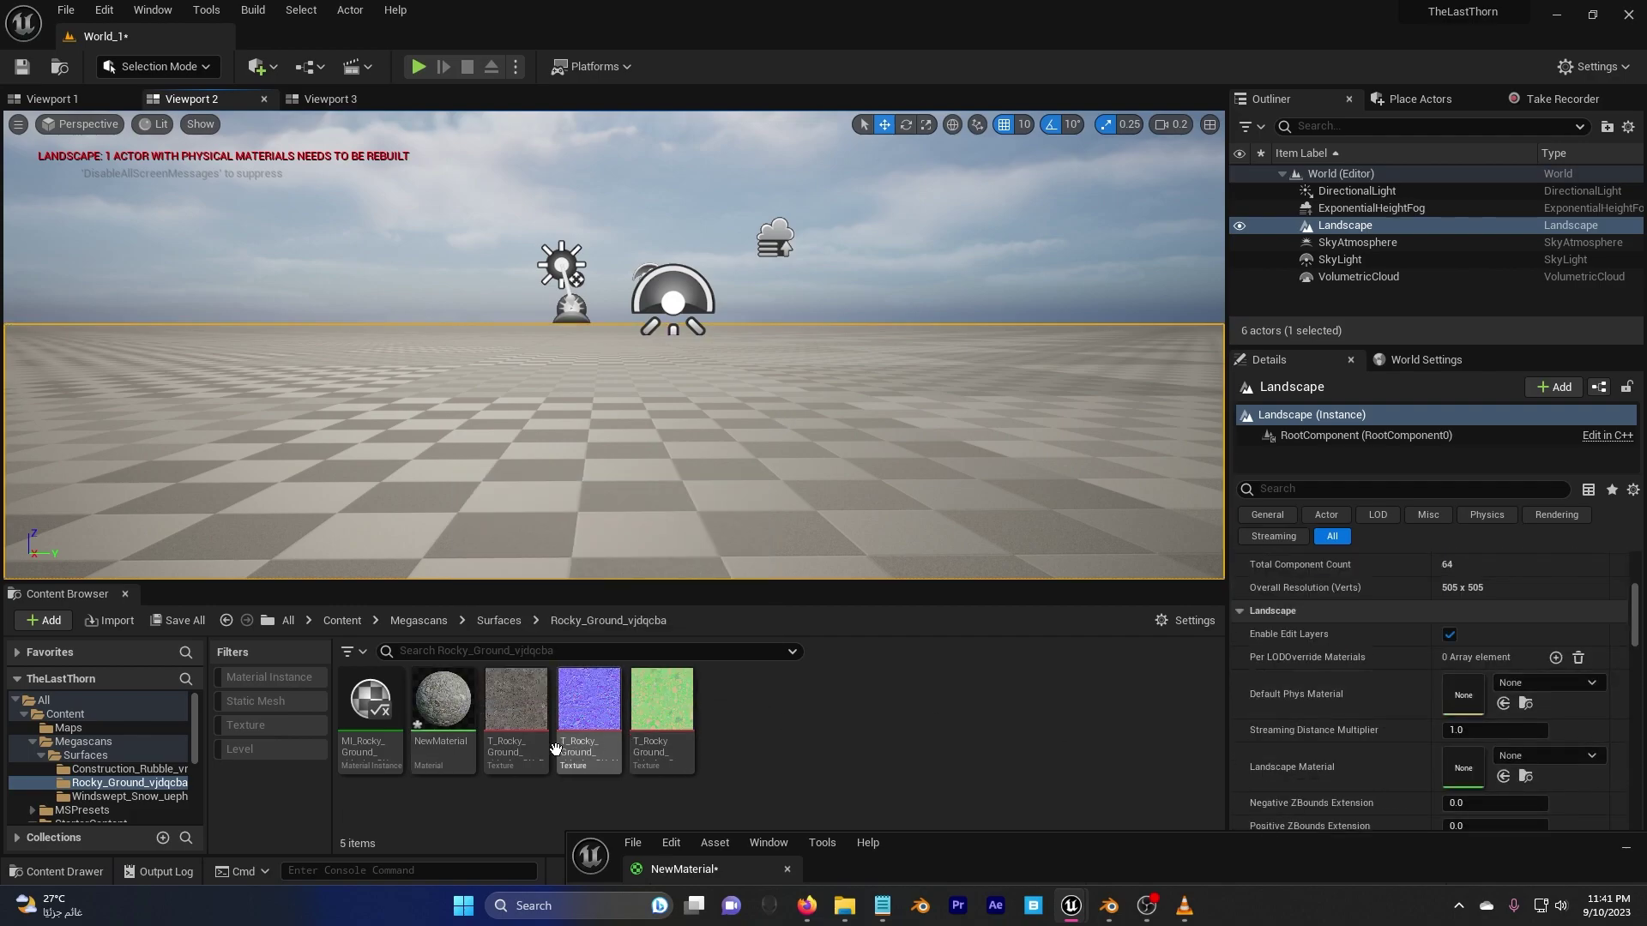
{"action": "left_click_drag", "start_coordinate": [443, 699], "coordinate": [1448, 772]}
{"action": "mouse_move", "coordinate": [858, 412]}
{"action": "right_mouse_down"}
{"action": "mouse_move", "coordinate": [824, 410]}
{"action": "mouse_move", "coordinate": [824, 393]}
{"action": "mouse_move", "coordinate": [870, 411]}
{"action": "mouse_move", "coordinate": [806, 416]}
{"action": "mouse_move", "coordinate": [833, 410]}
{"action": "right_mouse_up"}
{"action": "scroll", "coordinate": [805, 416], "scroll_direction": "down", "scroll_amount": 1}
{"action": "key", "text": "q"}
Enable Nanite on the landscape, build its Nanite data and inspect the displaced rocky surface
{"action": "scroll", "coordinate": [1326, 678], "scroll_direction": "down", "scroll_amount": 10}
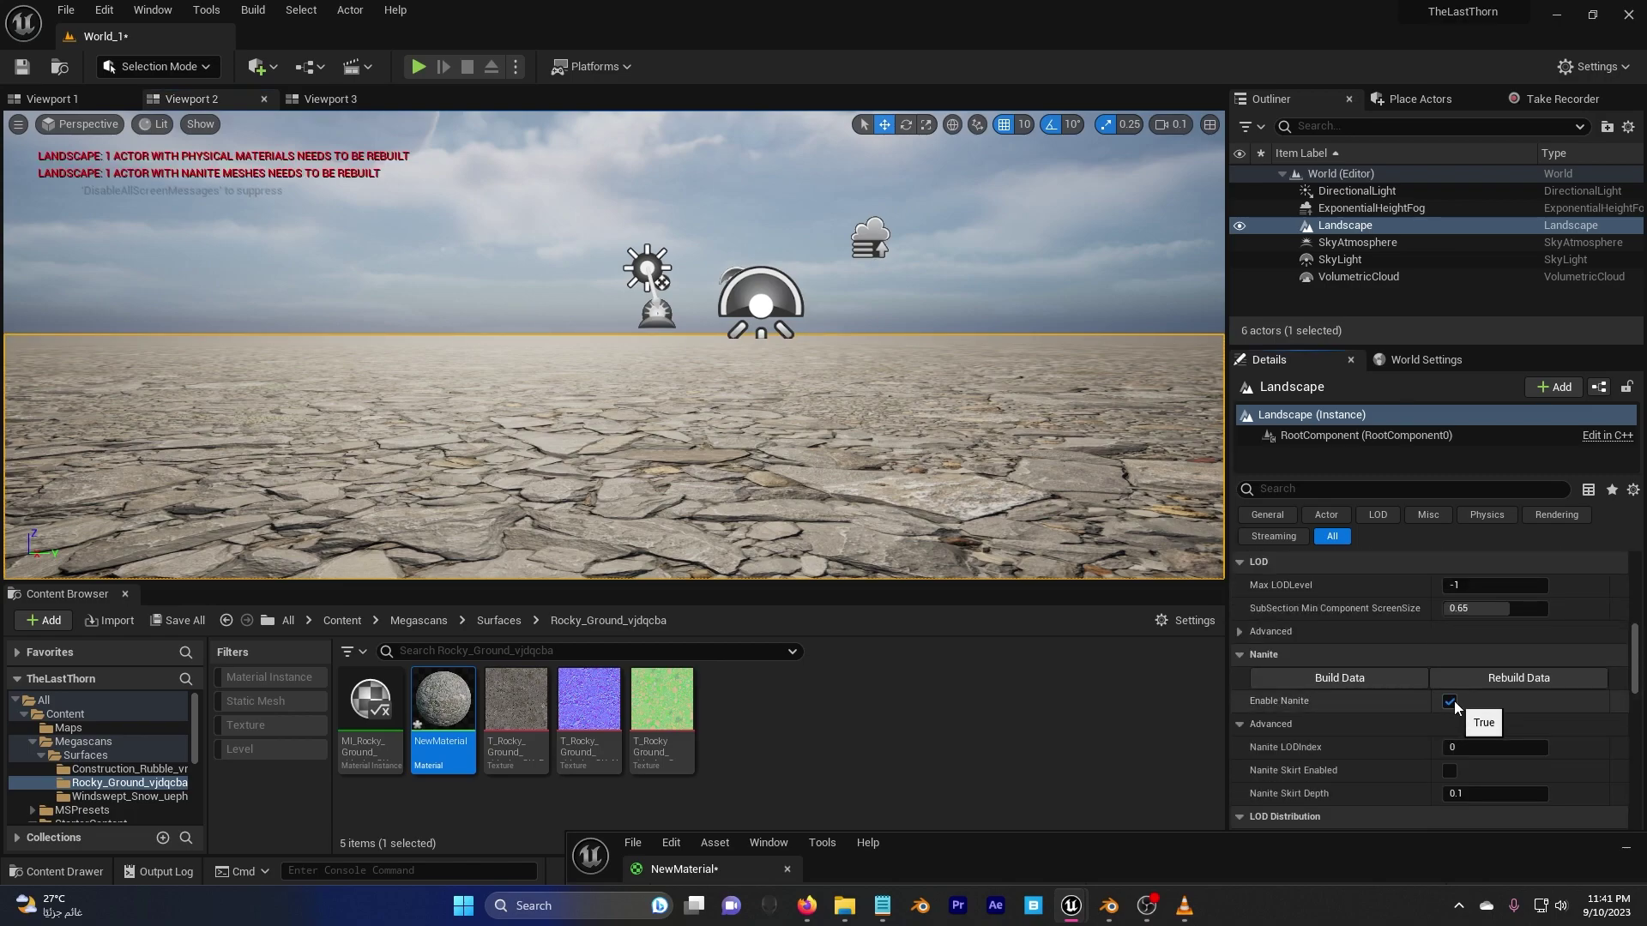
{"action": "left_click", "coordinate": [1356, 679]}
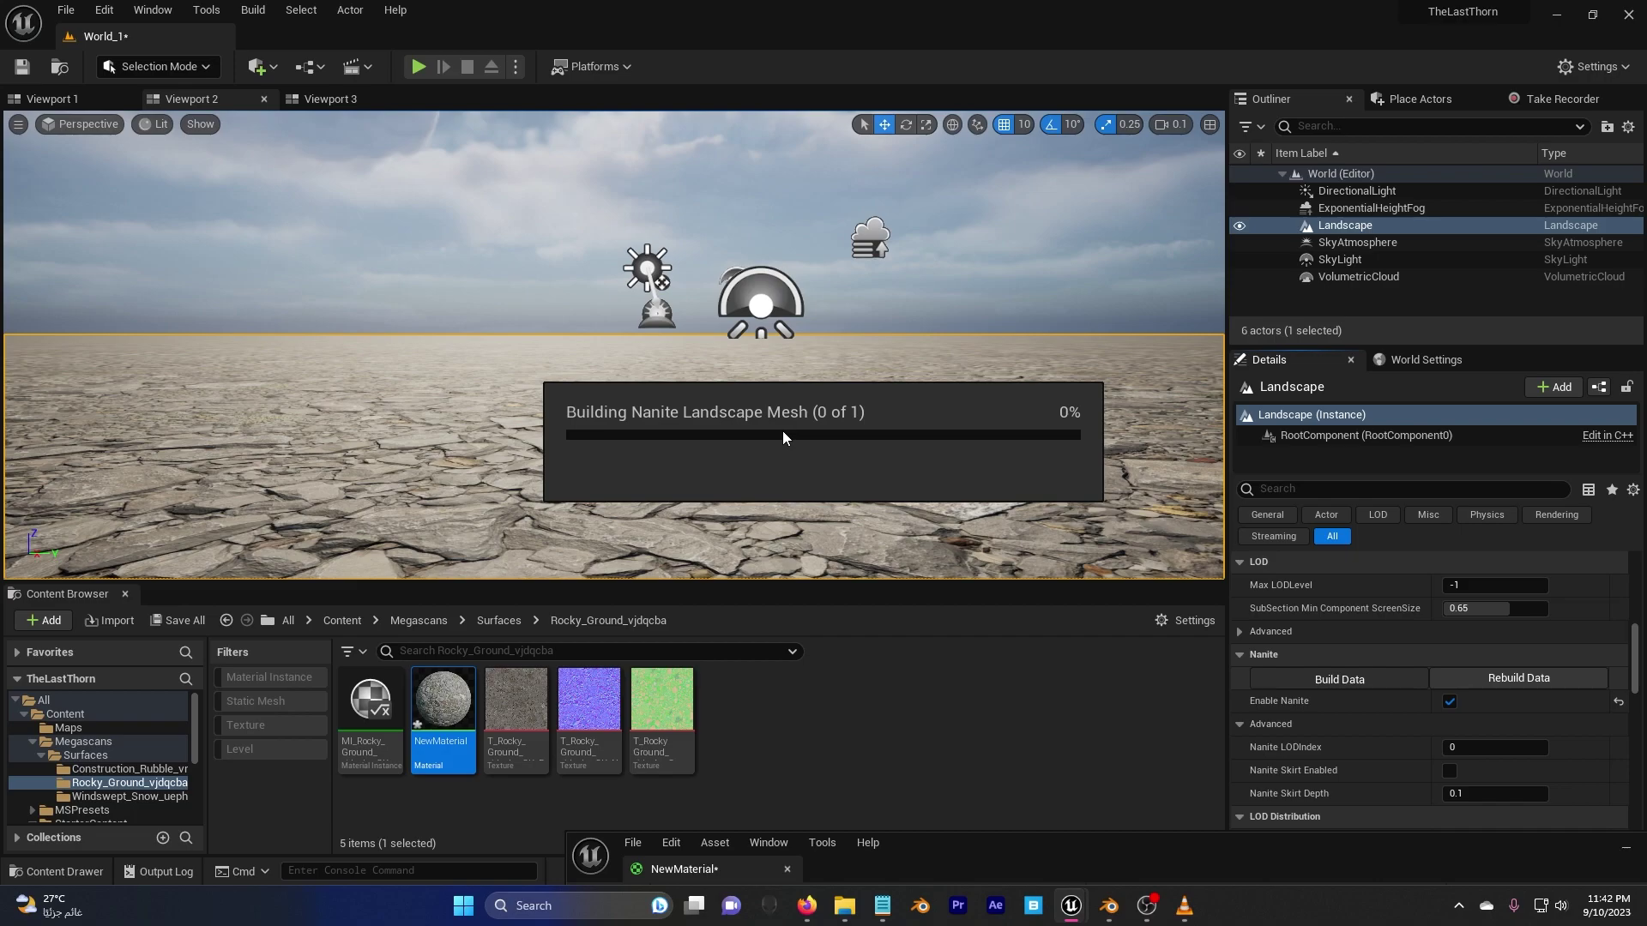
{"action": "right_click_drag", "start_coordinate": [885, 437], "coordinate": [1014, 421]}
{"action": "scroll", "coordinate": [1014, 420], "scroll_direction": "up", "scroll_amount": 1}
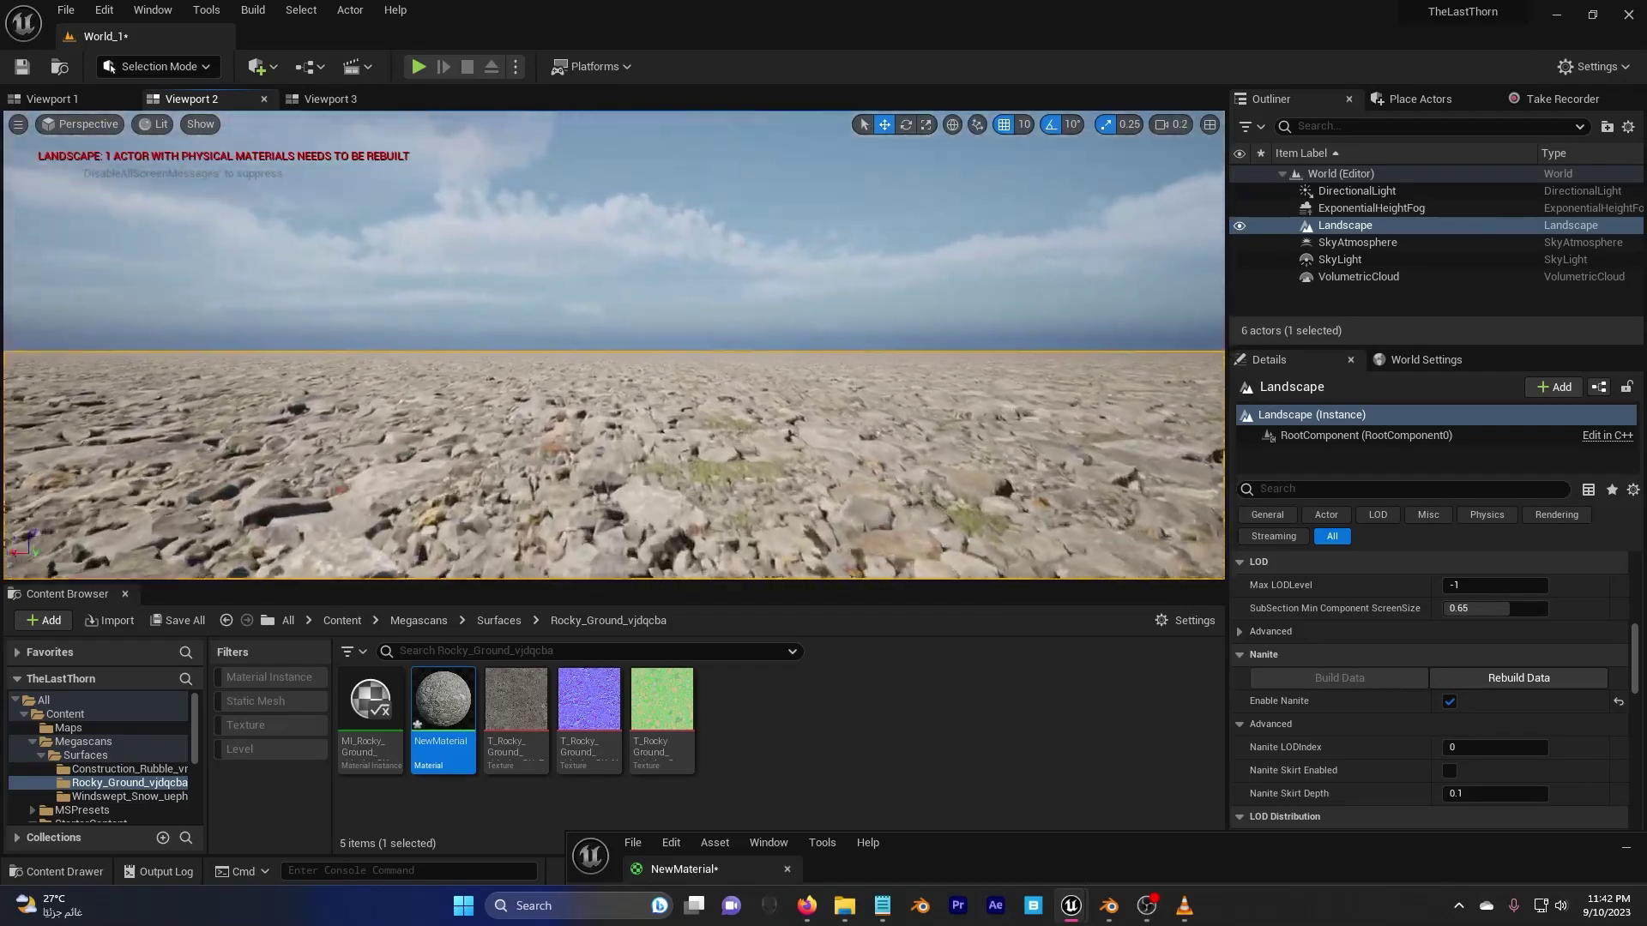
{"action": "right_click_drag", "start_coordinate": [832, 463], "coordinate": [823, 513]}
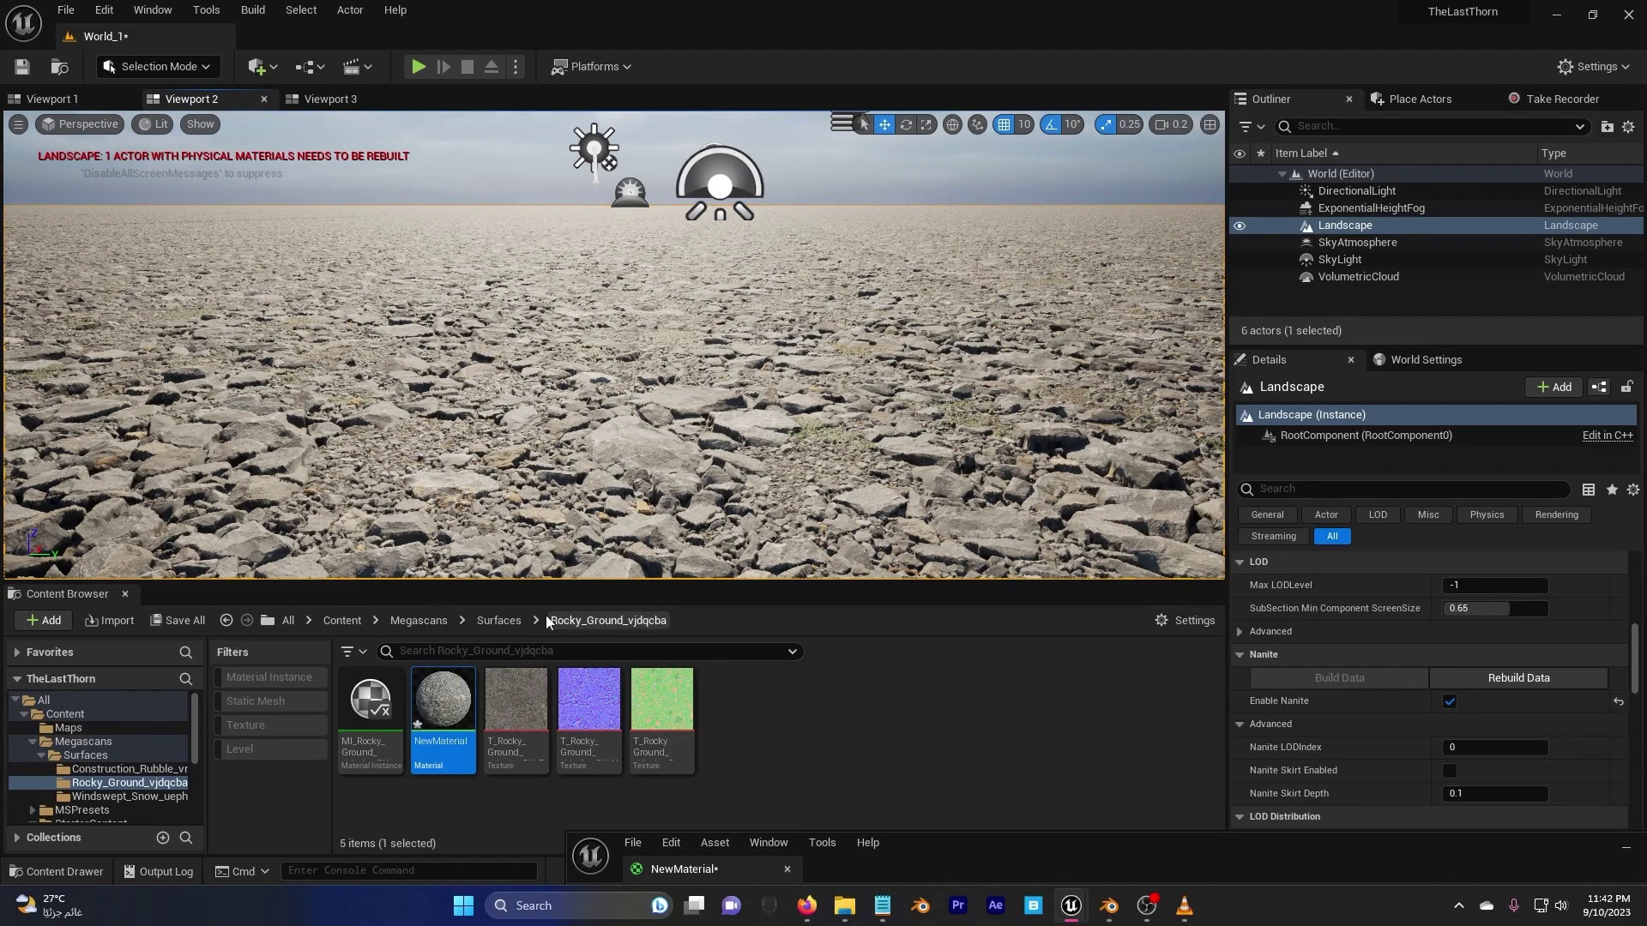
Go up to the Content folder and open the Test_Here folder
{"action": "left_click", "coordinate": [487, 621]}
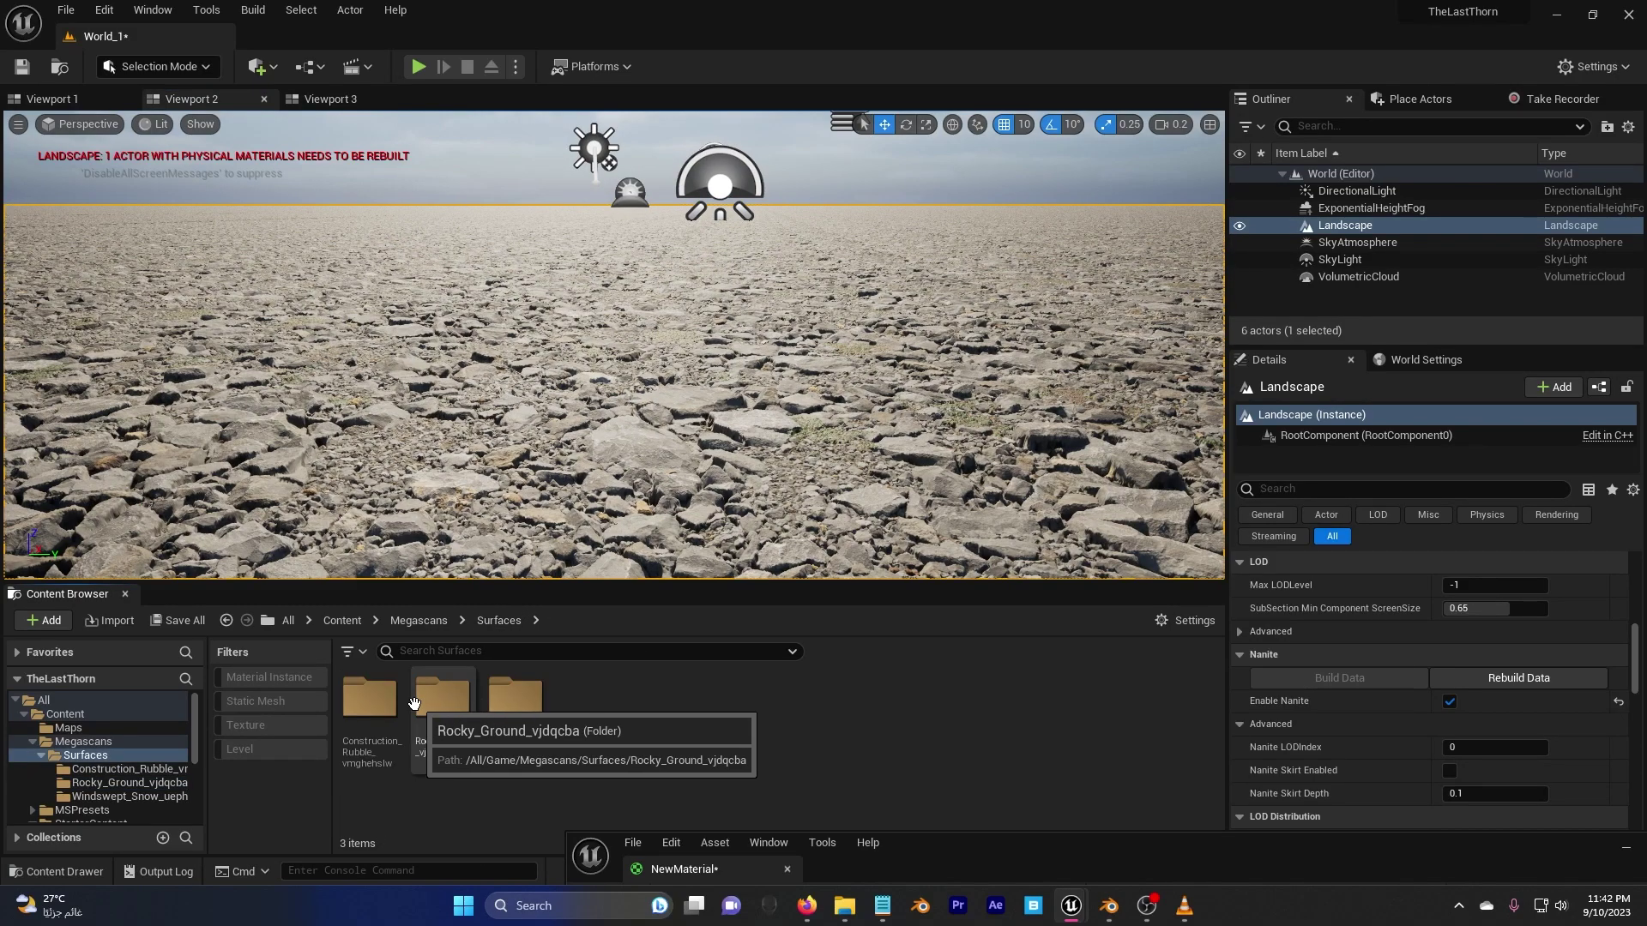
{"action": "left_click", "coordinate": [405, 619]}
{"action": "left_click", "coordinate": [337, 619]}
{"action": "left_click", "coordinate": [759, 472]}
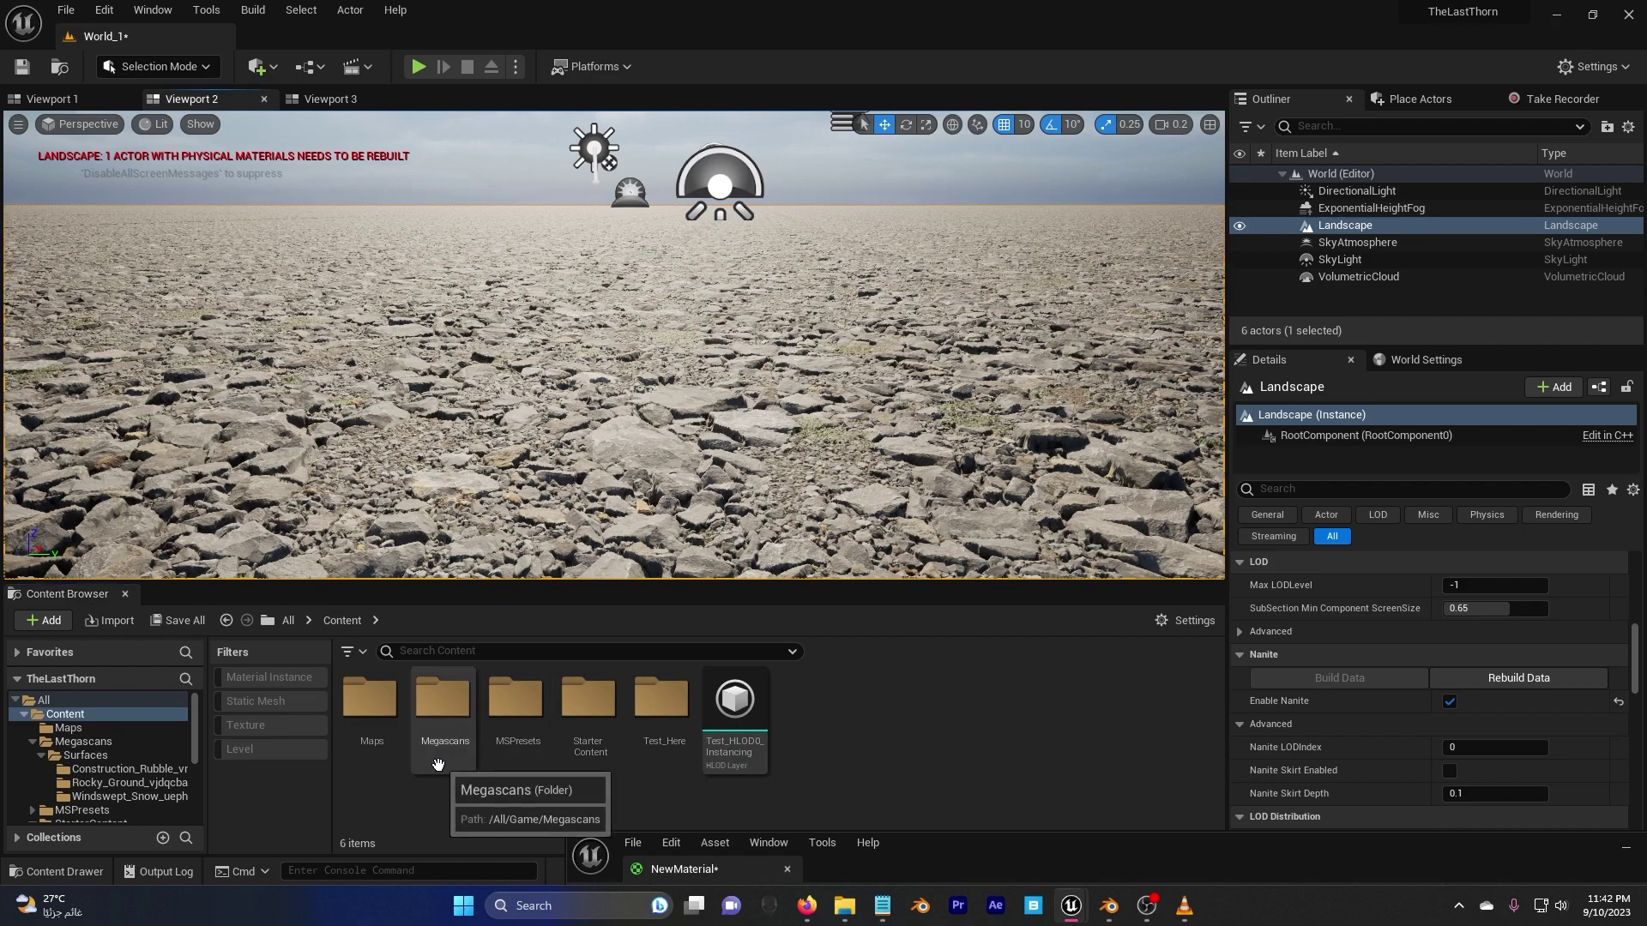
{"action": "double_click", "coordinate": [661, 707]}
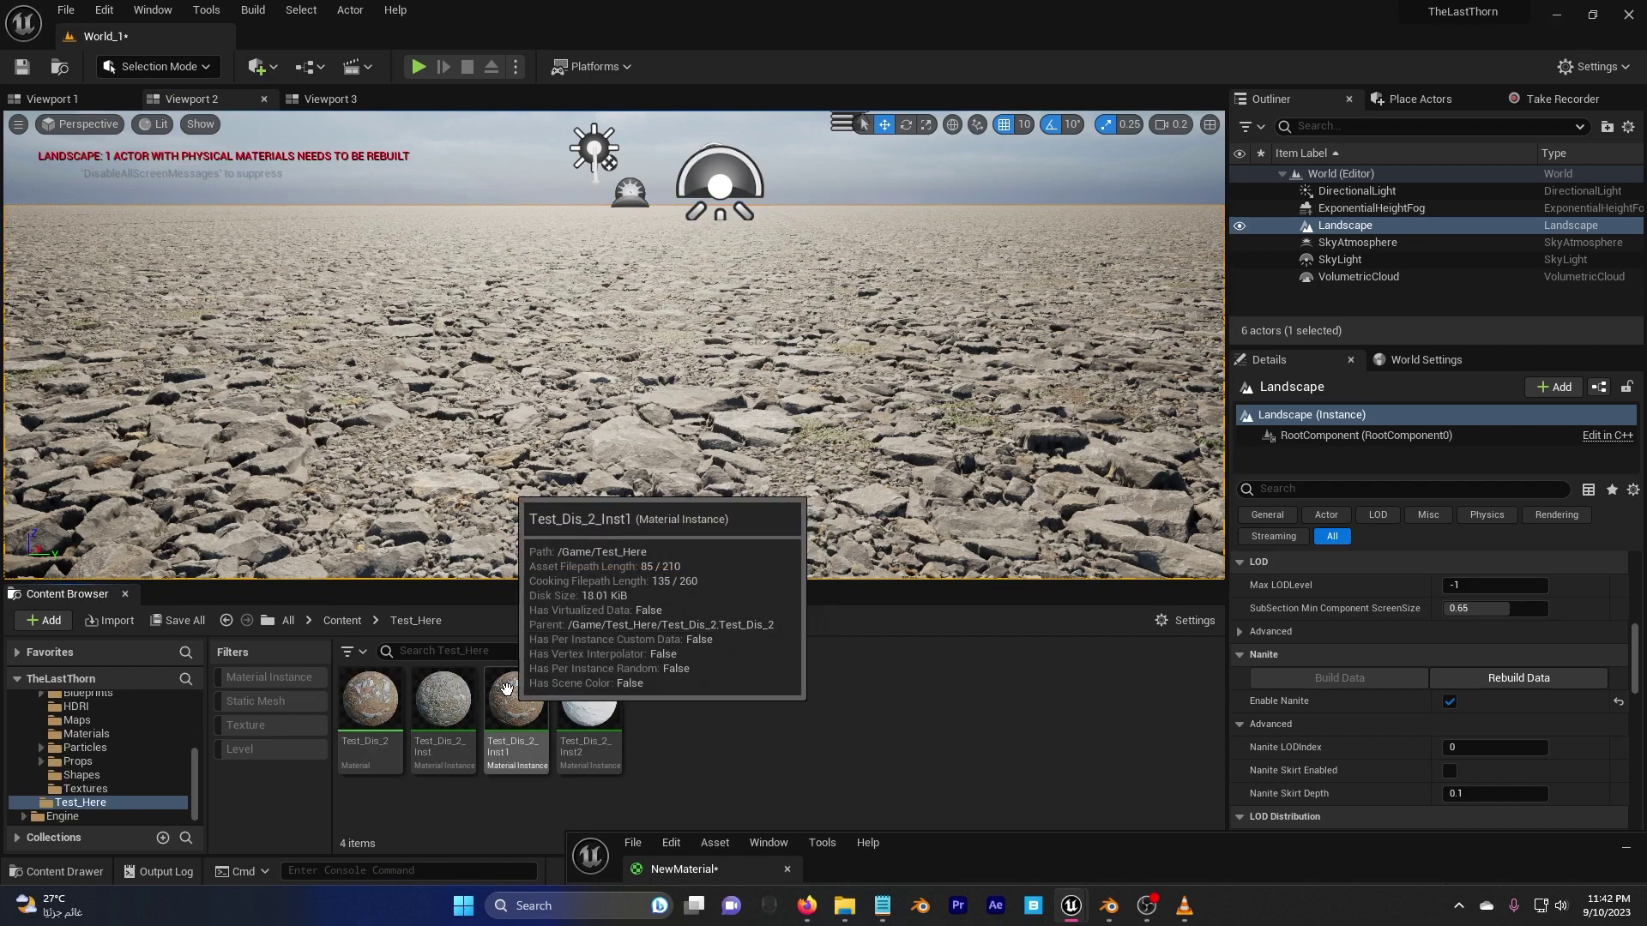
Assign Test_Dis_2_Inst1 as the landscape material, rebuild the Nanite data and inspect the displaced ground
{"action": "scroll", "coordinate": [1321, 729], "scroll_direction": "down", "scroll_amount": 8}
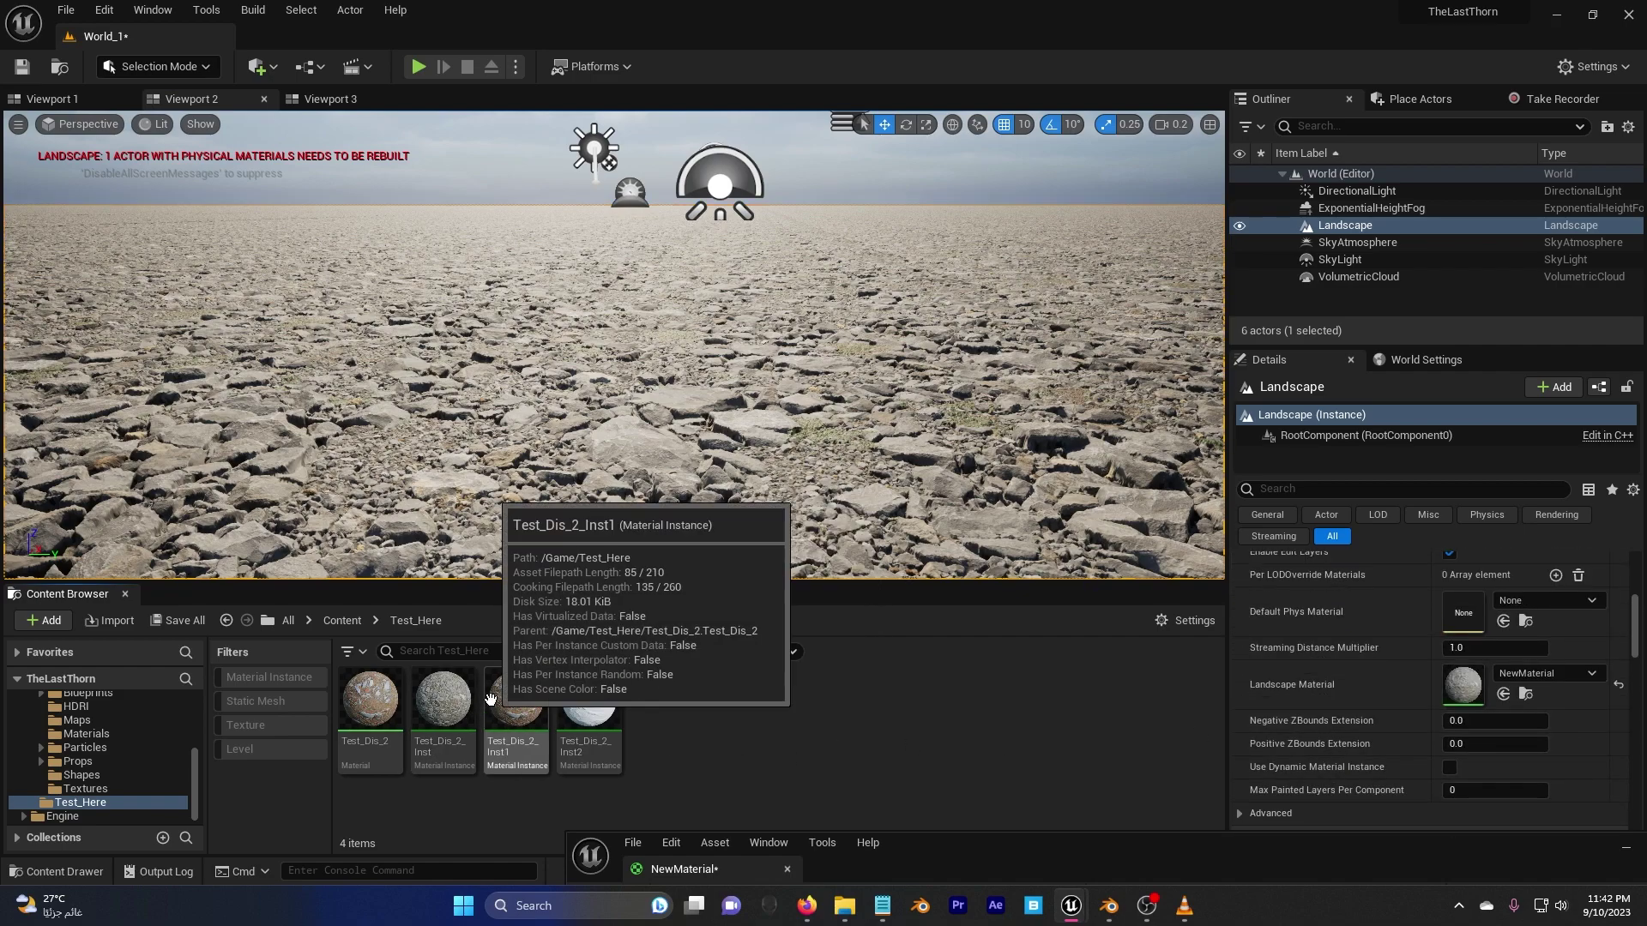
{"action": "left_click_drag", "start_coordinate": [515, 712], "coordinate": [1460, 669]}
{"action": "left_click_drag", "start_coordinate": [1319, 670], "coordinate": [1338, 673]}
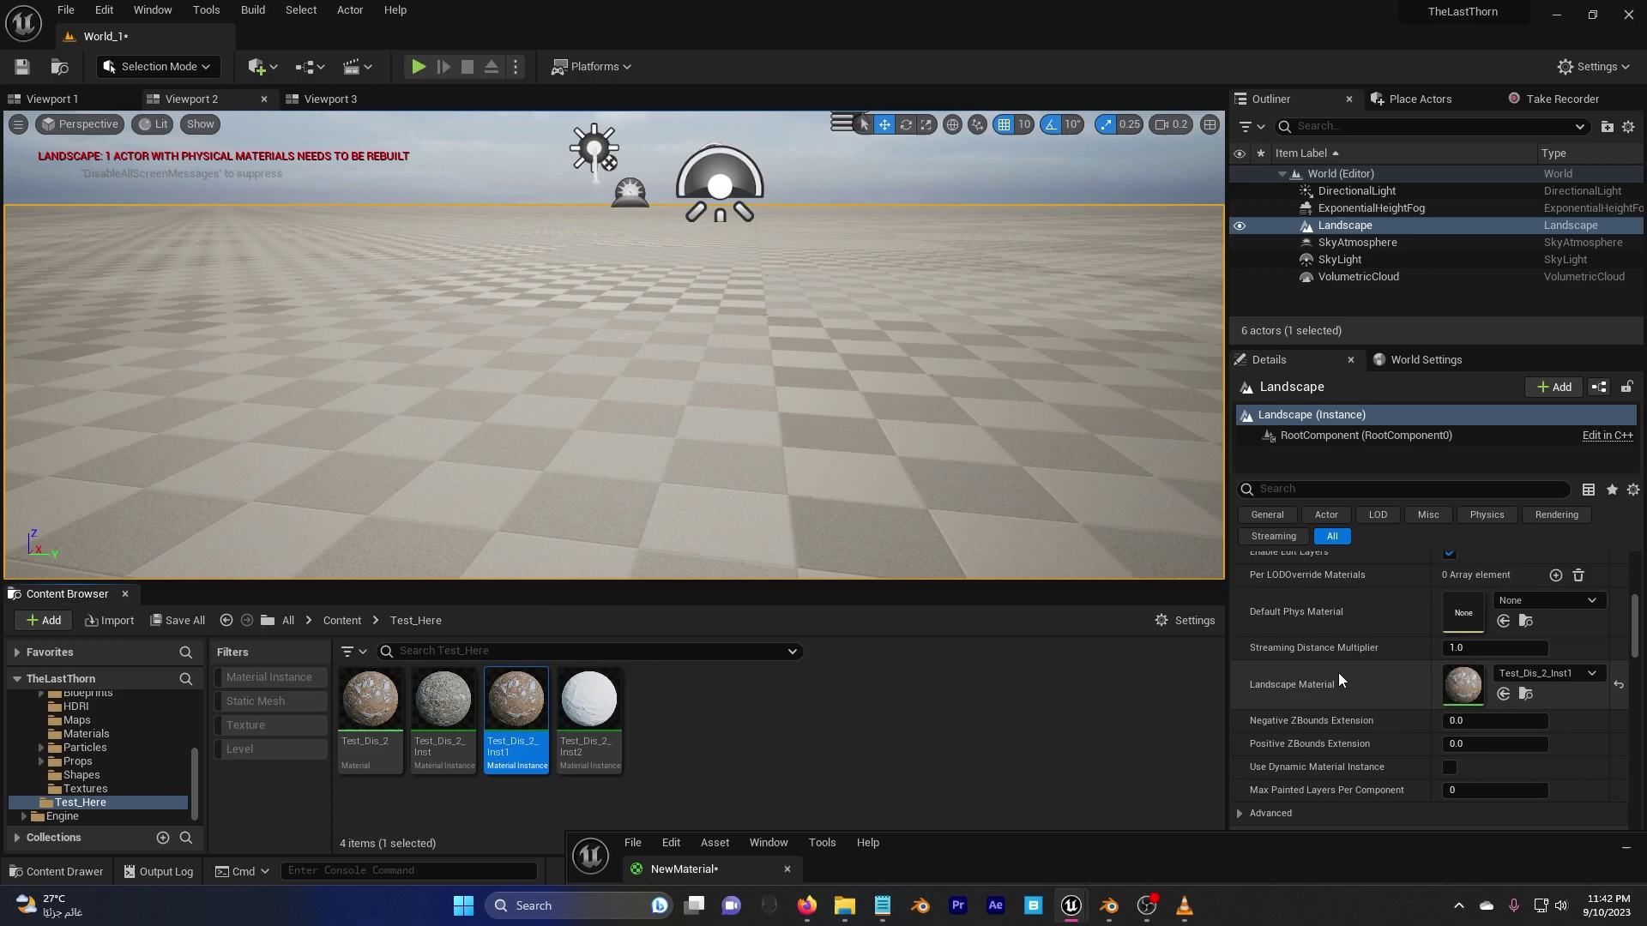
{"action": "scroll", "coordinate": [1336, 671], "scroll_direction": "up", "scroll_amount": 5}
{"action": "left_click", "coordinate": [1504, 653]}
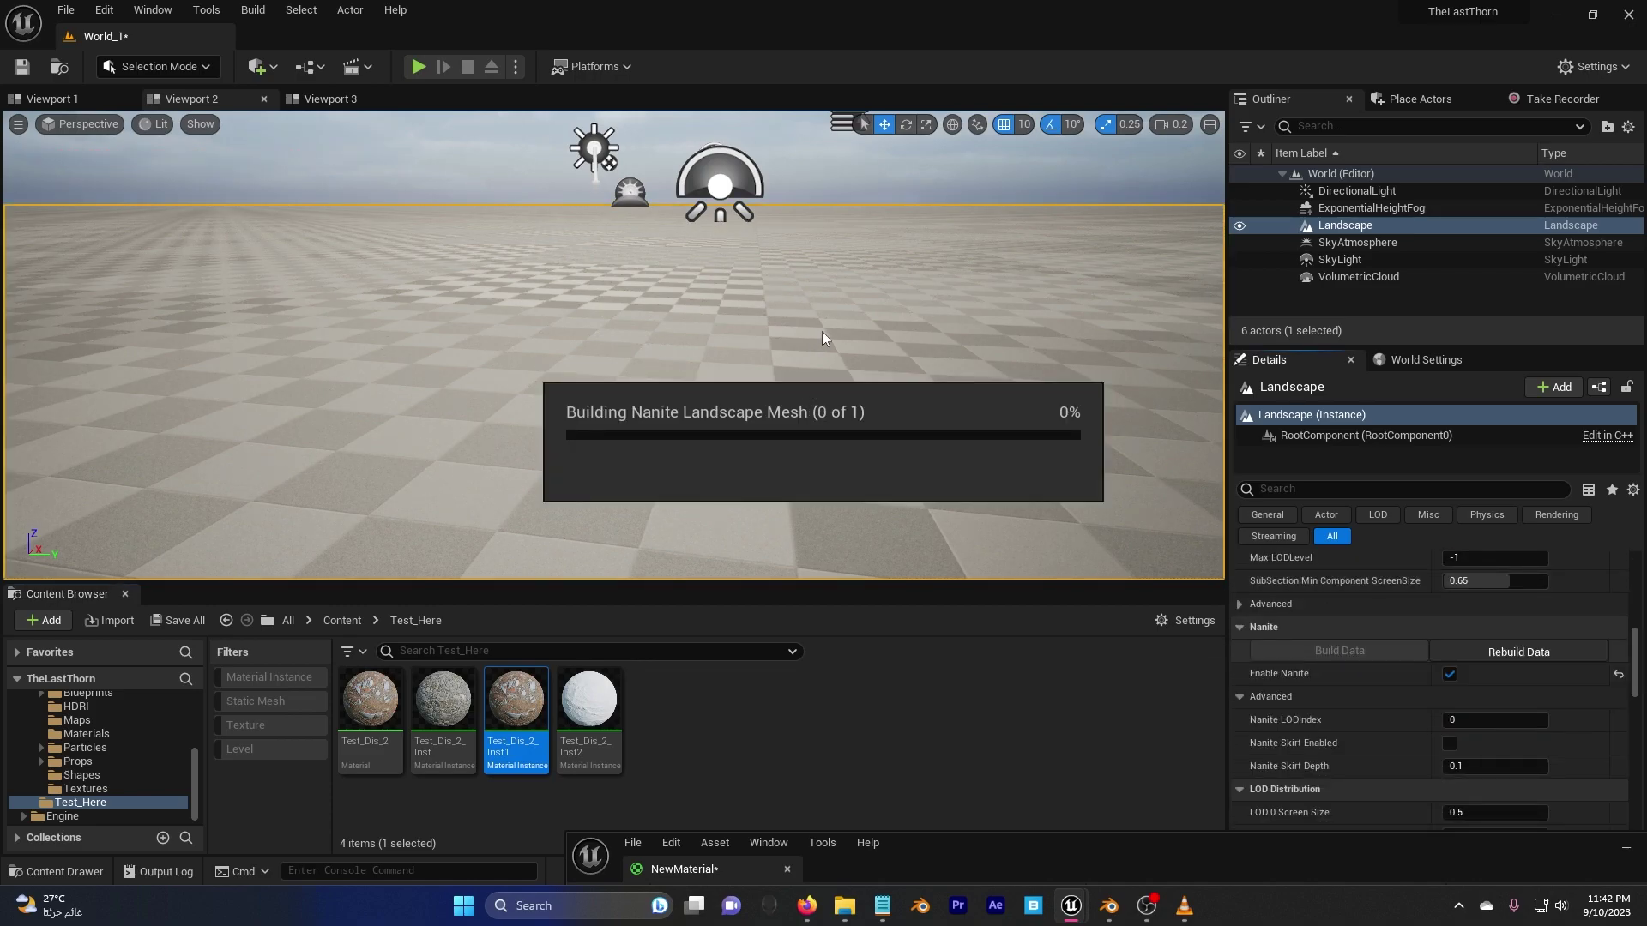
{"action": "right_click_drag", "start_coordinate": [822, 331], "coordinate": [775, 337]}
{"action": "scroll", "coordinate": [795, 374], "scroll_direction": "down", "scroll_amount": 1}
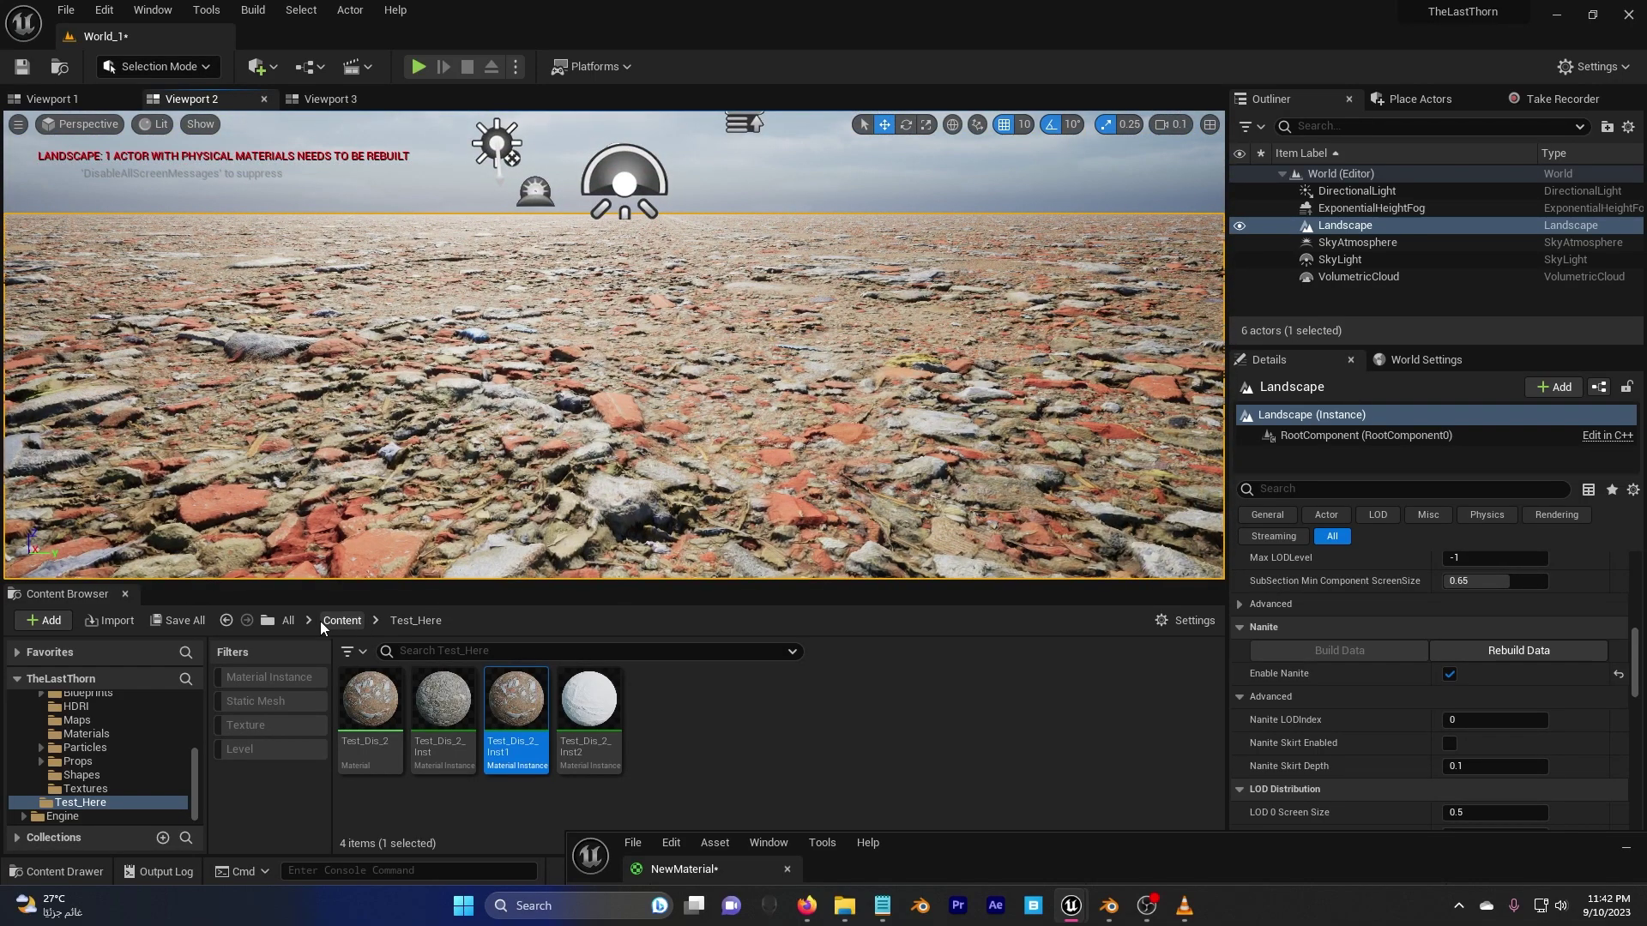
Return to the Rocky_Ground_vjdqcba folder and bring the NewMaterial editor back into view with its node graph visible
{"action": "left_click", "coordinate": [226, 620]}
{"action": "left_click", "coordinate": [227, 620]}
{"action": "left_click", "coordinate": [228, 620]}
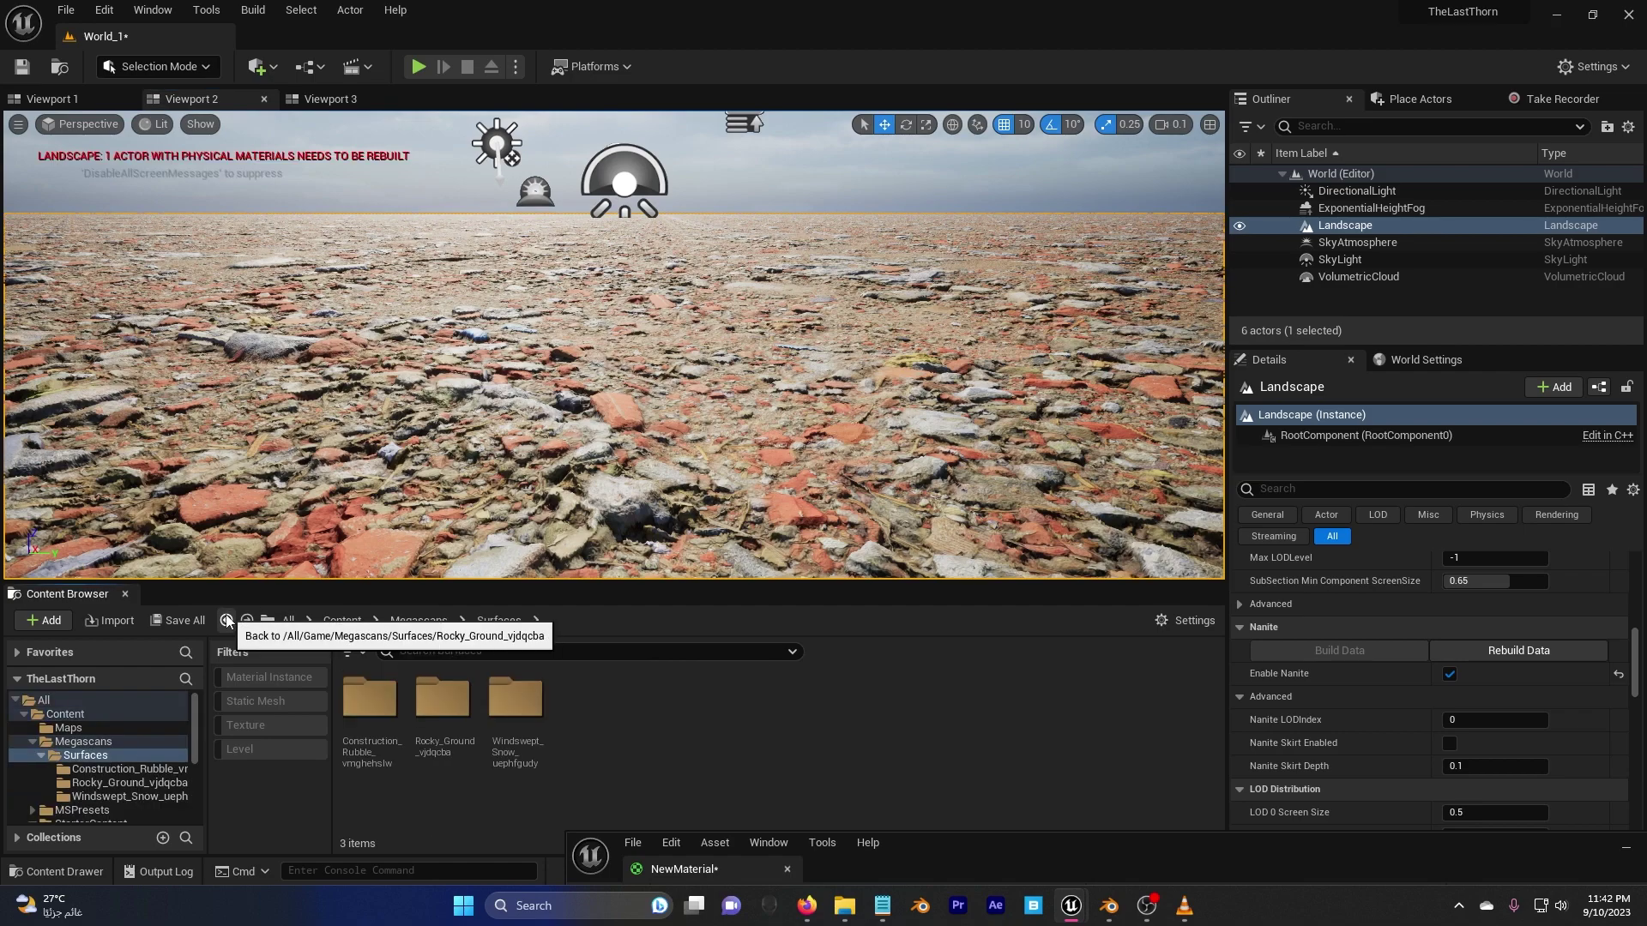
{"action": "left_click", "coordinate": [229, 620]}
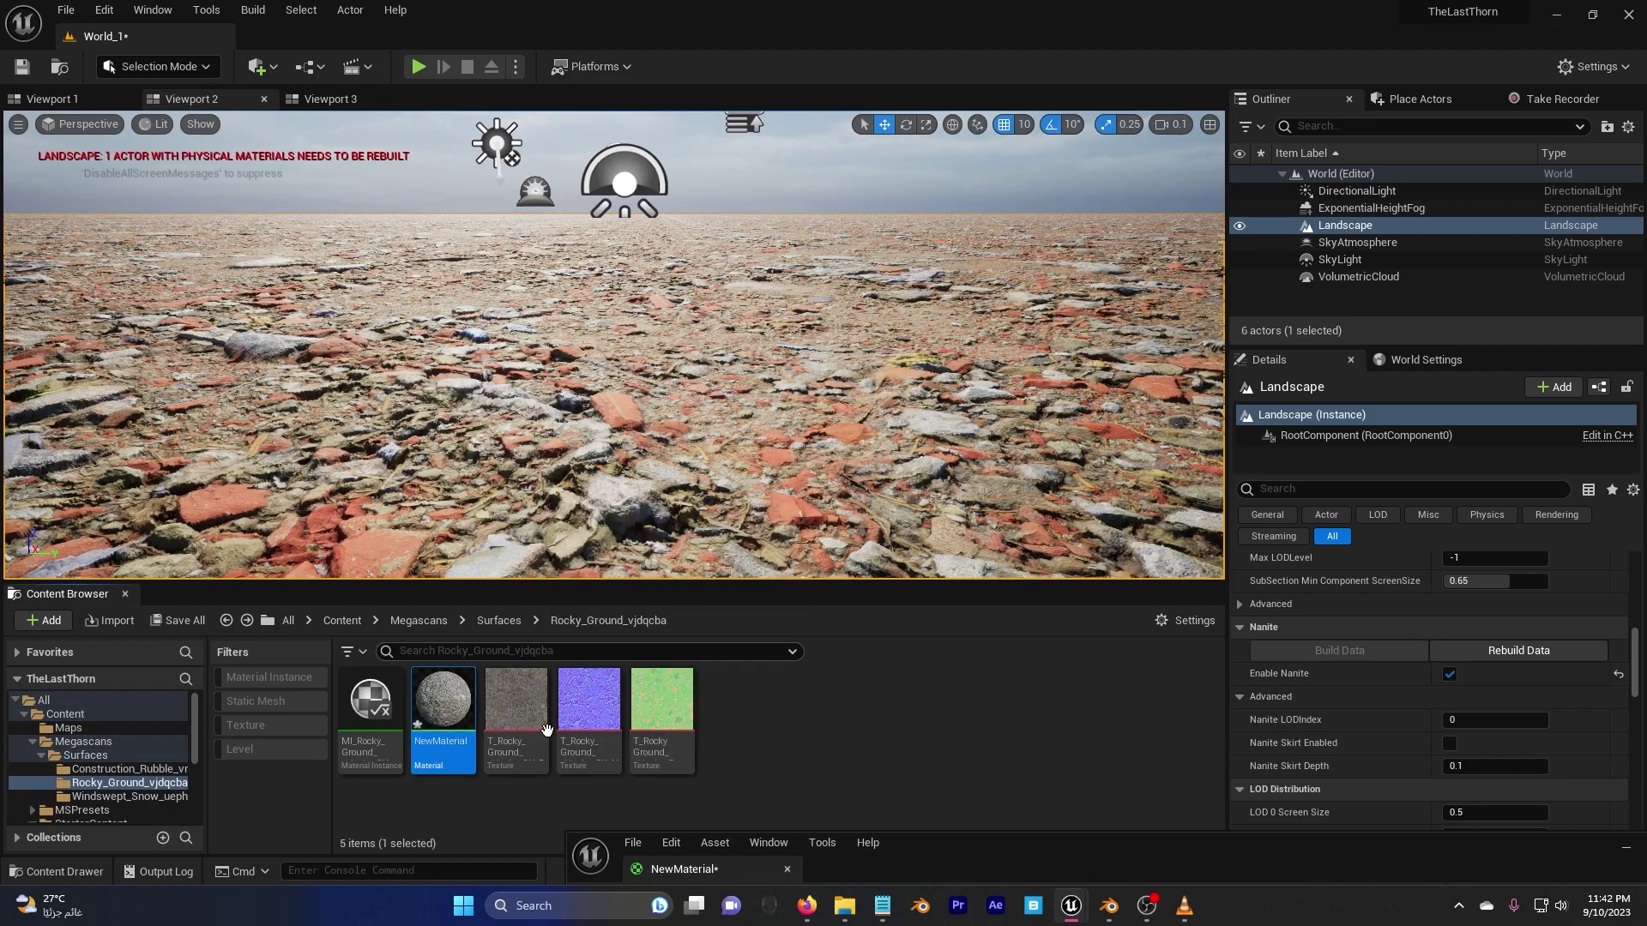
{"action": "left_click_drag", "start_coordinate": [994, 844], "coordinate": [889, 297]}
{"action": "right_click_drag", "start_coordinate": [1087, 444], "coordinate": [1140, 482]}
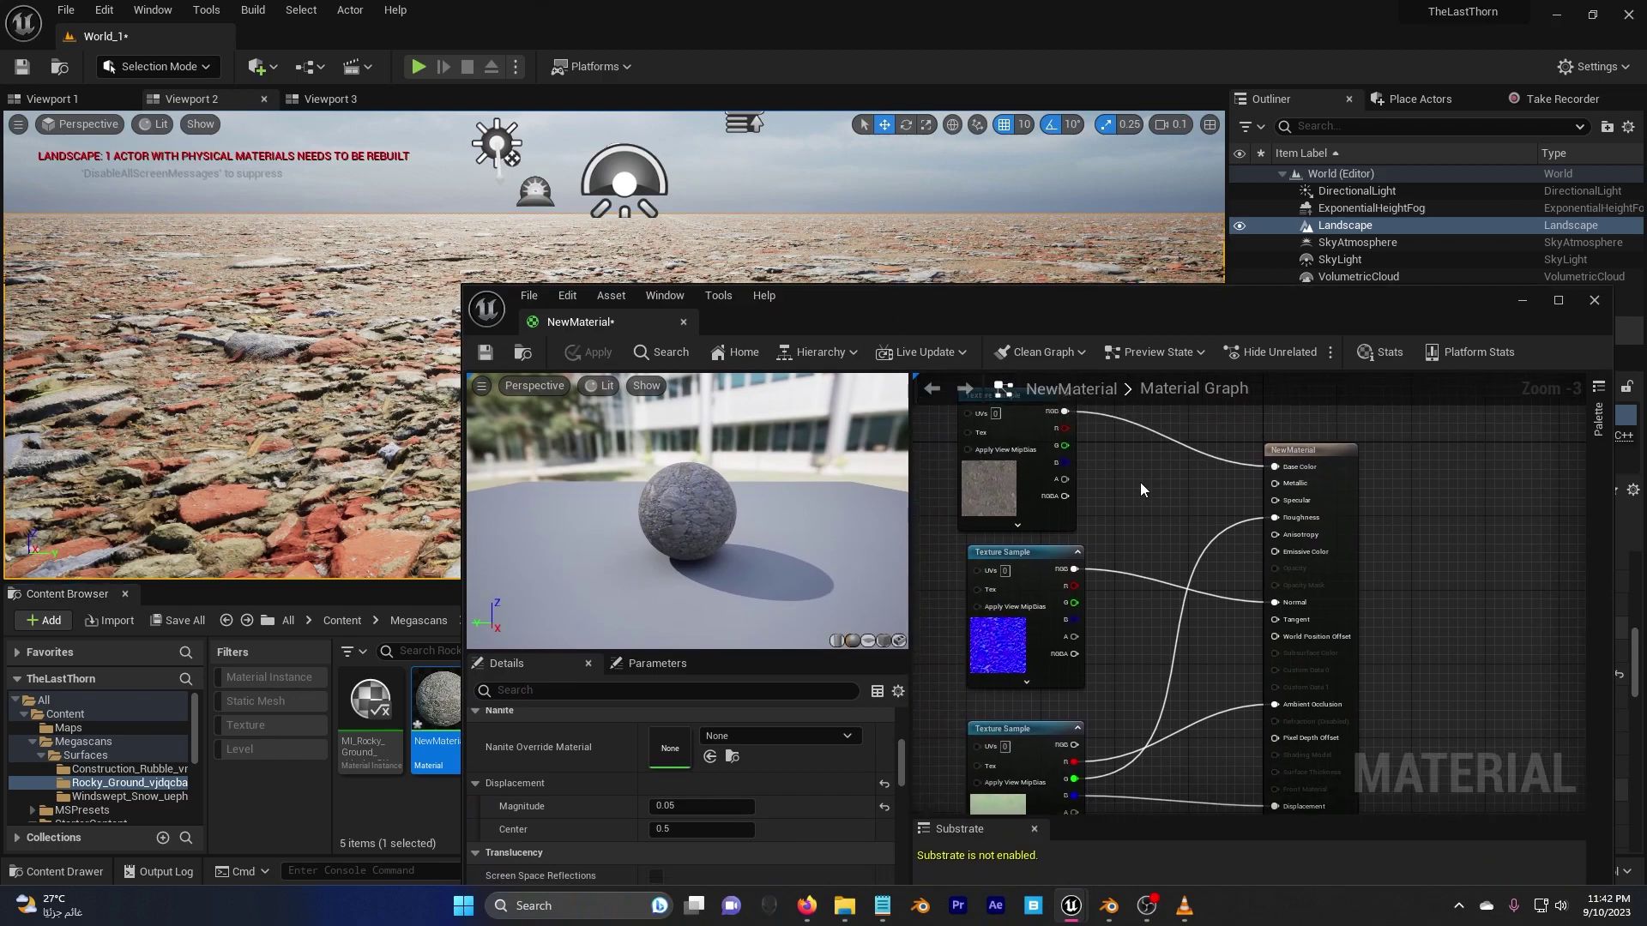
Convert the base color and normal texture samples to parameters named Base and Normal
{"action": "right_click", "coordinate": [1009, 430]}
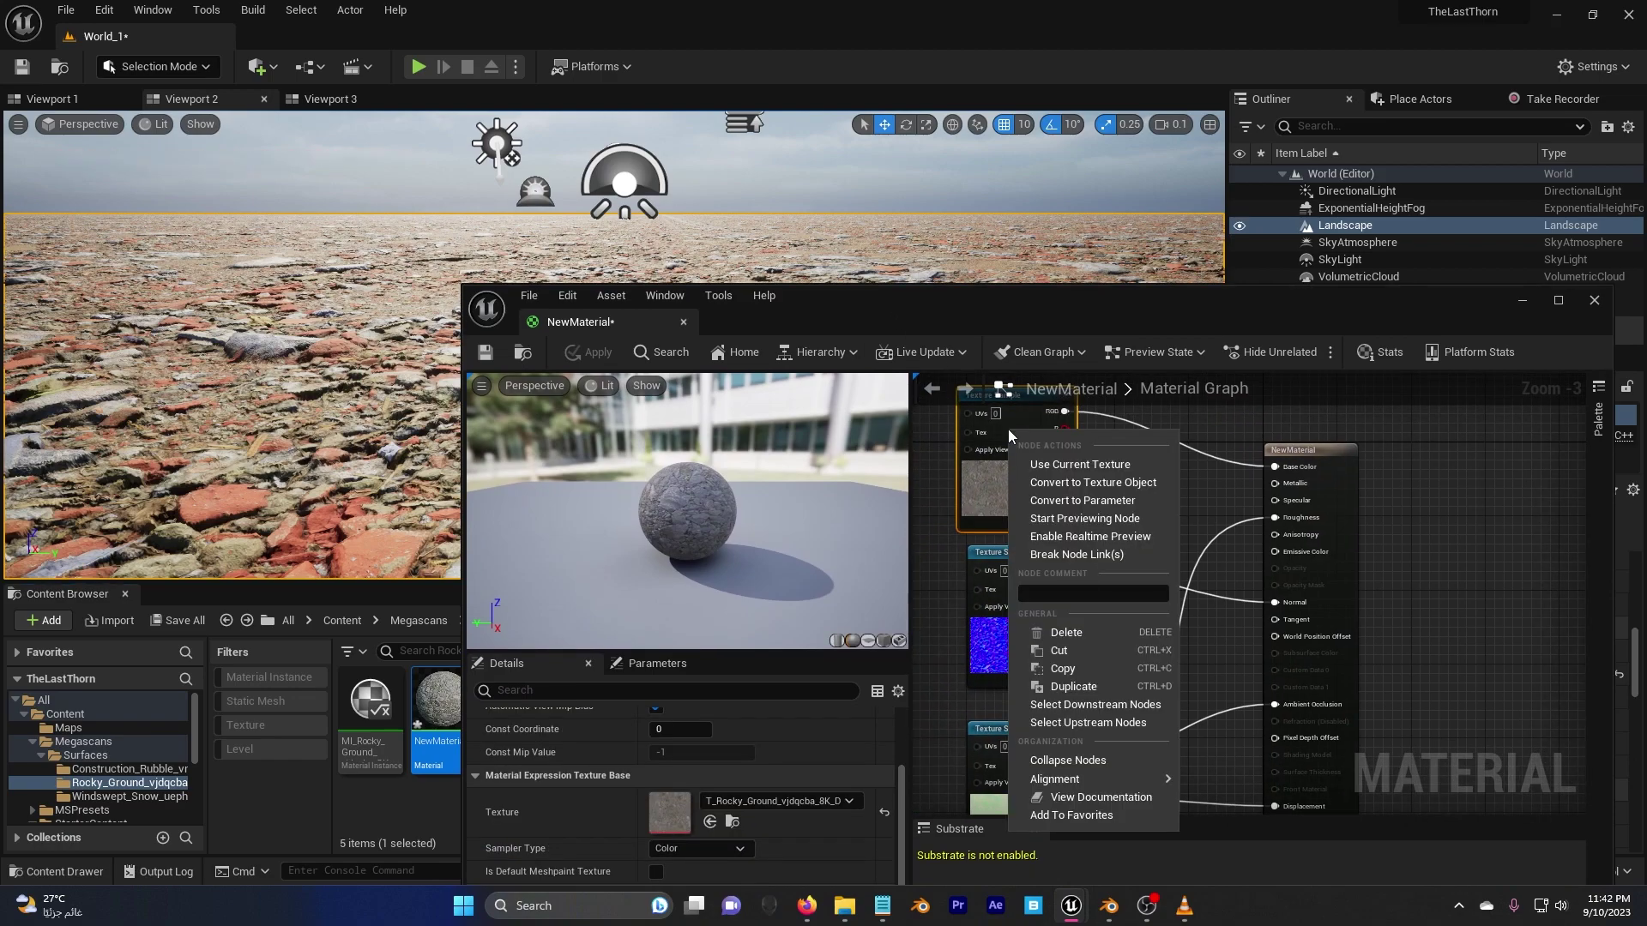
{"action": "left_click", "coordinate": [1095, 505]}
{"action": "right_click_drag", "start_coordinate": [1079, 439], "coordinate": [1108, 492]}
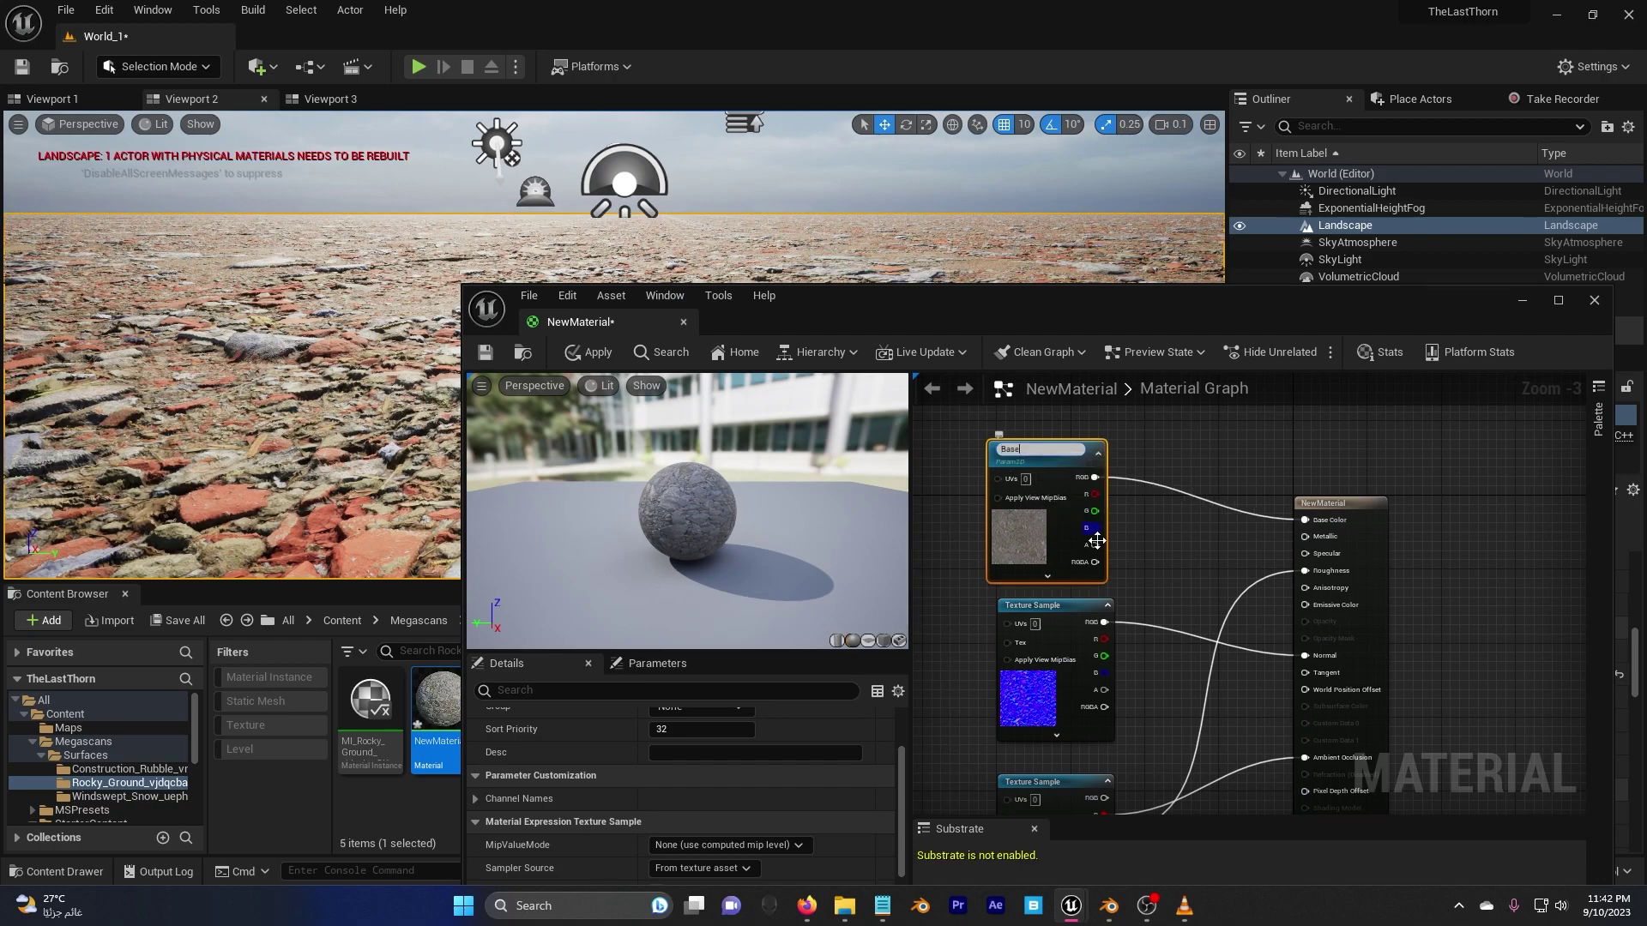
{"action": "left_click", "coordinate": [1146, 567]}
{"action": "right_click_drag", "start_coordinate": [1146, 568], "coordinate": [1120, 480]}
{"action": "right_click", "coordinate": [1036, 533]}
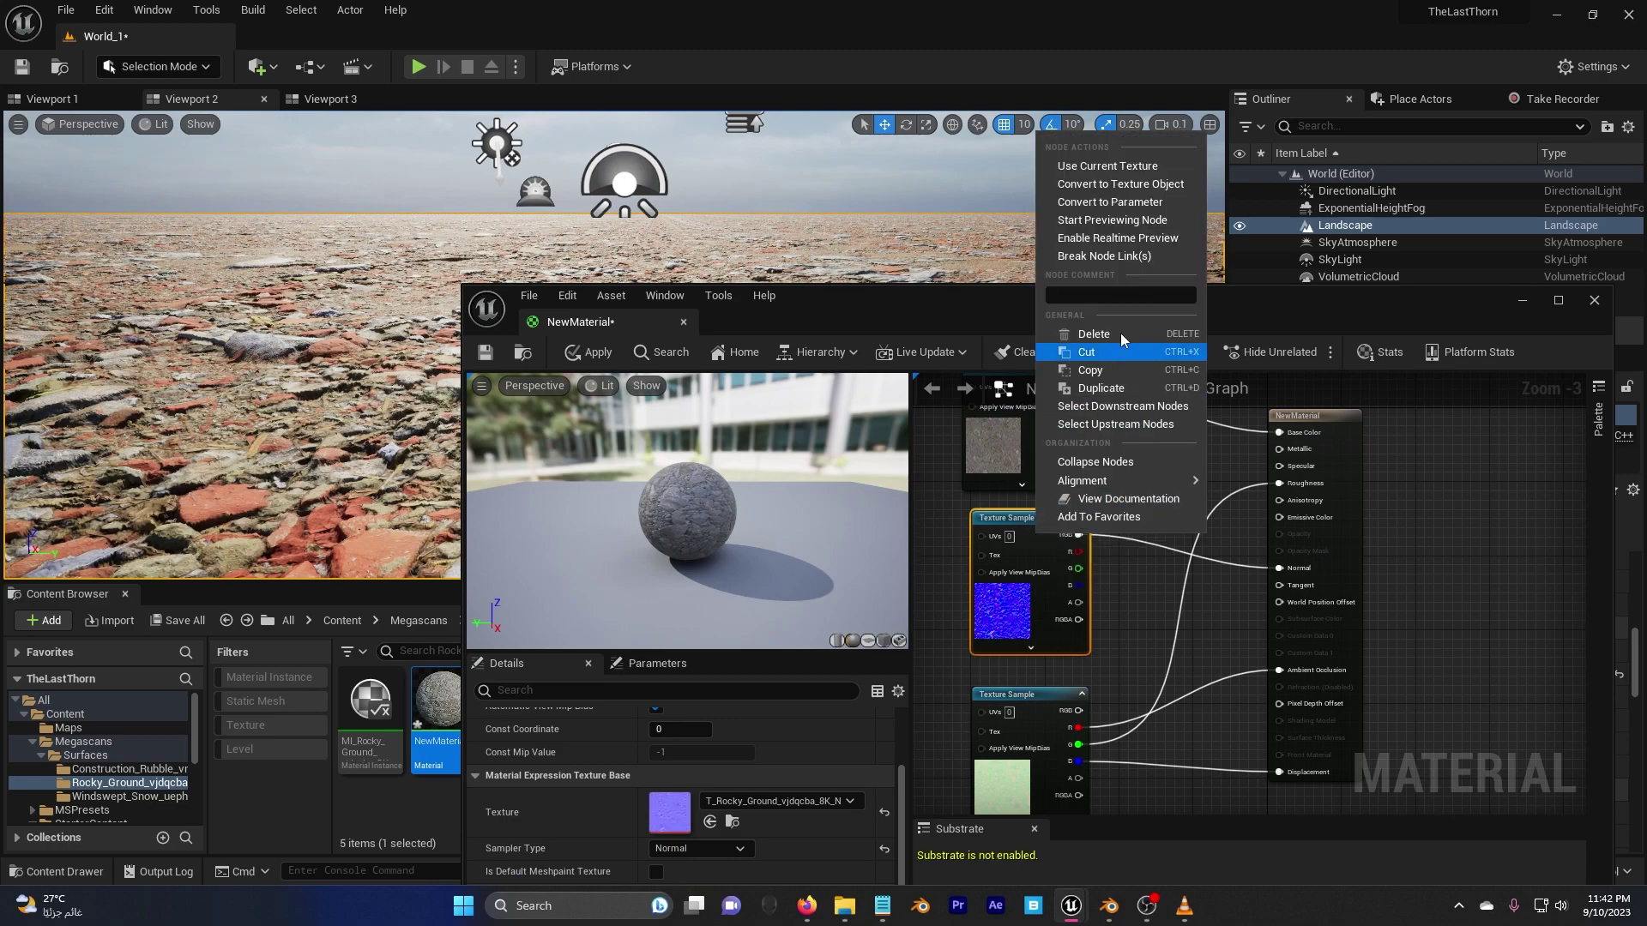
{"action": "left_click", "coordinate": [1100, 202]}
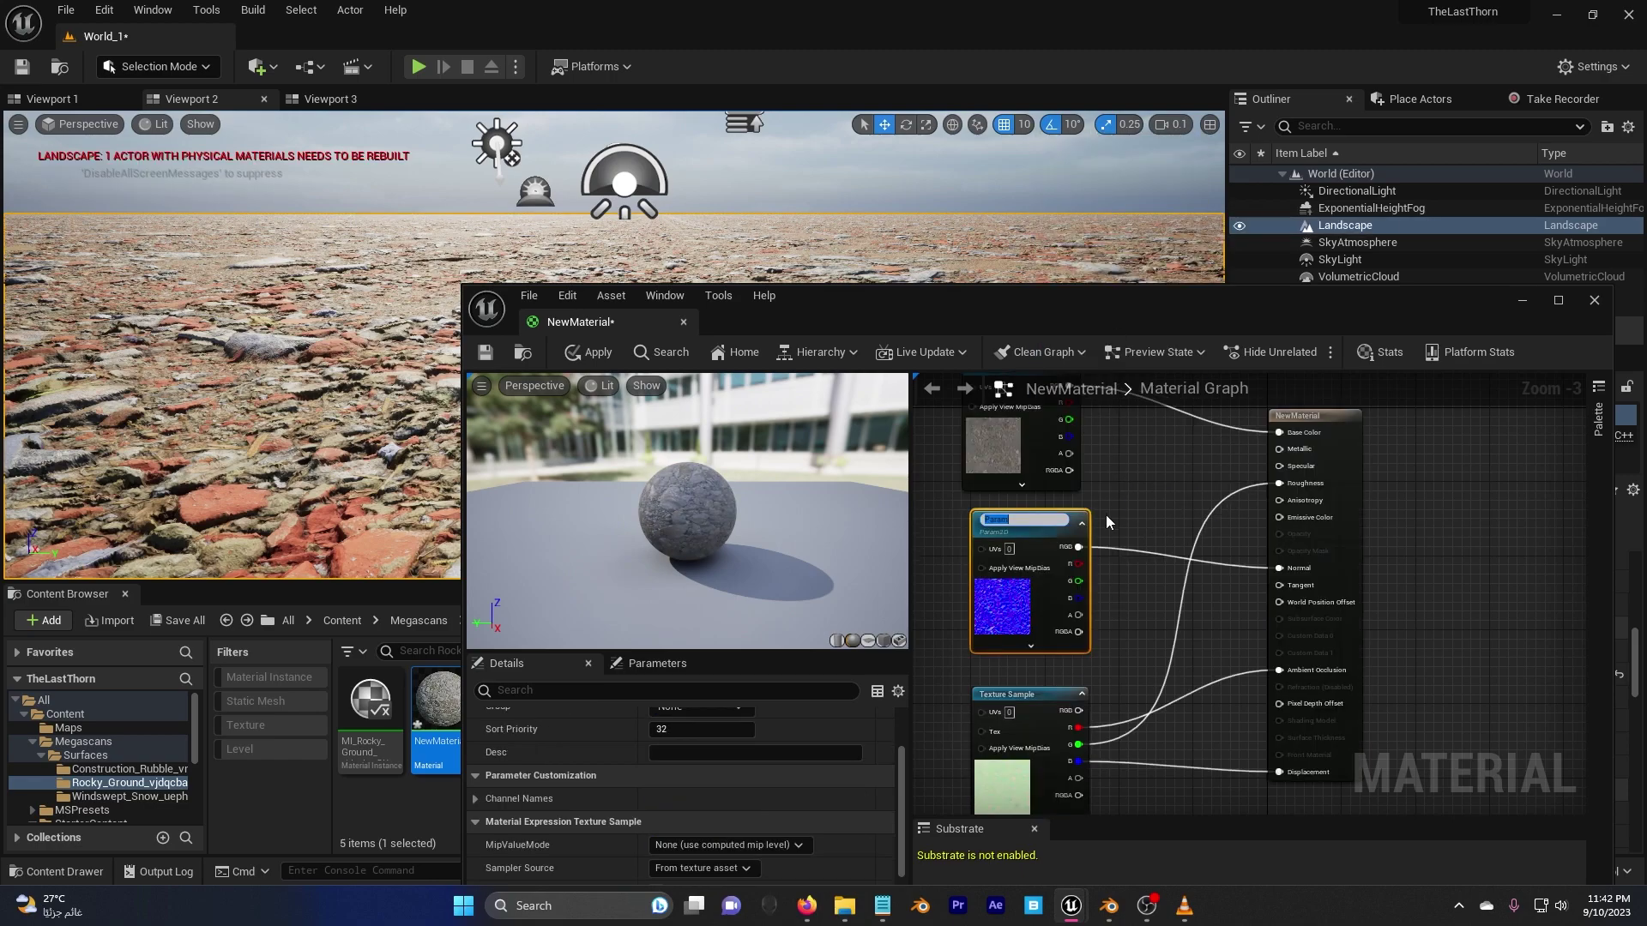
{"action": "type", "text": "Normal"}
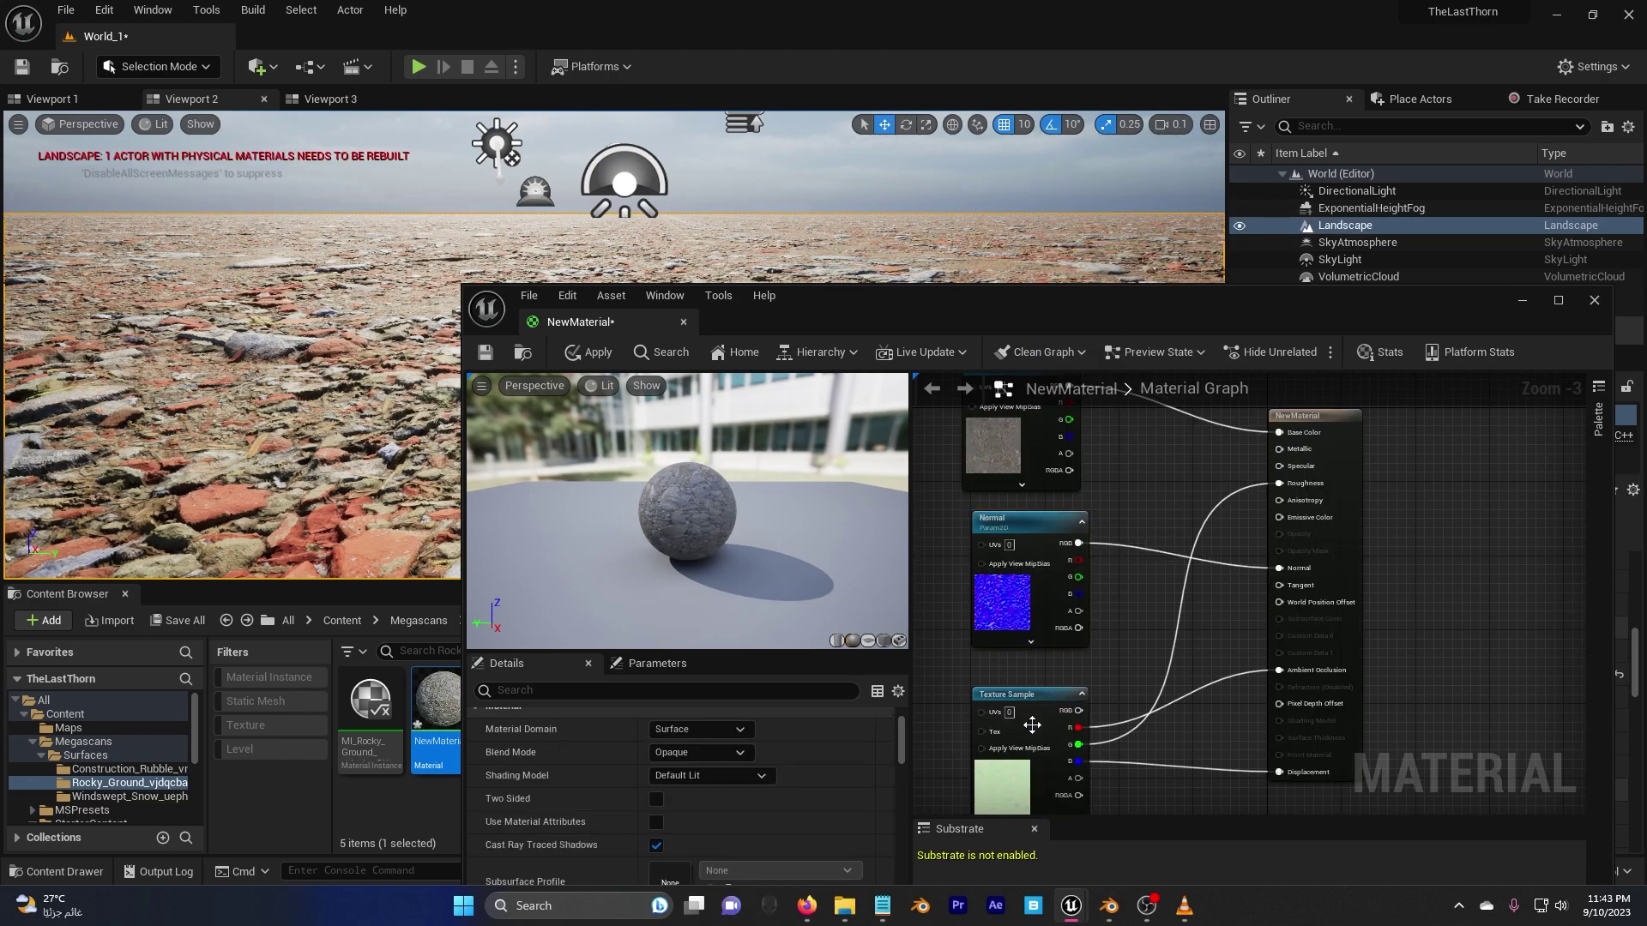
Convert the remaining texture sample to a parameter named Displacement, then apply the material changes and close the material editor
{"action": "right_click", "coordinate": [1037, 708]}
{"action": "left_click", "coordinate": [1103, 376]}
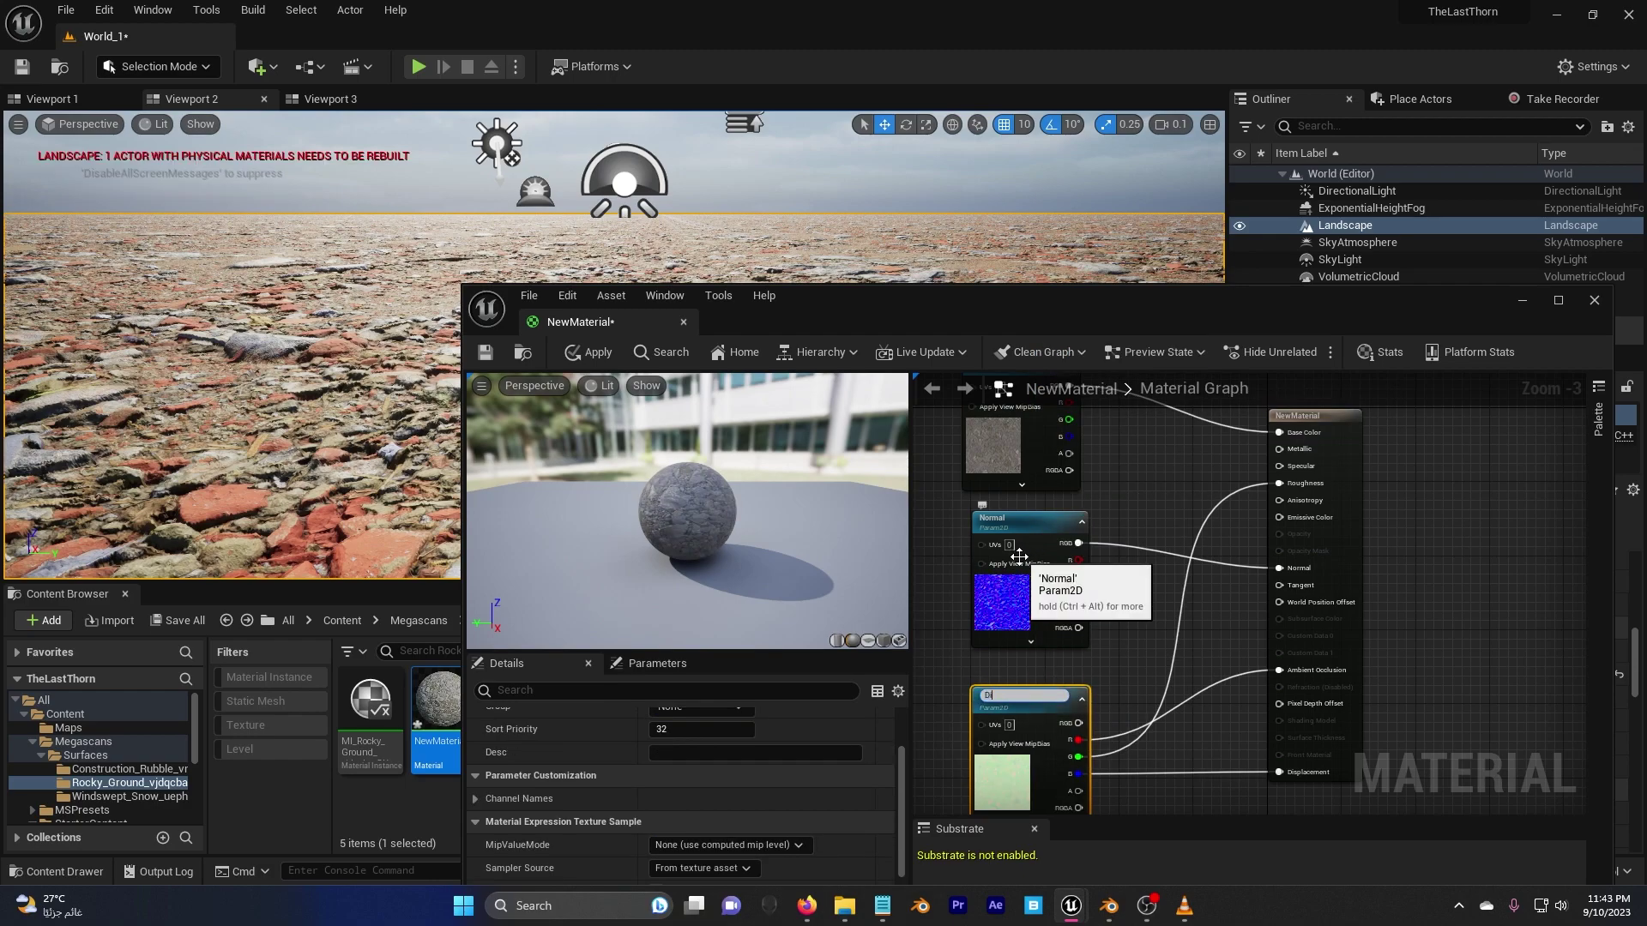
{"action": "type", "text": "Dis"}
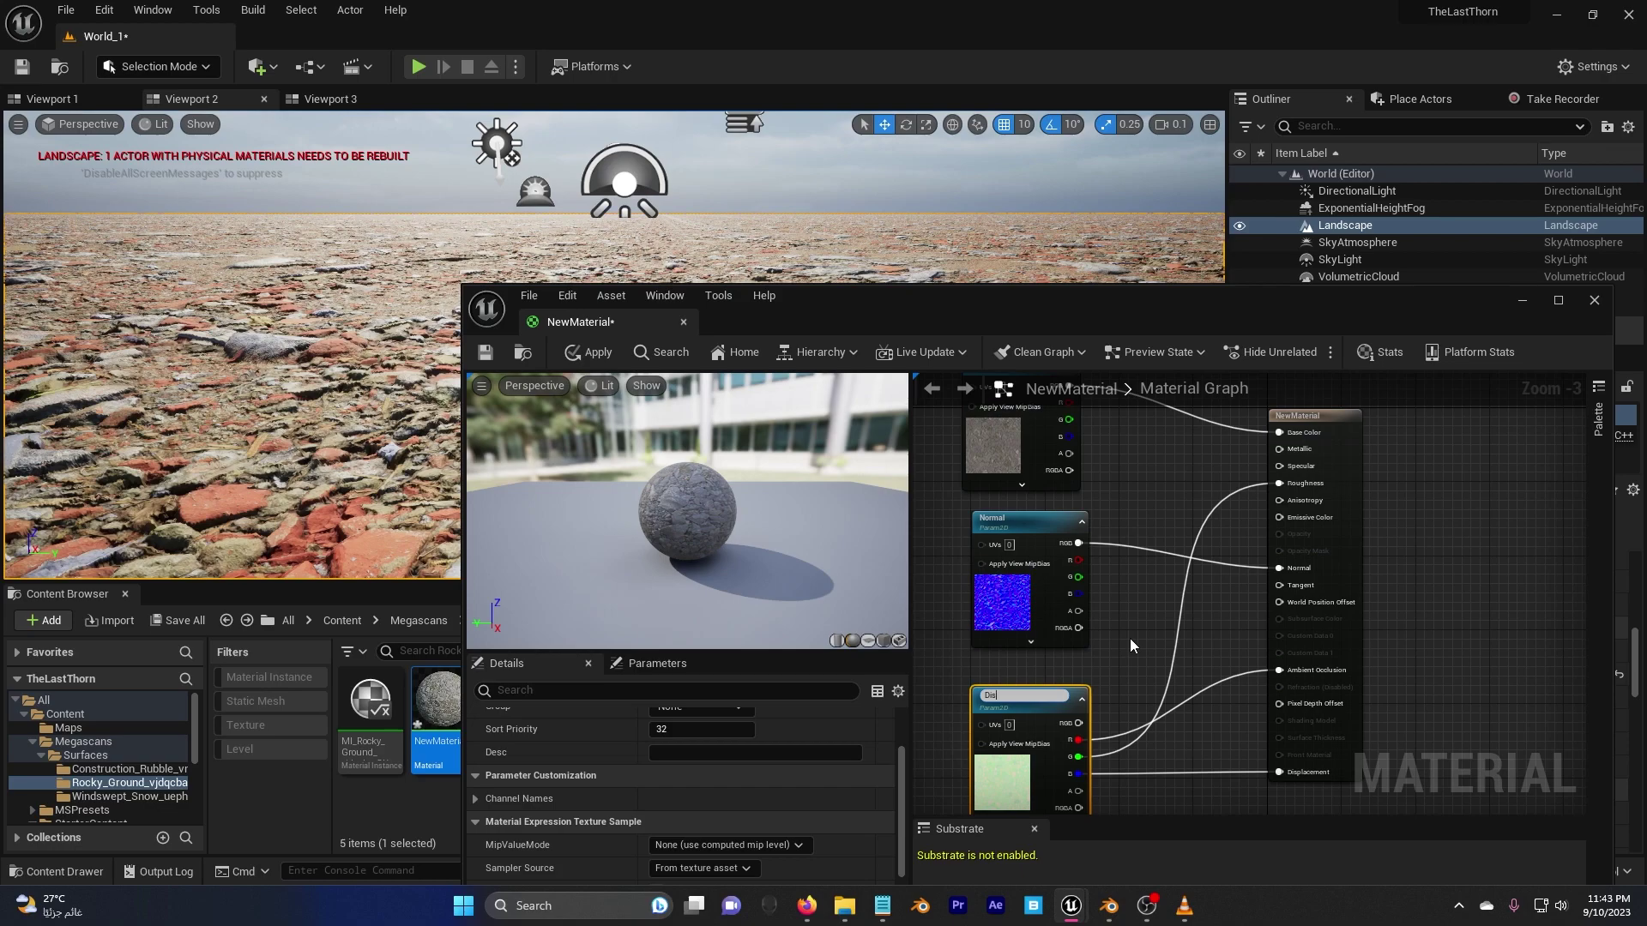
{"action": "type", "text": "placement"}
{"action": "left_click", "coordinate": [1130, 638]}
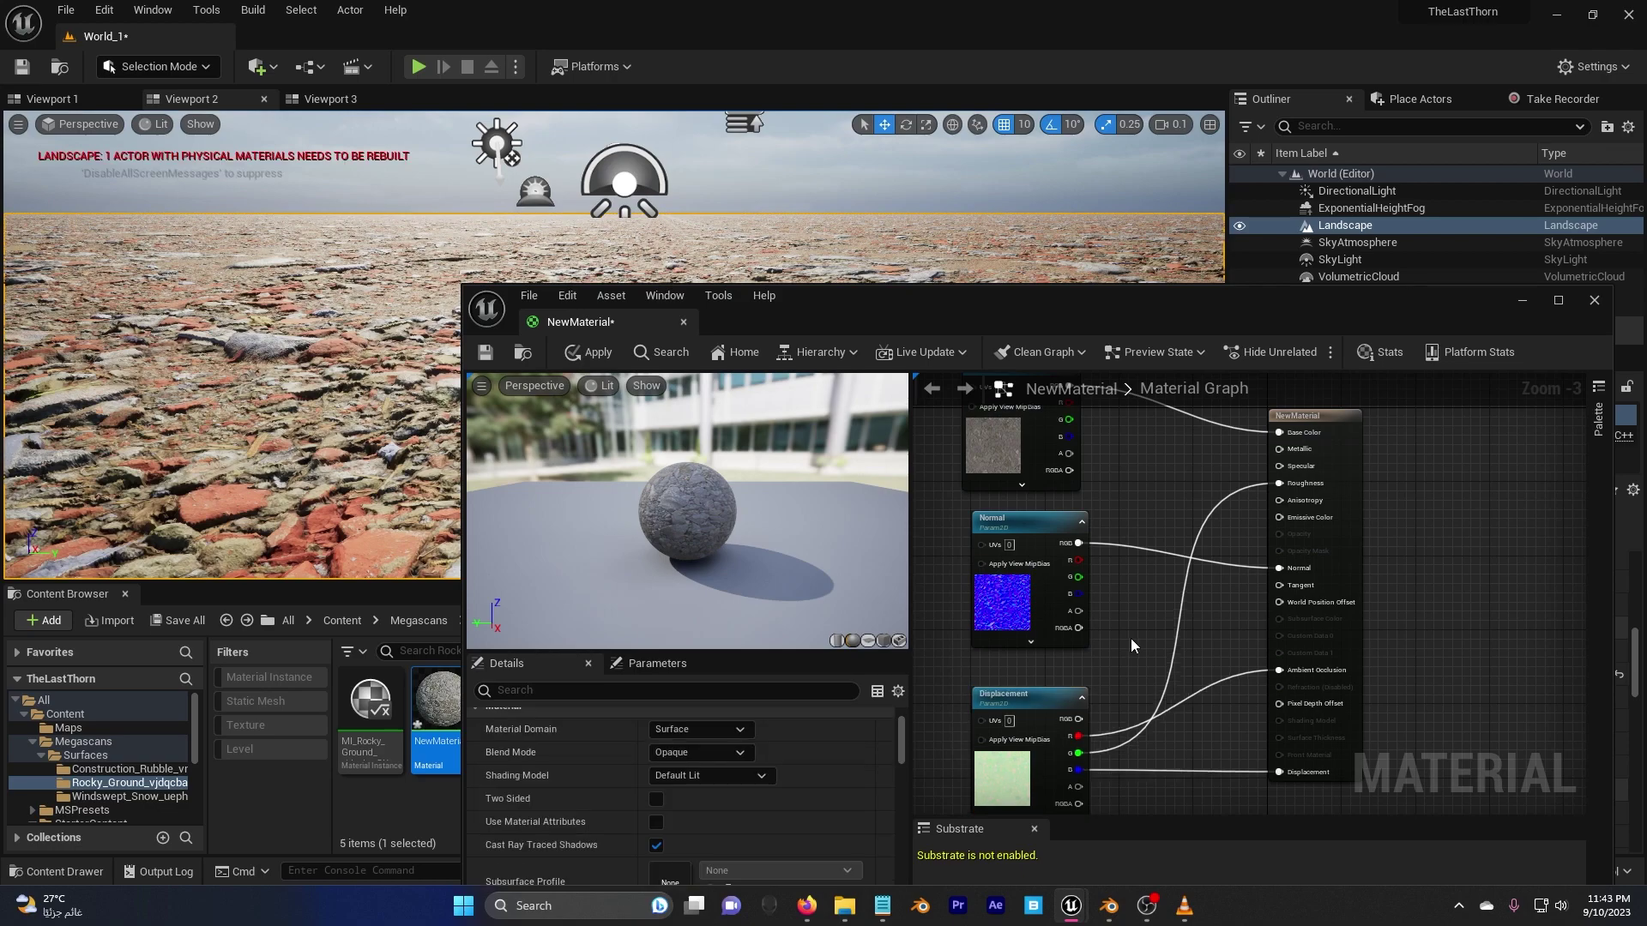
{"action": "mouse_move", "coordinate": [1131, 638]}
{"action": "right_mouse_down"}
{"action": "mouse_move", "coordinate": [1075, 592]}
{"action": "mouse_move", "coordinate": [1122, 623]}
{"action": "right_mouse_up"}
{"action": "left_click", "coordinate": [612, 356]}
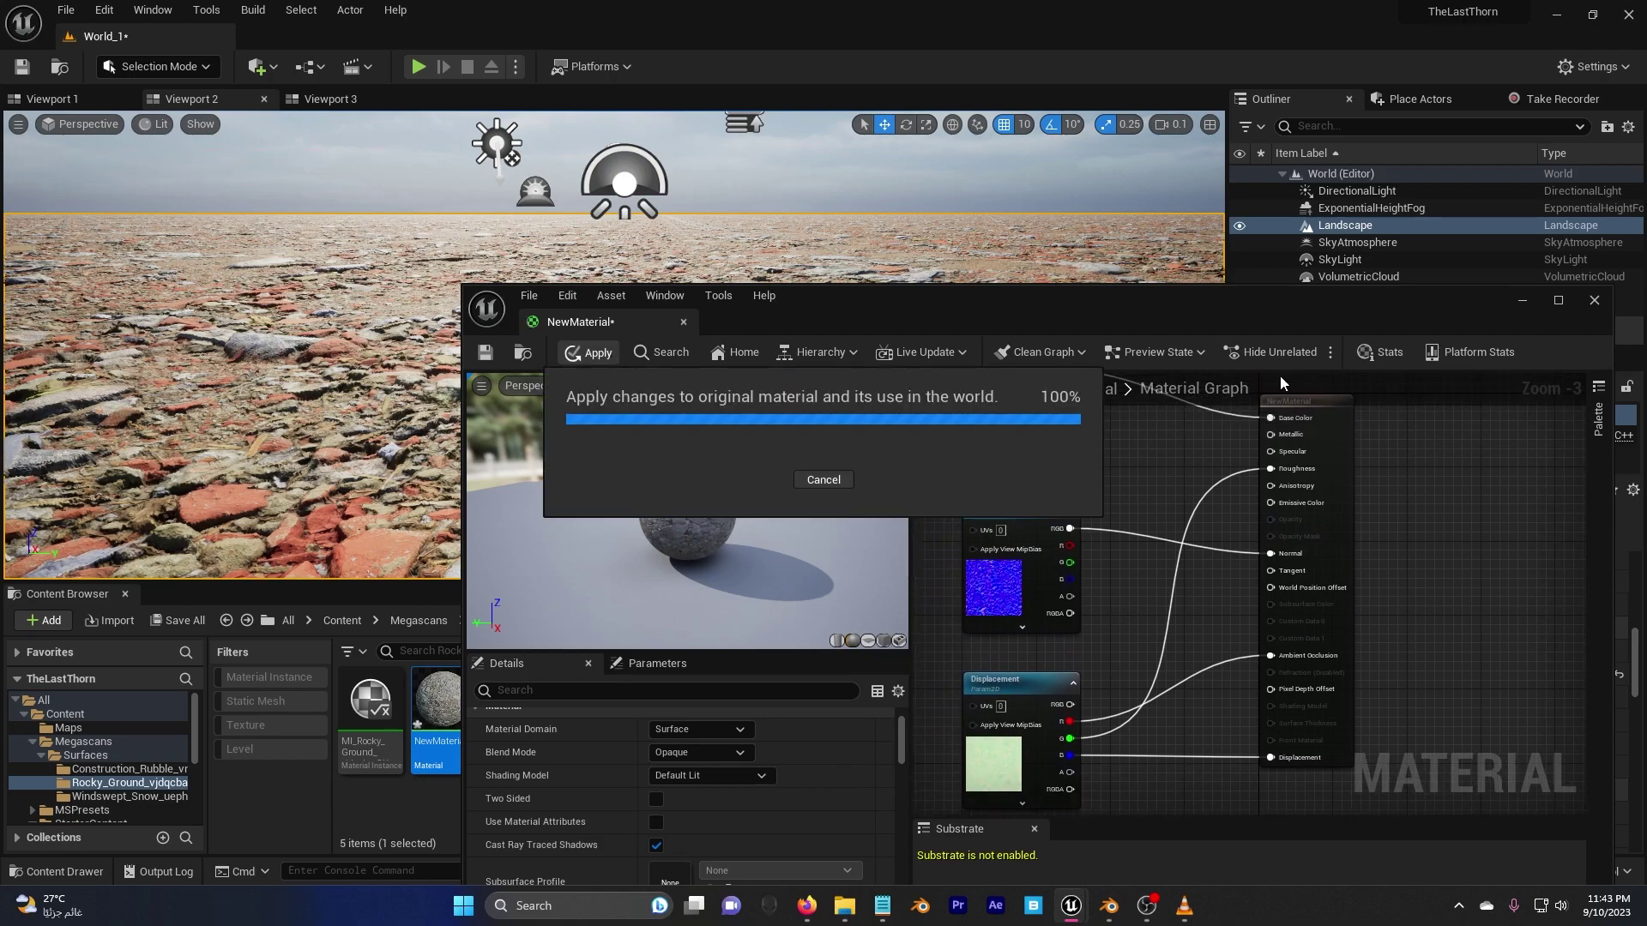
{"action": "left_click", "coordinate": [1595, 300]}
Create a material instance of NewMaterial and assign it as the landscape material
{"action": "right_click", "coordinate": [457, 698]}
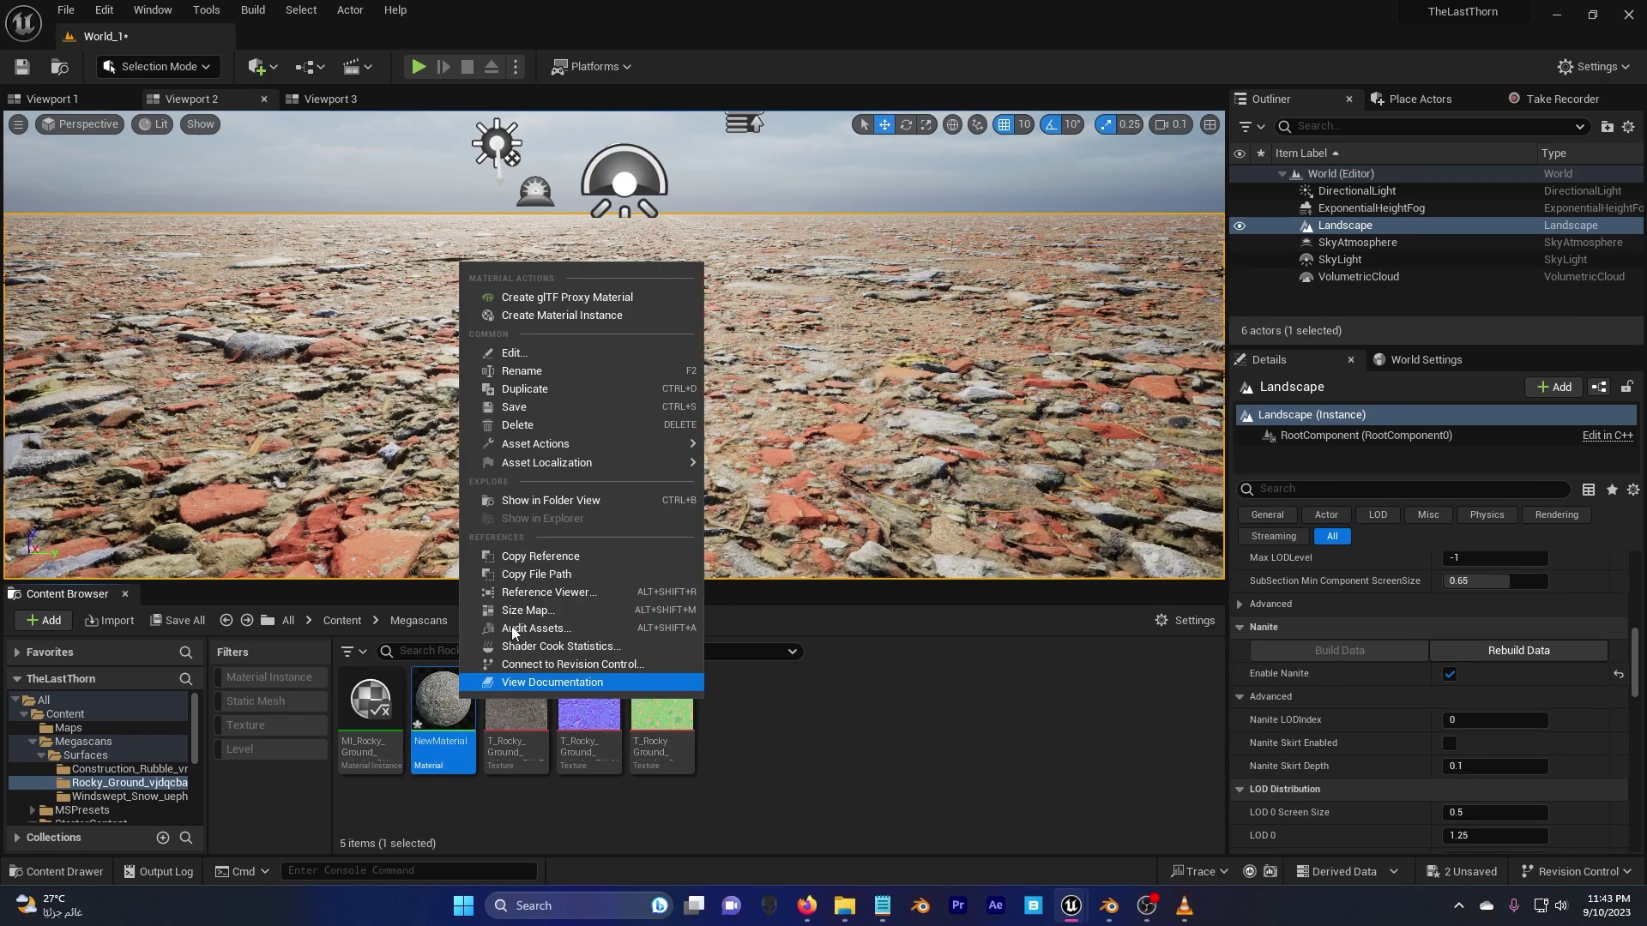
{"action": "left_click", "coordinate": [590, 315]}
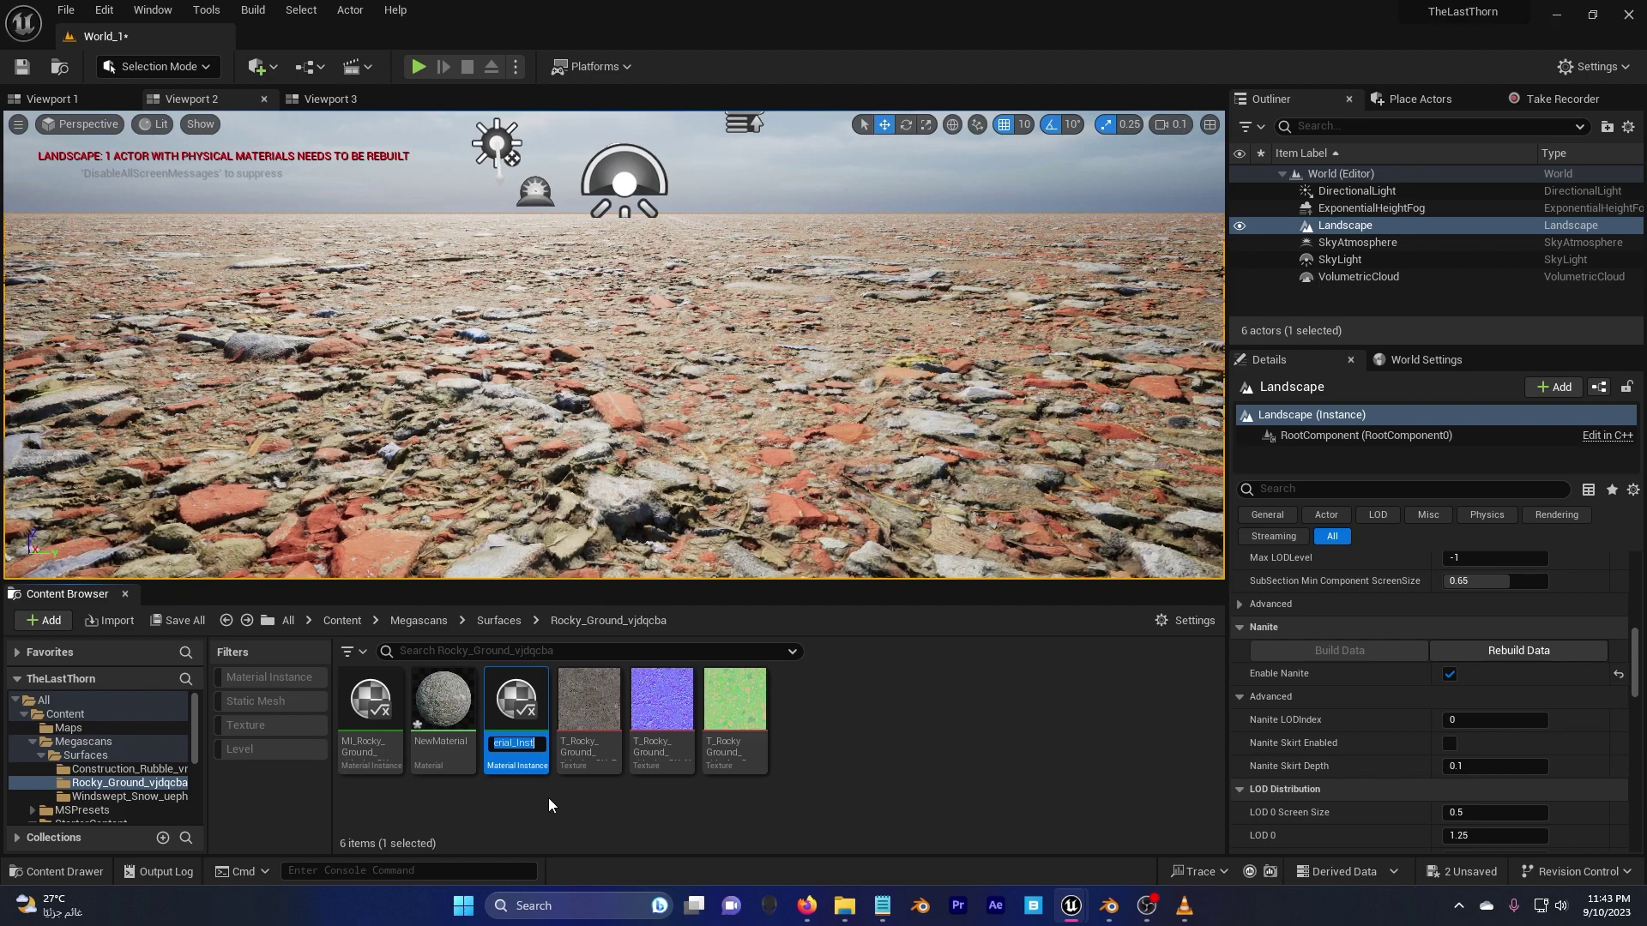
{"action": "scroll", "coordinate": [1398, 698], "scroll_direction": "up", "scroll_amount": 6}
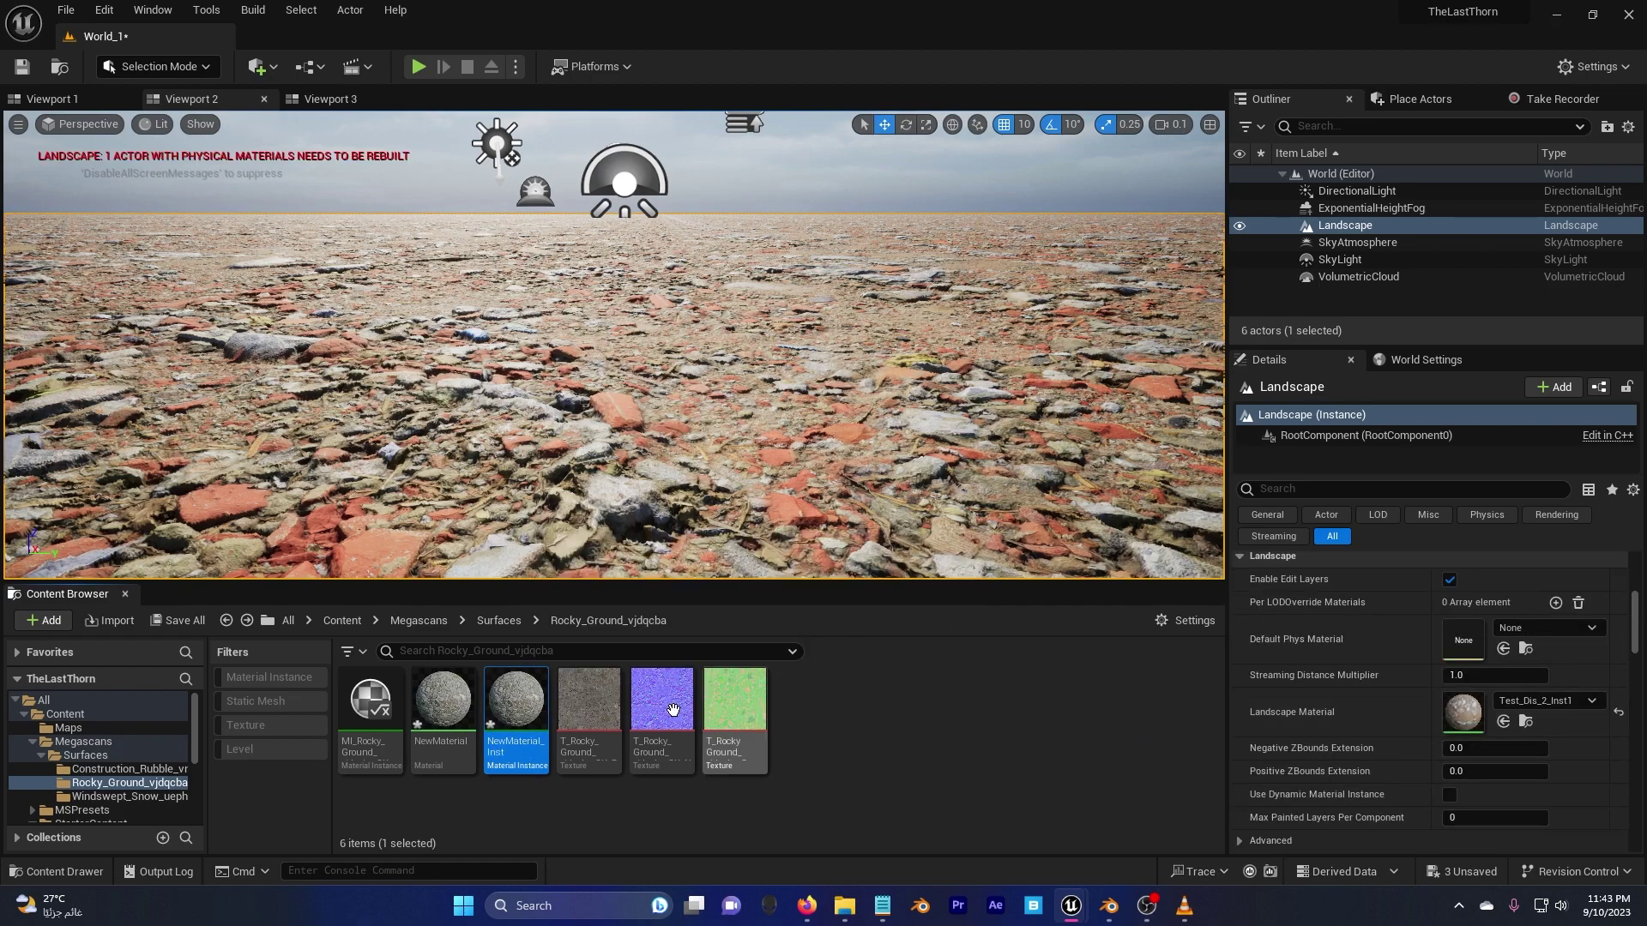
{"action": "left_click_drag", "start_coordinate": [862, 773], "coordinate": [1468, 713]}
Rebuild the landscape's Nanite data and inspect the displaced rocky ground
{"action": "left_click_drag", "start_coordinate": [1357, 752], "coordinate": [1357, 695]}
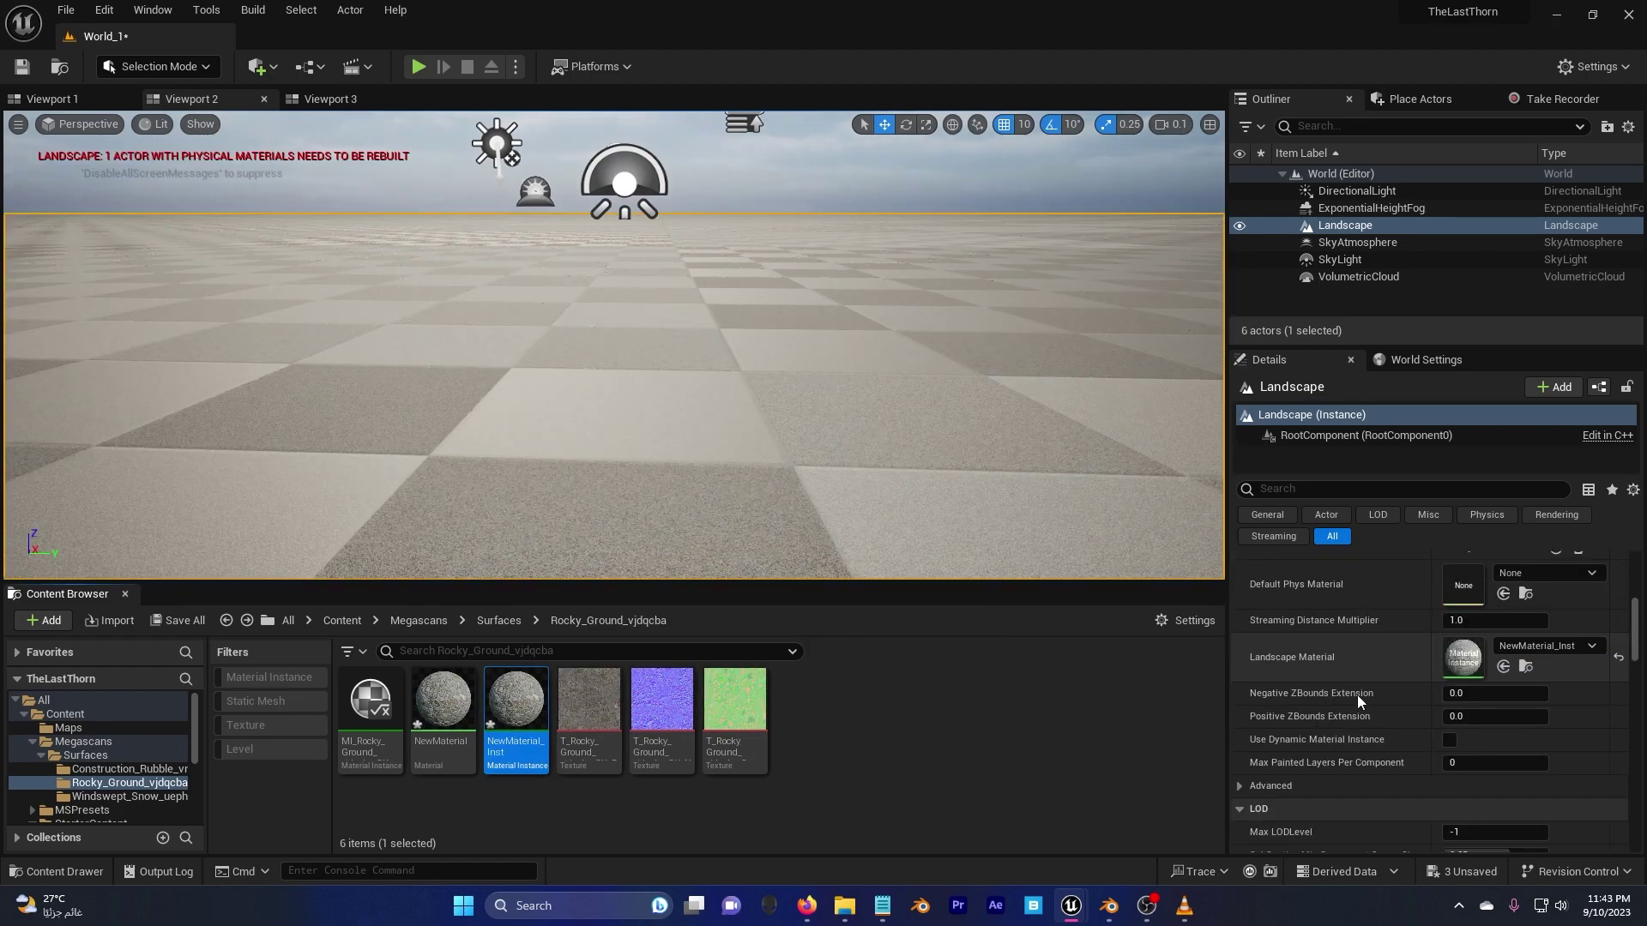
{"action": "scroll", "coordinate": [1357, 691], "scroll_direction": "down", "scroll_amount": 5}
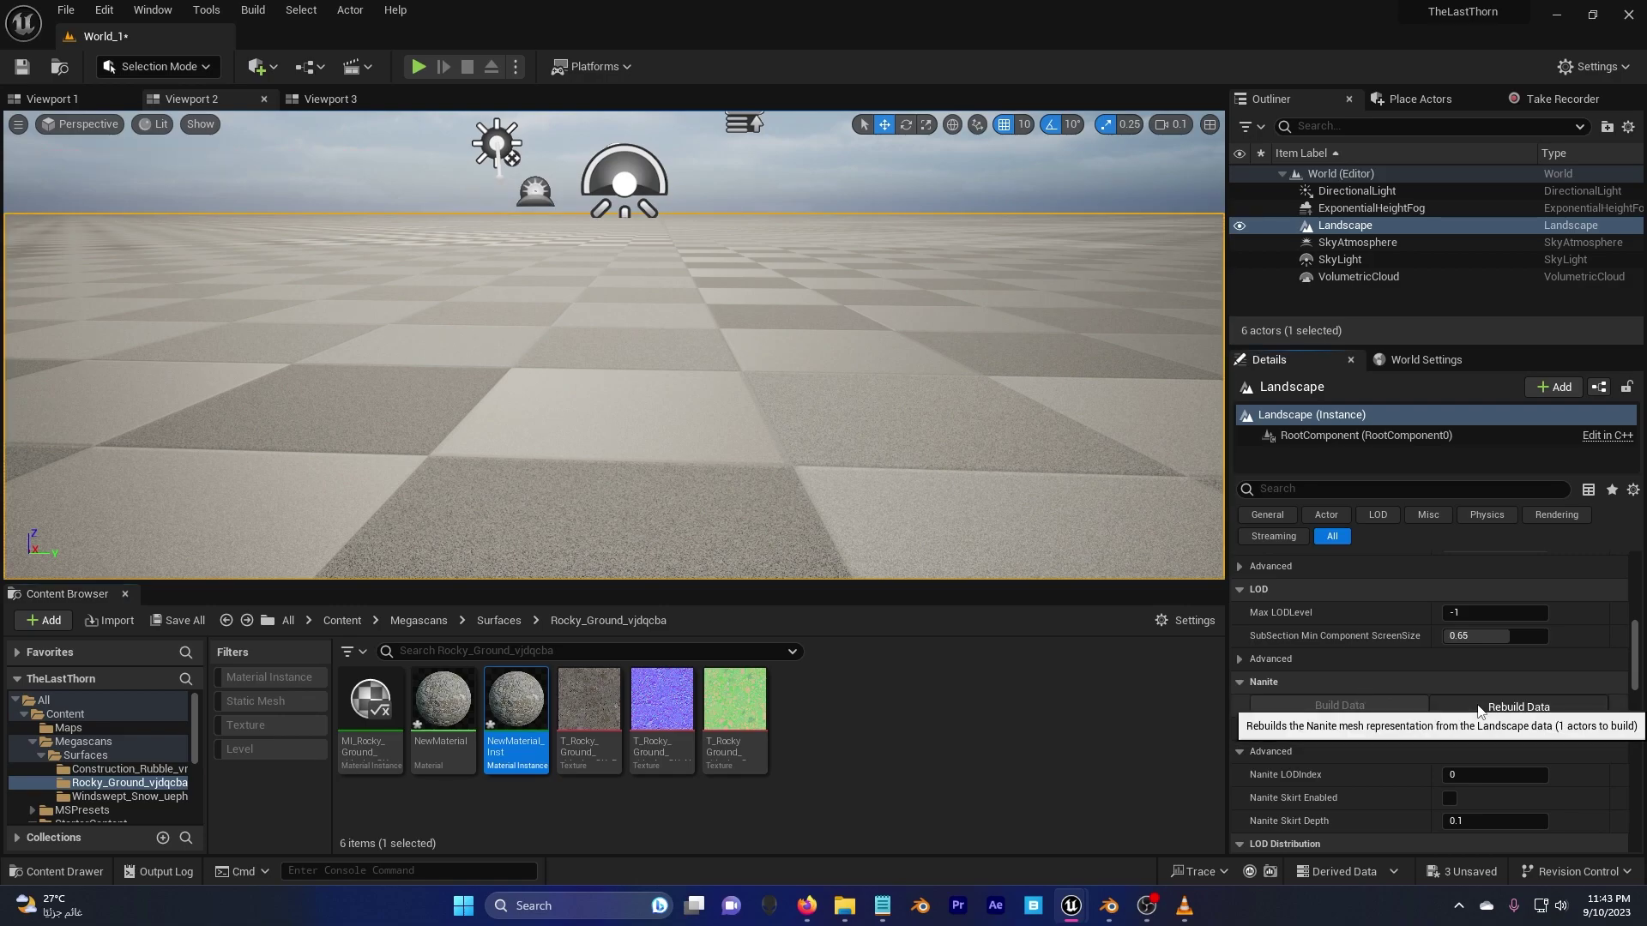
{"action": "left_click", "coordinate": [1479, 712]}
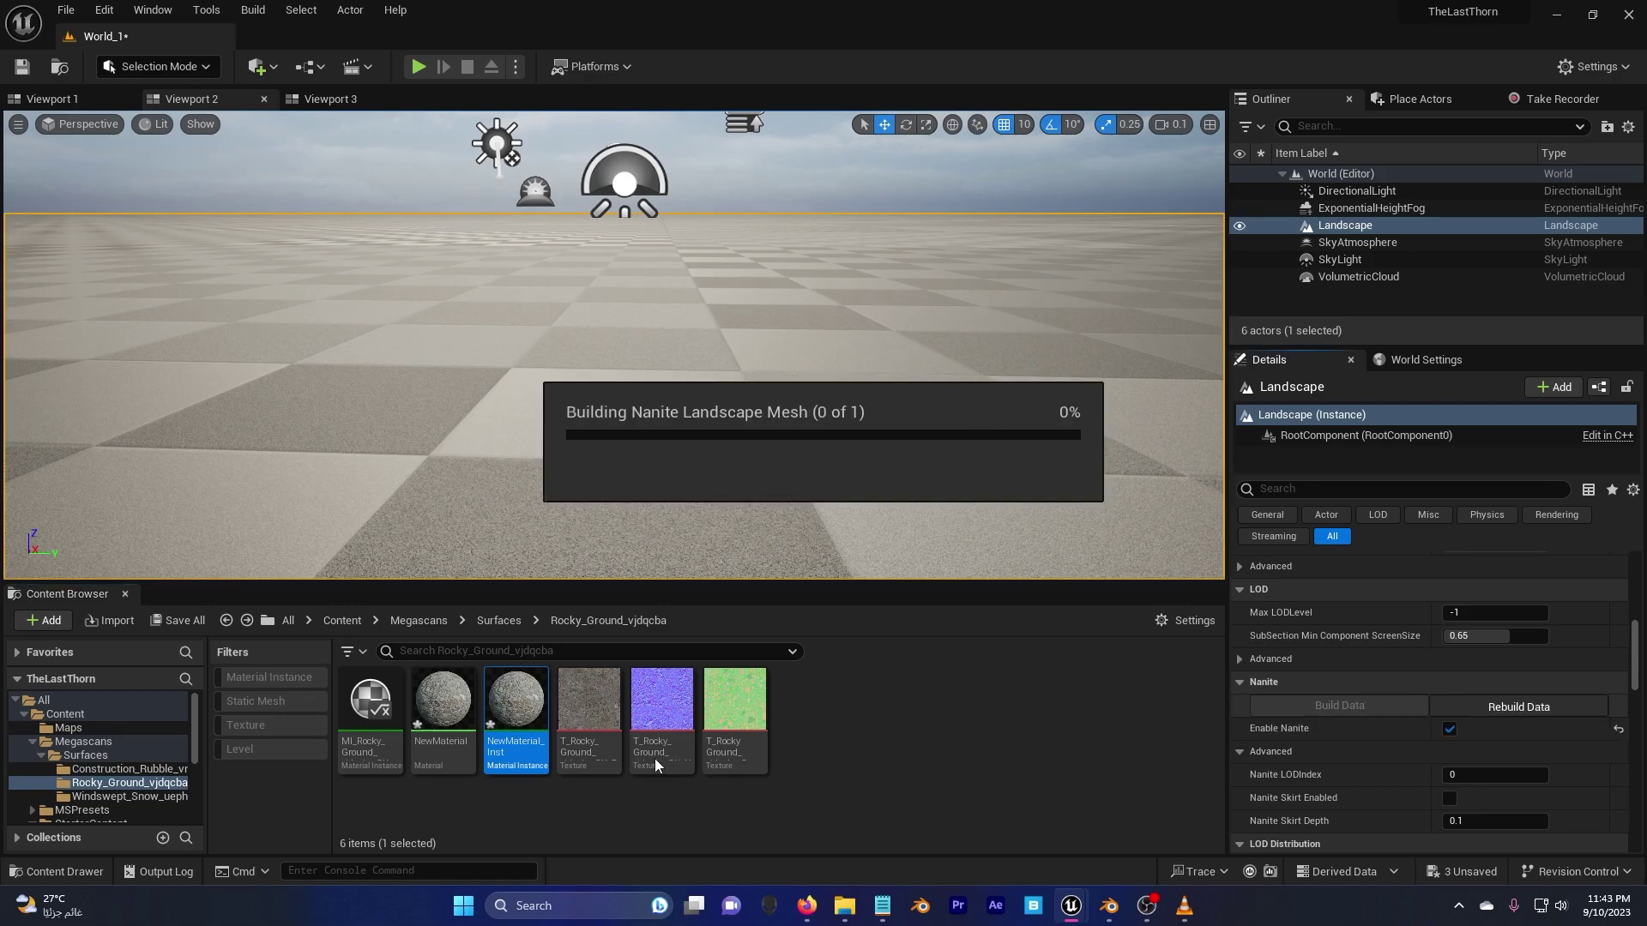
{"action": "mouse_move", "coordinate": [558, 429]}
{"action": "right_mouse_down"}
{"action": "mouse_move", "coordinate": [568, 388]}
{"action": "mouse_move", "coordinate": [441, 404]}
{"action": "mouse_move", "coordinate": [568, 430]}
{"action": "right_mouse_up"}
{"action": "key", "text": "a"}
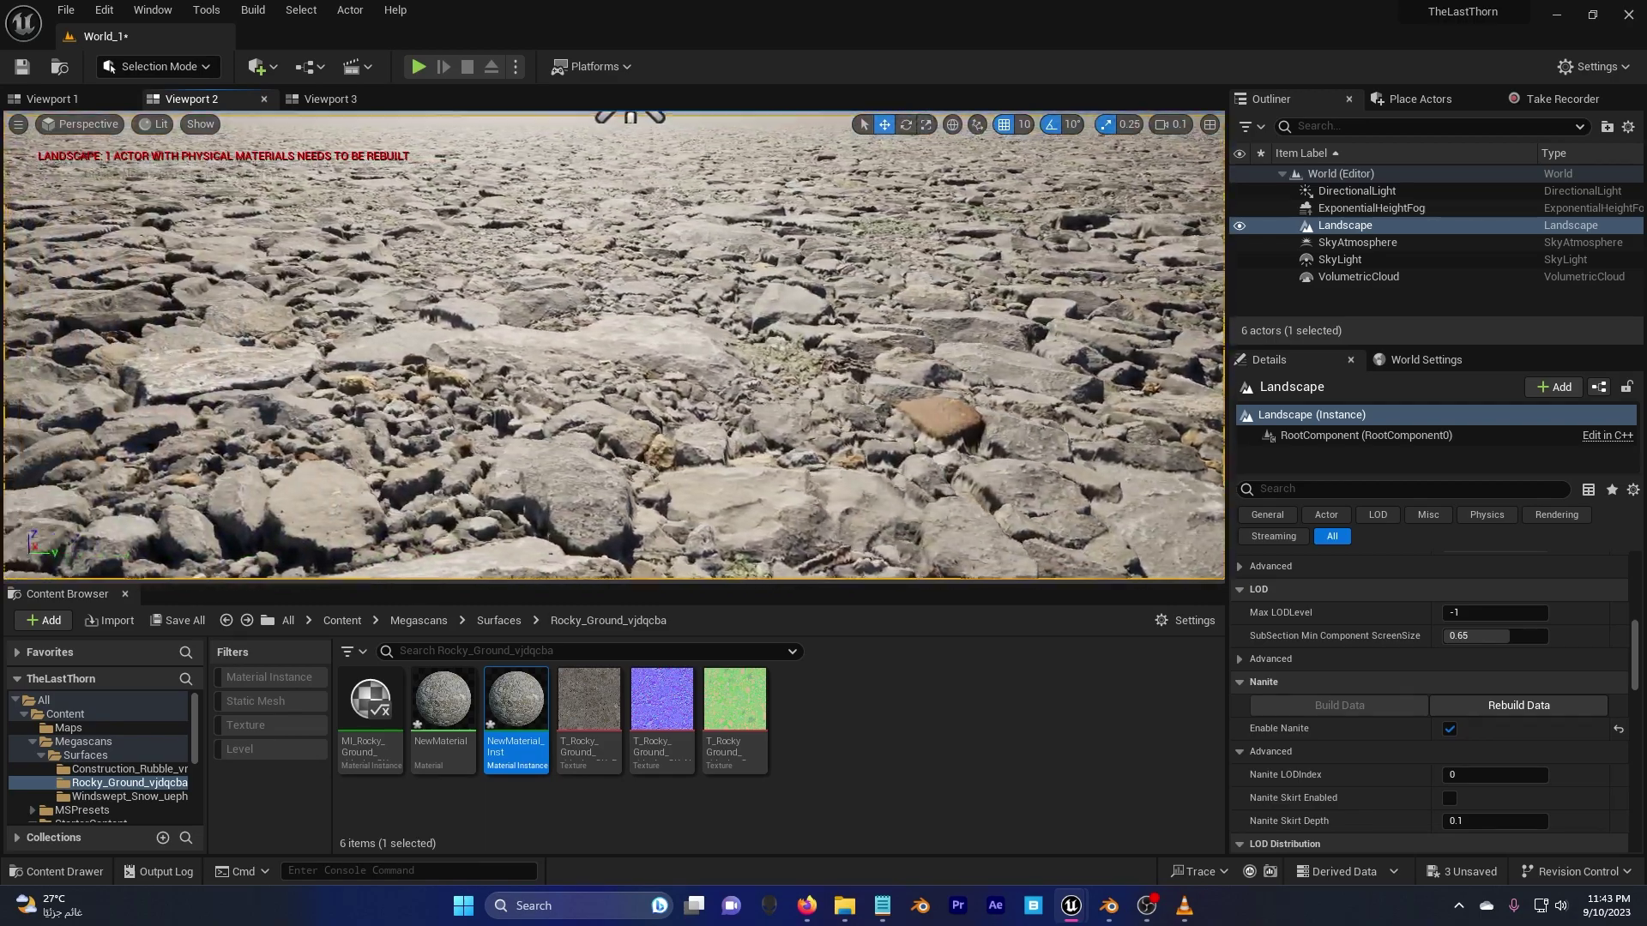
{"action": "right_click_drag", "start_coordinate": [498, 386], "coordinate": [497, 343]}
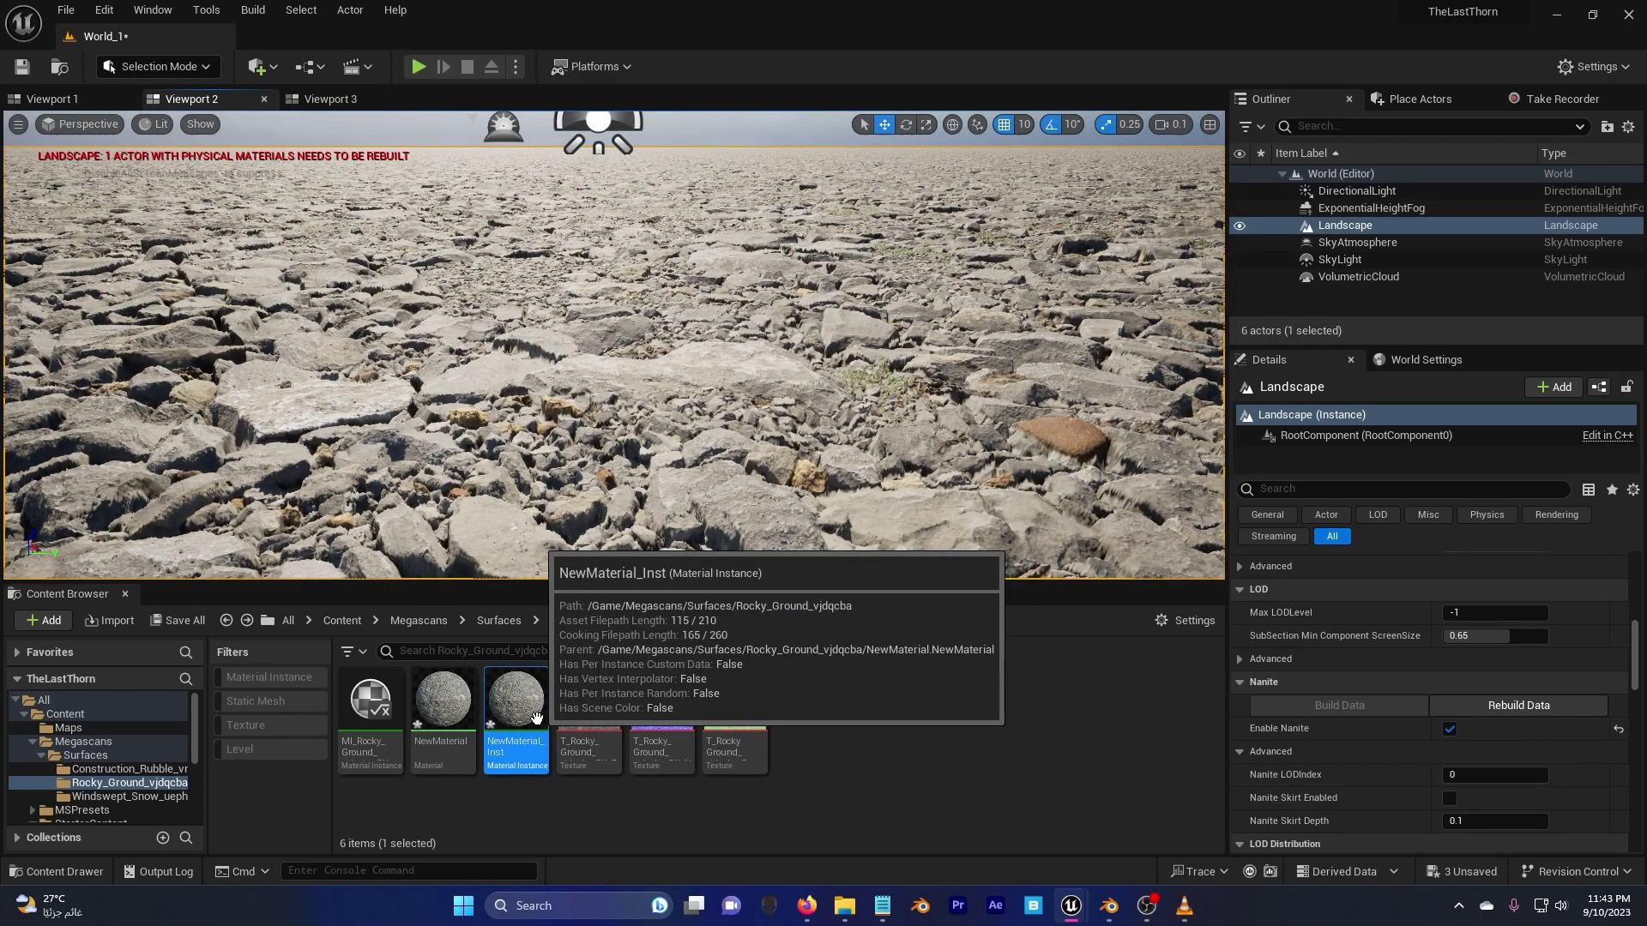
Open NewMaterial_Inst for editing and show the Construction_Rubble surface folder's textures beside it
{"action": "double_click", "coordinate": [537, 719]}
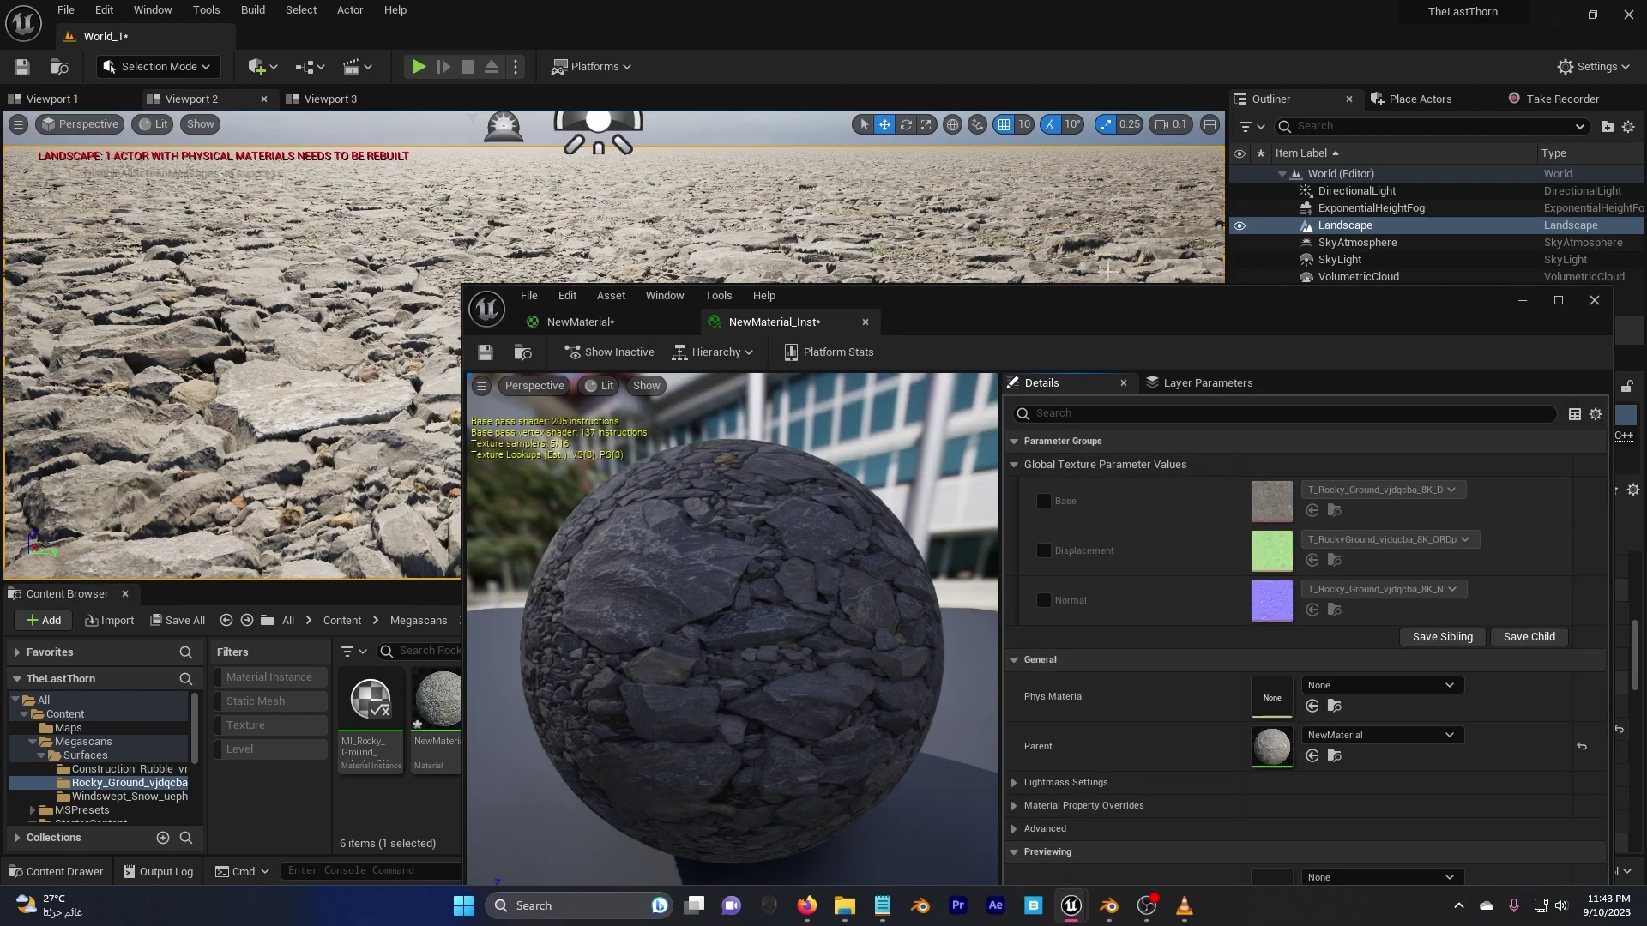
{"action": "left_click_drag", "start_coordinate": [1080, 297], "coordinate": [1307, 196]}
{"action": "left_click", "coordinate": [419, 621]}
{"action": "double_click", "coordinate": [374, 717]}
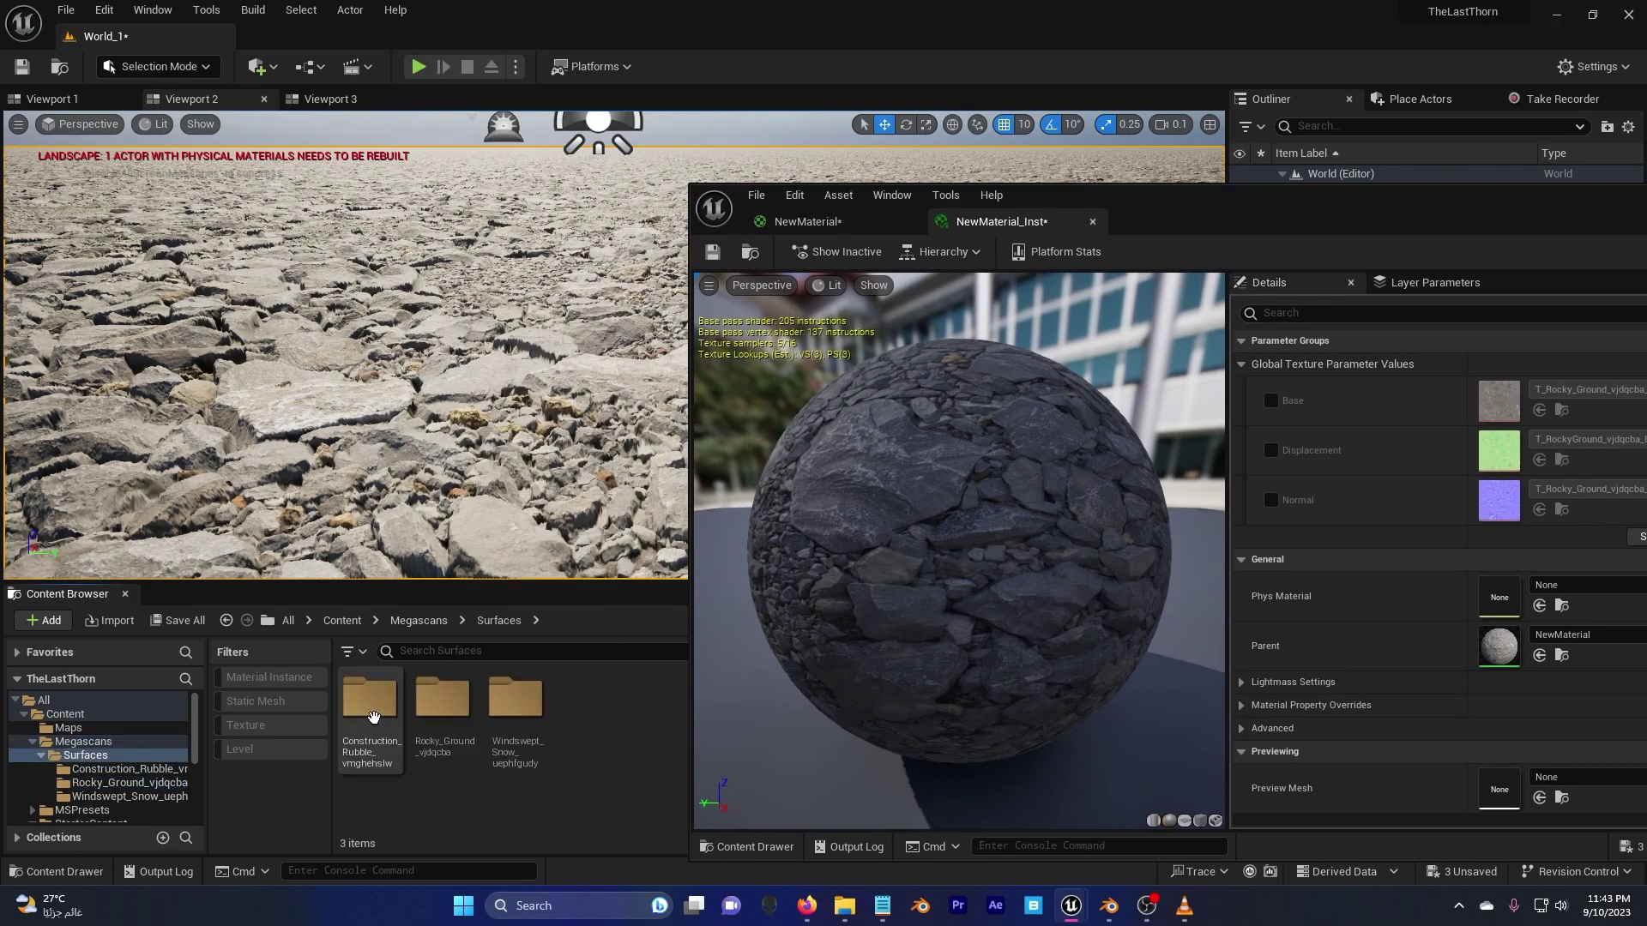
{"action": "double_click", "coordinate": [370, 723]}
{"action": "mouse_move", "coordinate": [443, 712]}
{"action": "left_mouse_down"}
{"action": "mouse_move", "coordinate": [1059, 656]}
{"action": "mouse_move", "coordinate": [598, 723]}
{"action": "mouse_move", "coordinate": [422, 727]}
{"action": "left_mouse_up"}
Enable the Base, Displacement and Normal texture overrides in NewMaterial_Inst
{"action": "left_click", "coordinate": [1272, 400]}
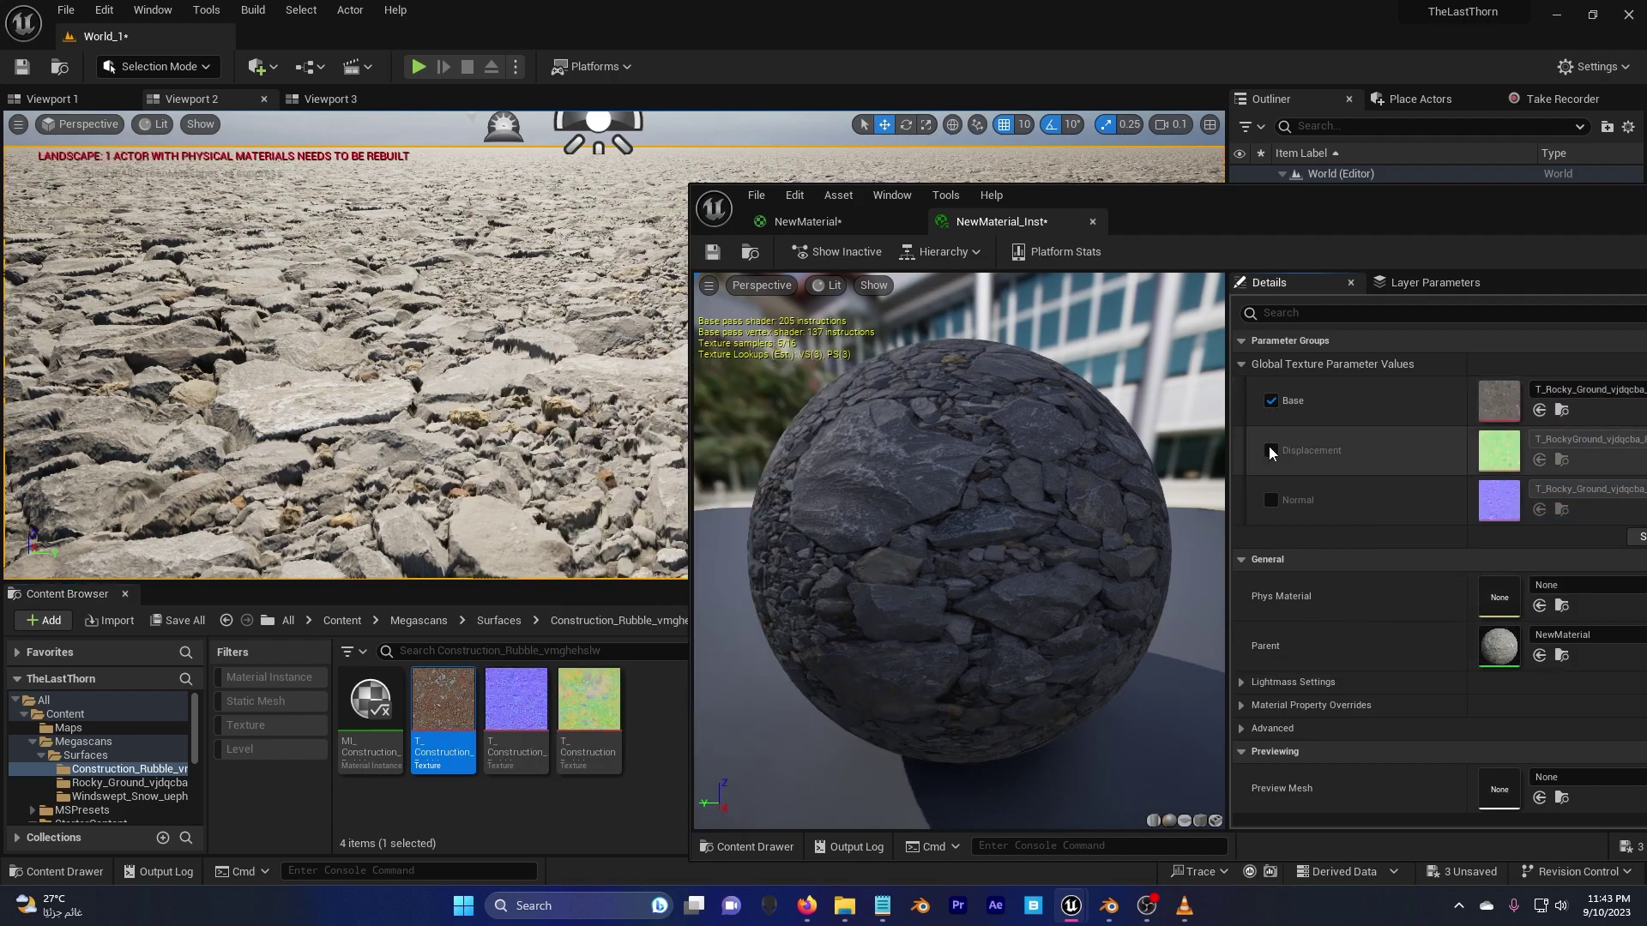
{"action": "left_click", "coordinate": [1272, 450]}
{"action": "left_click", "coordinate": [1272, 500]}
{"action": "left_click_drag", "start_coordinate": [1289, 234], "coordinate": [1167, 219]}
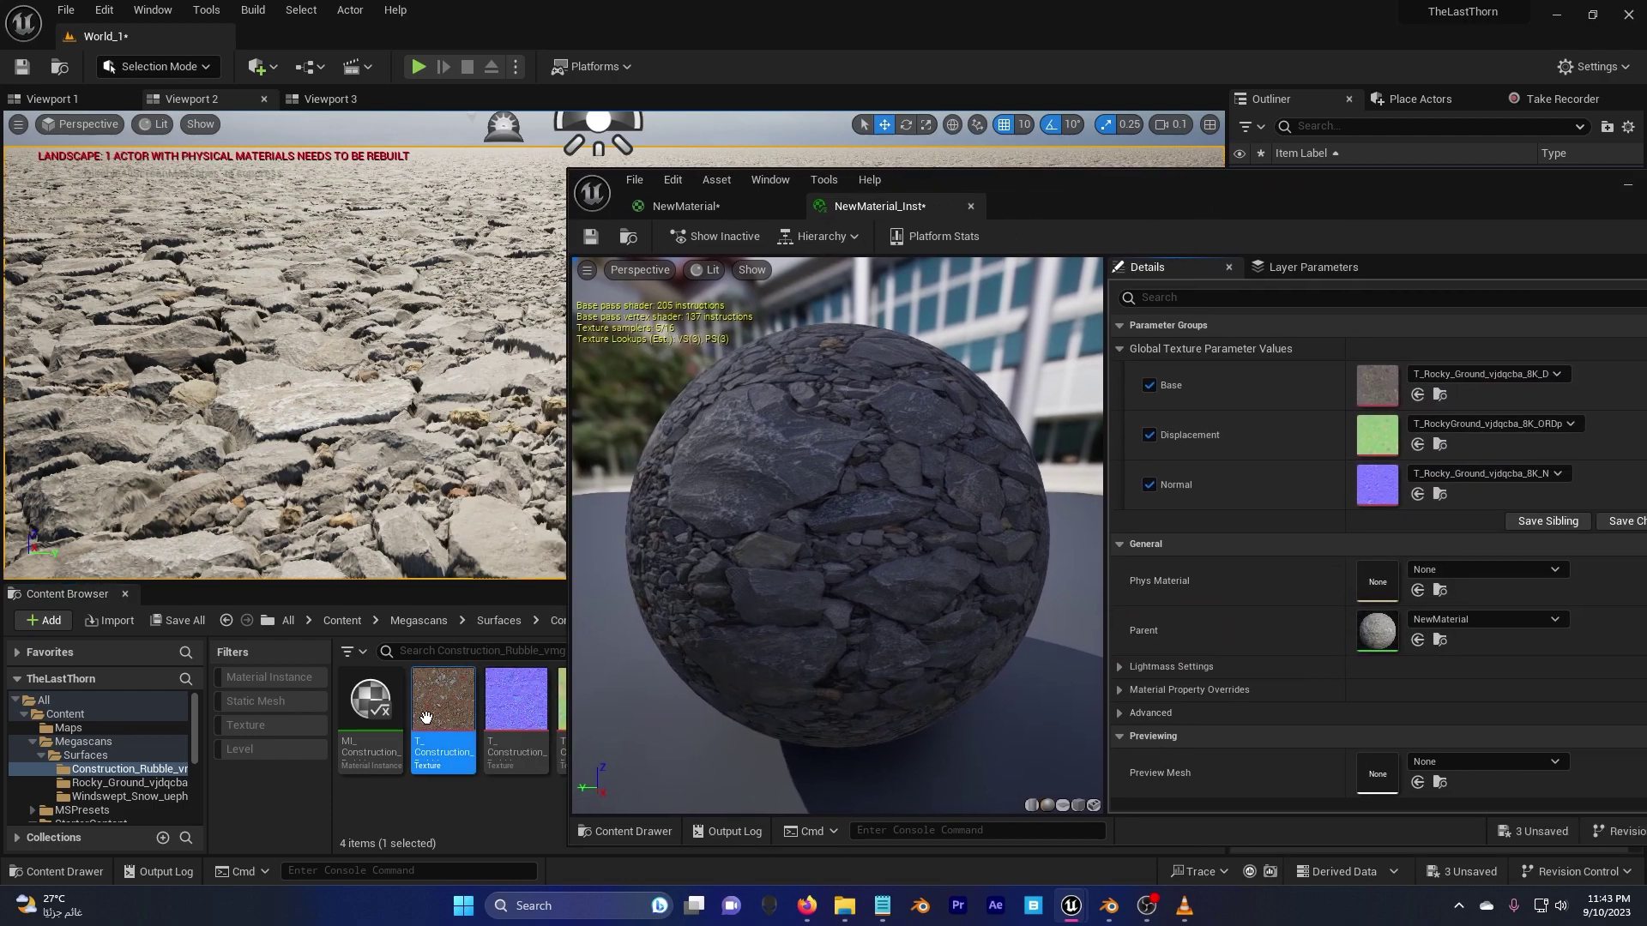
Assign the Construction_Rubble D, N and ORDp textures to the instance's Base, Normal and Displacement parameters, then minimize its editor
{"action": "left_click_drag", "start_coordinate": [425, 717], "coordinate": [1377, 388]}
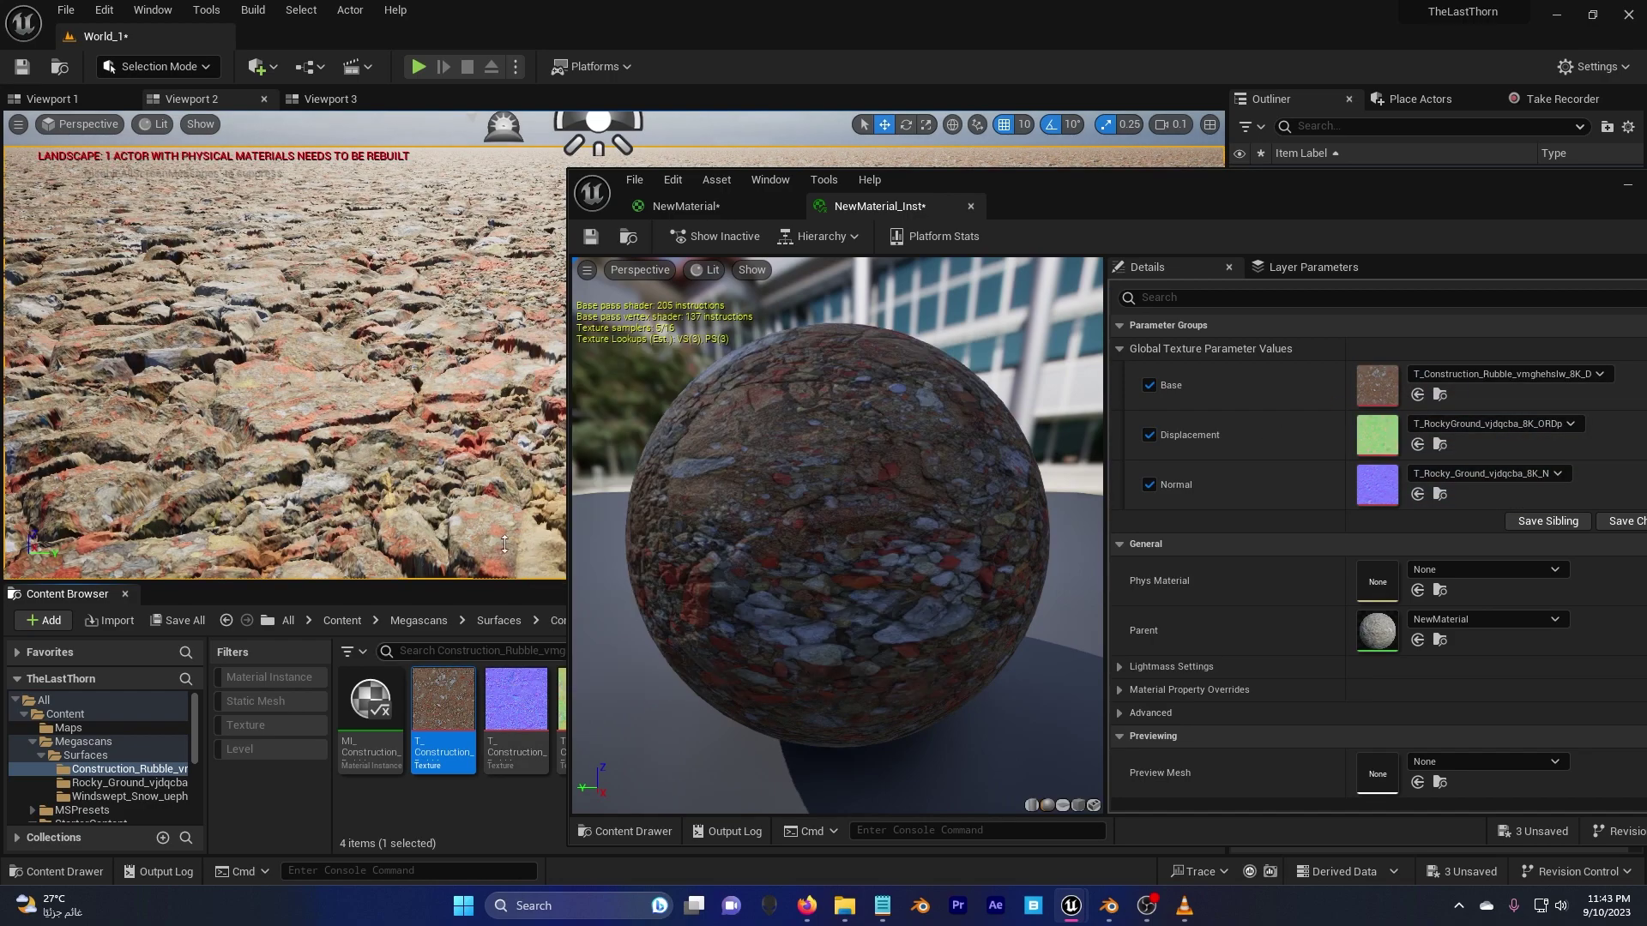
{"action": "left_click_drag", "start_coordinate": [543, 736], "coordinate": [1378, 485]}
{"action": "left_click_drag", "start_coordinate": [562, 699], "coordinate": [1376, 434]}
{"action": "left_click_drag", "start_coordinate": [1209, 185], "coordinate": [929, 220]}
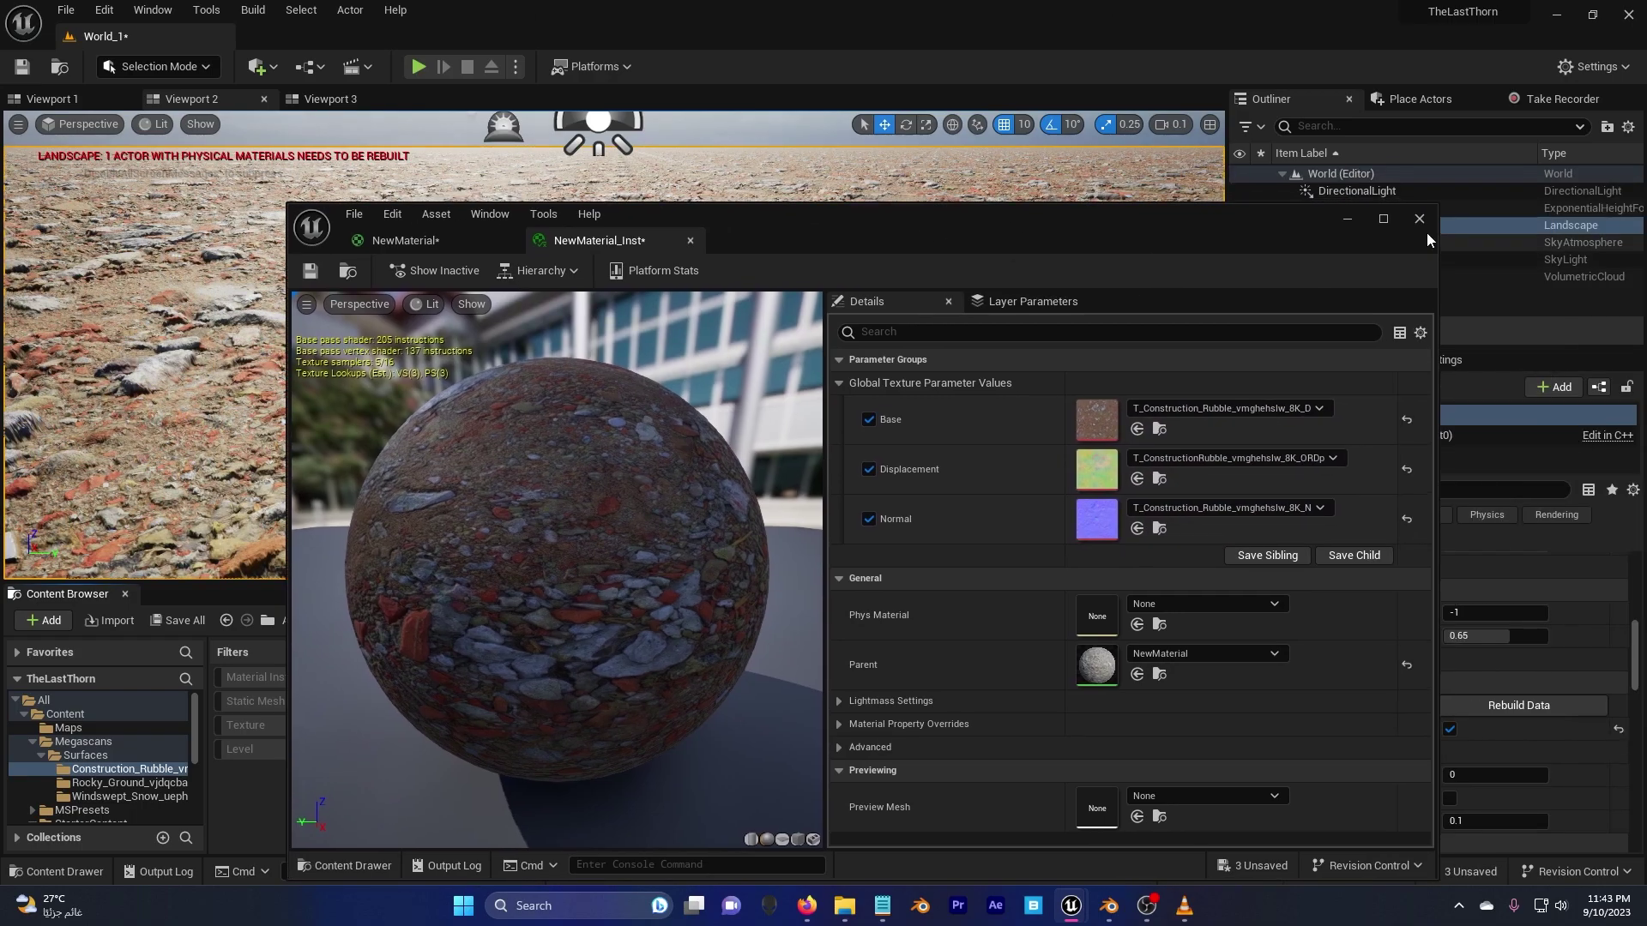
{"action": "left_click", "coordinate": [1349, 219]}
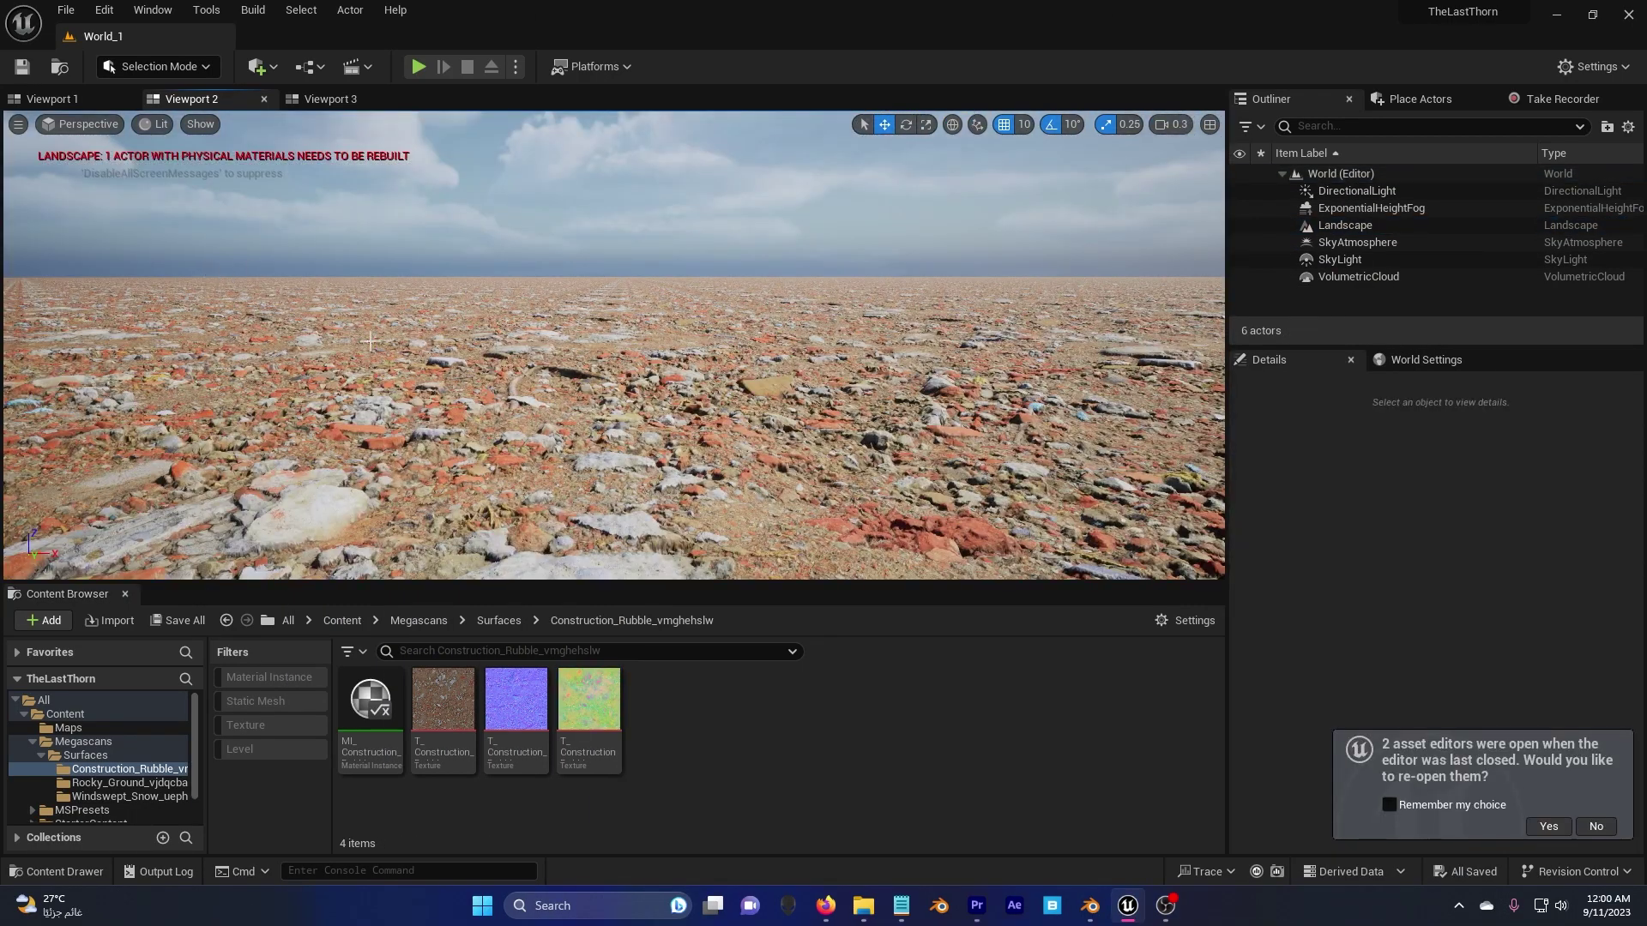
Locate the material instance used by the landscape and open its parent NewMaterial with the node graph in view
{"action": "left_click", "coordinate": [512, 471]}
{"action": "mouse_move", "coordinate": [512, 471]}
{"action": "right_mouse_down"}
{"action": "mouse_move", "coordinate": [566, 465]}
{"action": "mouse_move", "coordinate": [513, 446]}
{"action": "mouse_move", "coordinate": [519, 477]}
{"action": "right_mouse_up"}
{"action": "scroll", "coordinate": [513, 455], "scroll_direction": "down", "scroll_amount": 1}
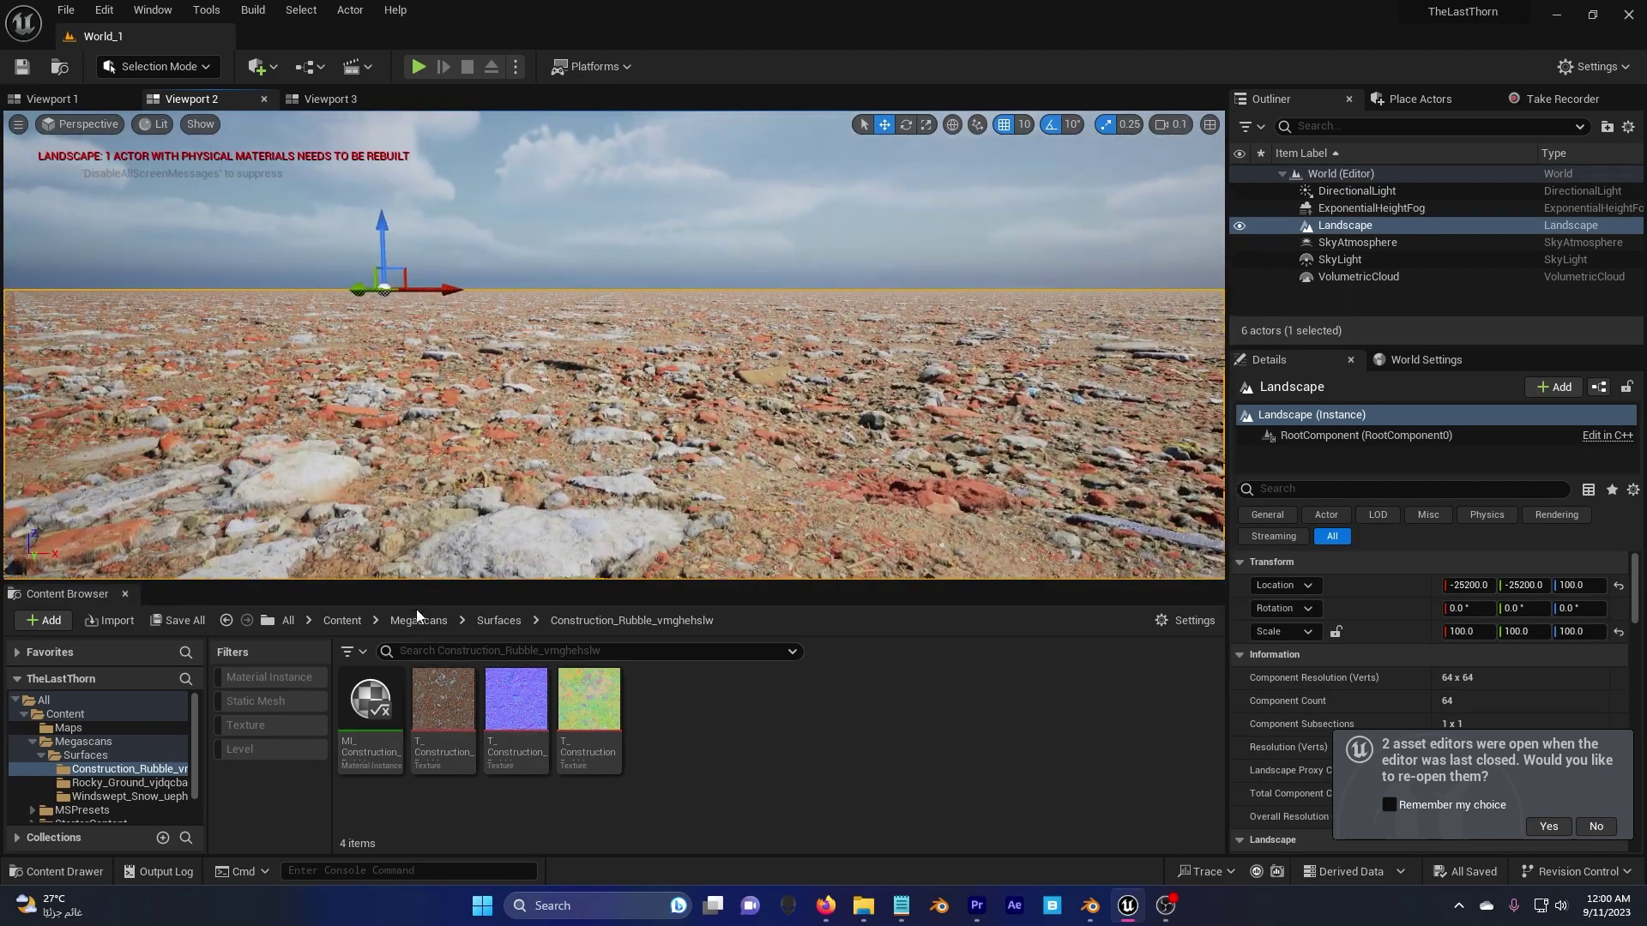
{"action": "scroll", "coordinate": [1357, 645], "scroll_direction": "down", "scroll_amount": 6}
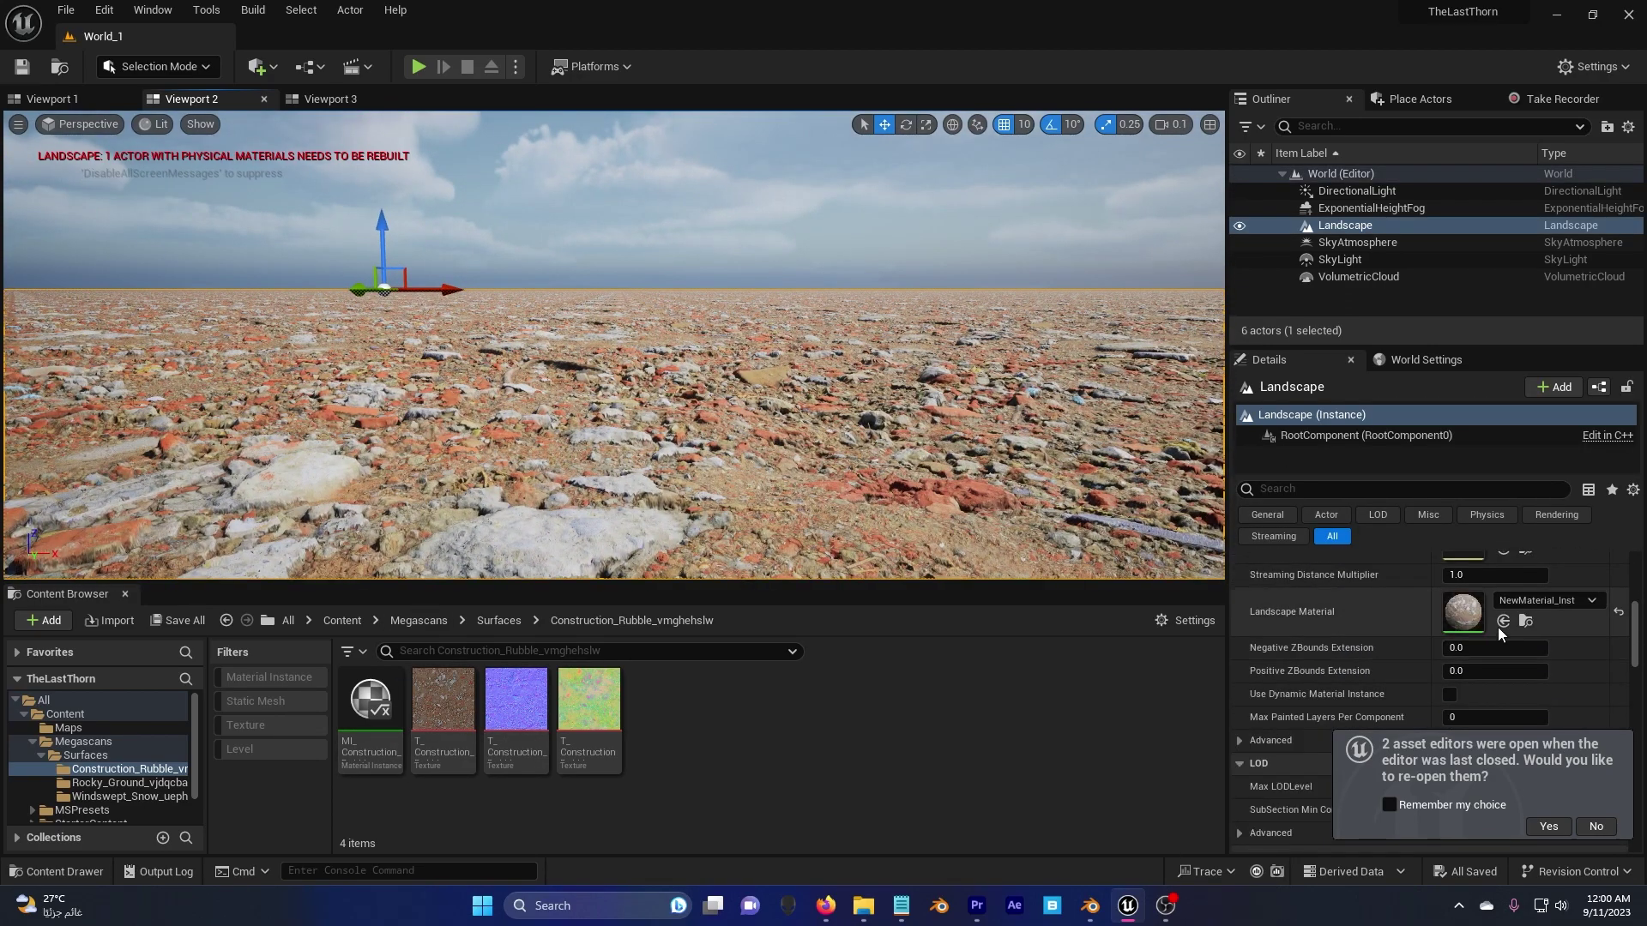
{"action": "left_click", "coordinate": [1525, 622]}
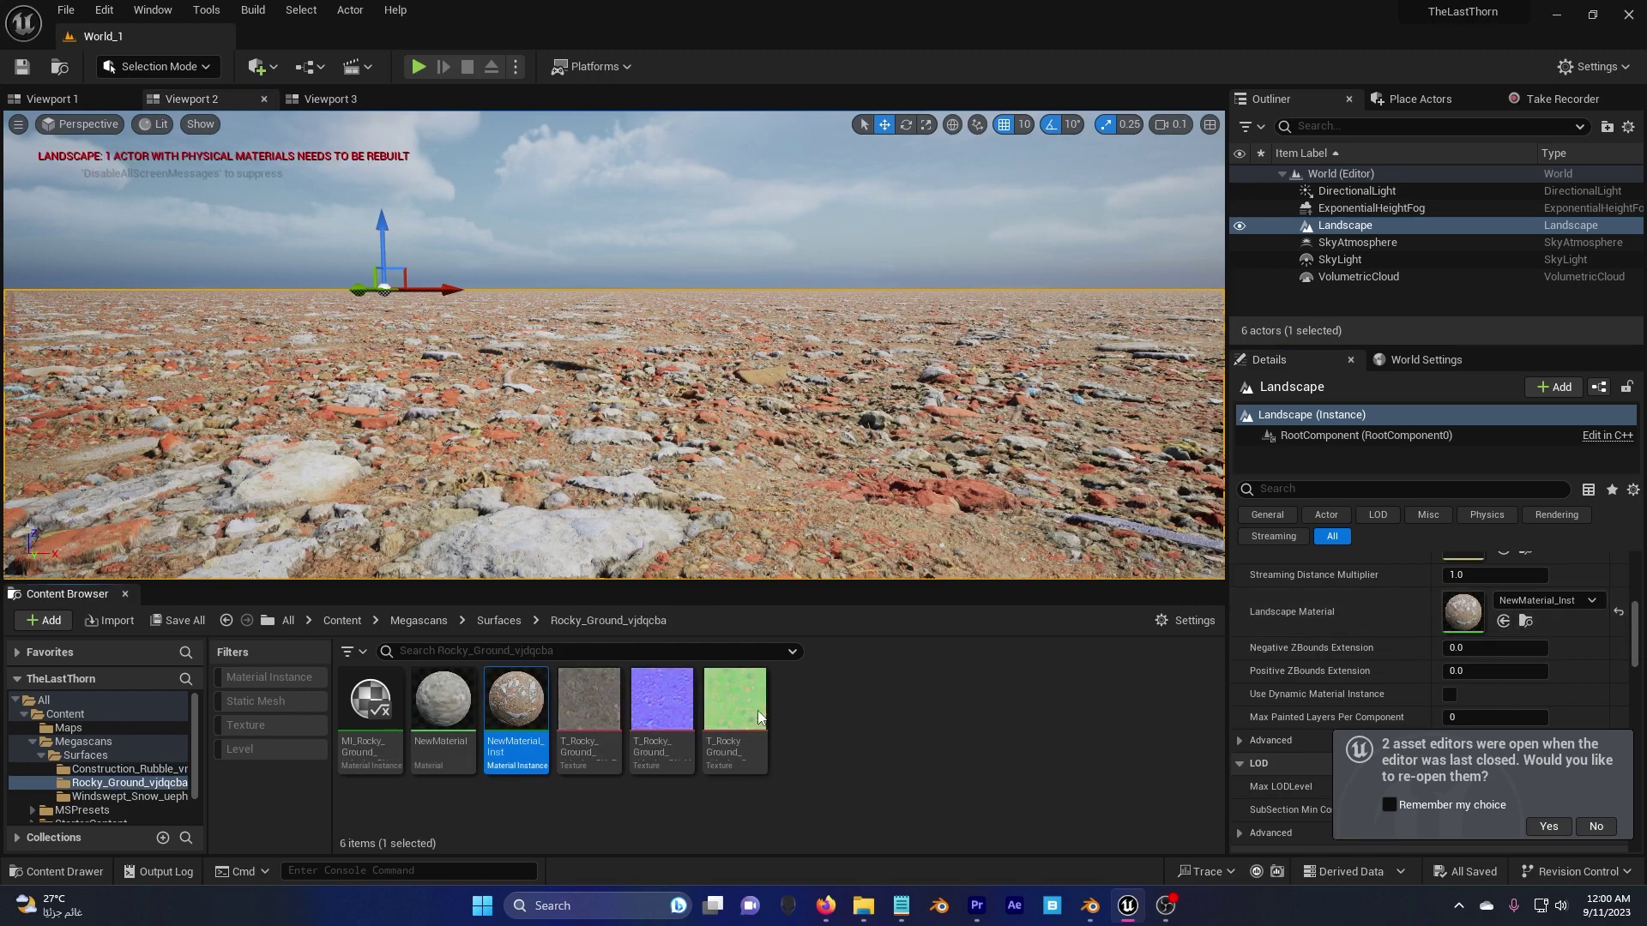
{"action": "double_click", "coordinate": [506, 700]}
{"action": "double_click", "coordinate": [1096, 665]}
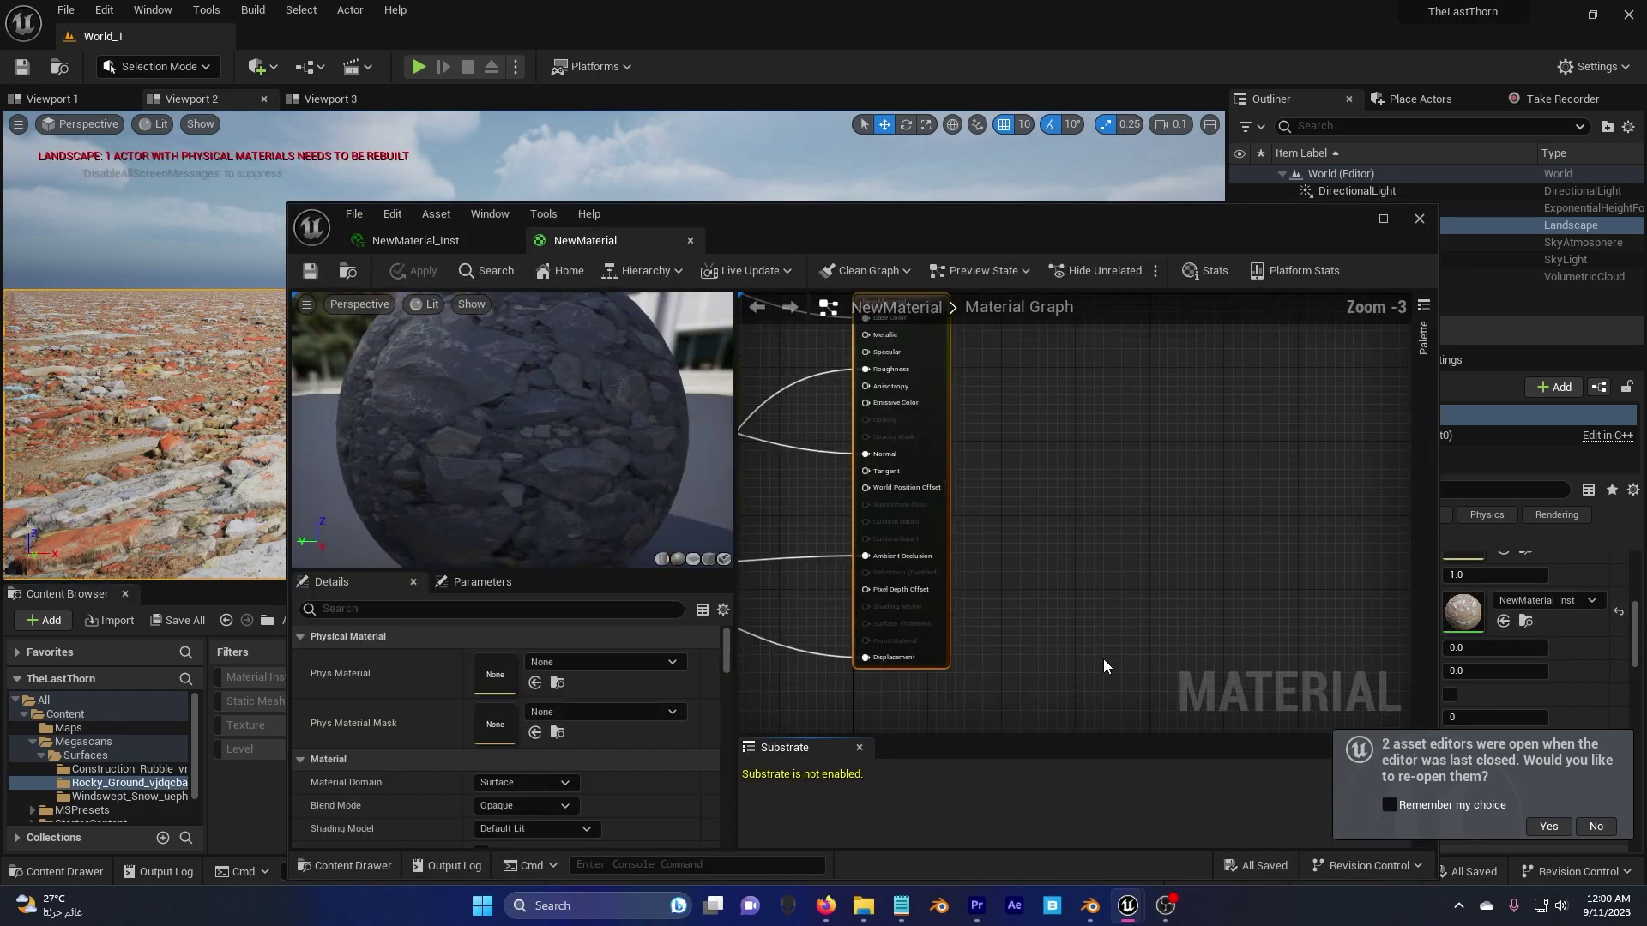
{"action": "right_click_drag", "start_coordinate": [846, 457], "coordinate": [935, 345]}
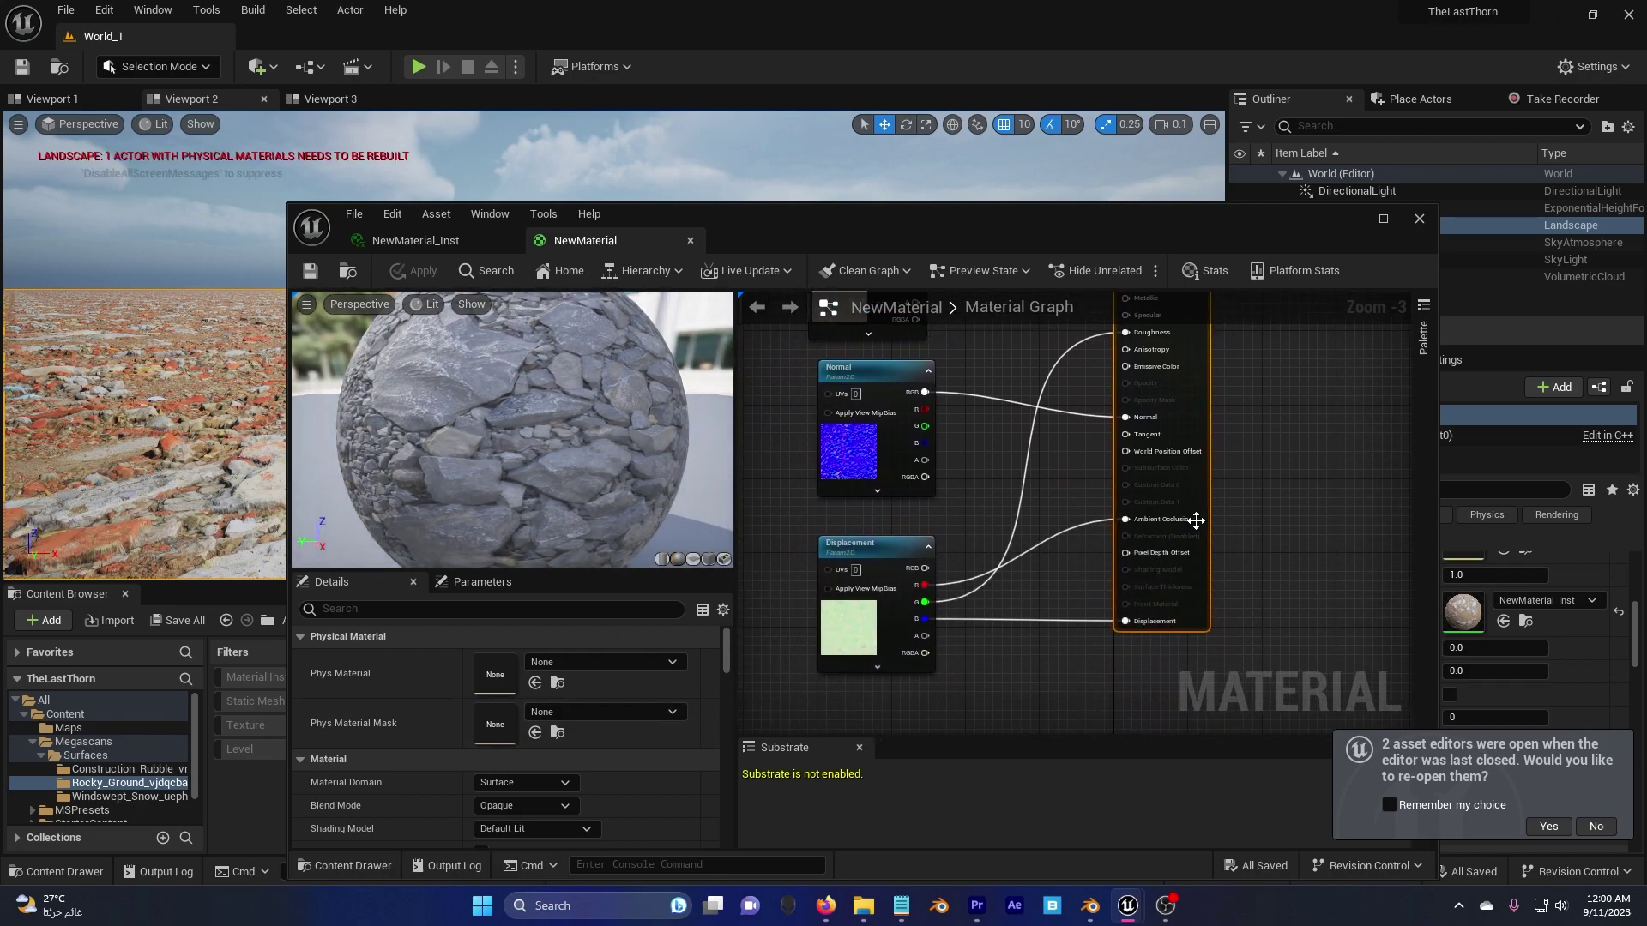
Set NewMaterial's displacement magnitude to 0.06 and apply the change
{"action": "scroll", "coordinate": [395, 730], "scroll_direction": "down", "scroll_amount": 6}
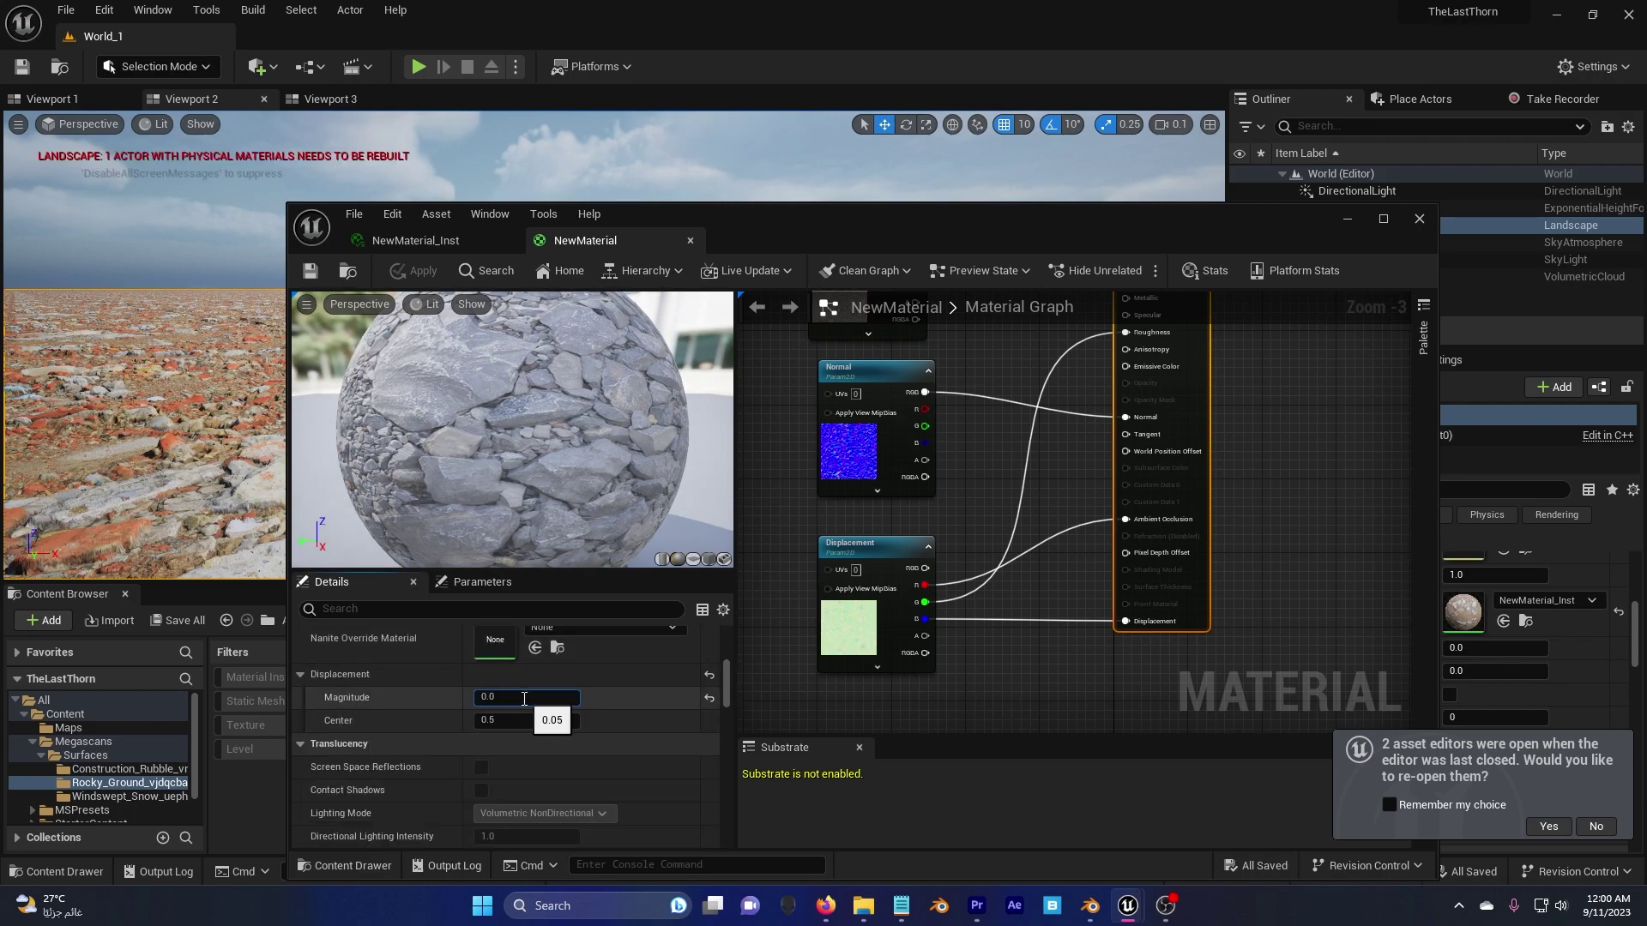
{"action": "type", "text": "6"}
{"action": "left_click_drag", "start_coordinate": [744, 215], "coordinate": [995, 251]}
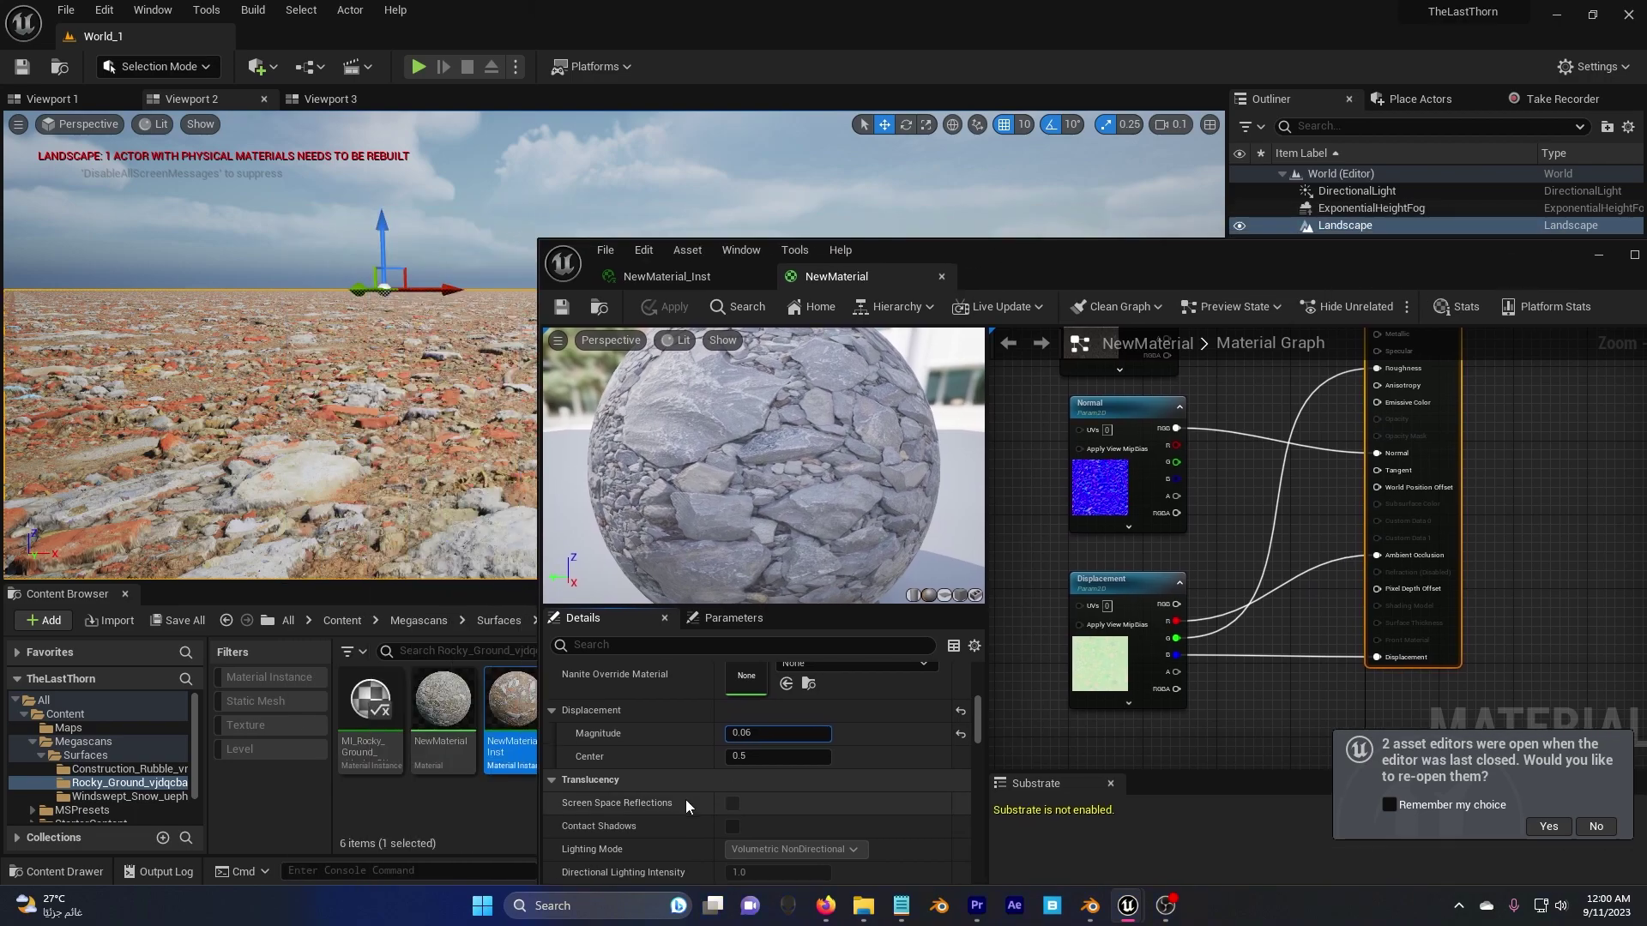
{"action": "left_click", "coordinate": [665, 306]}
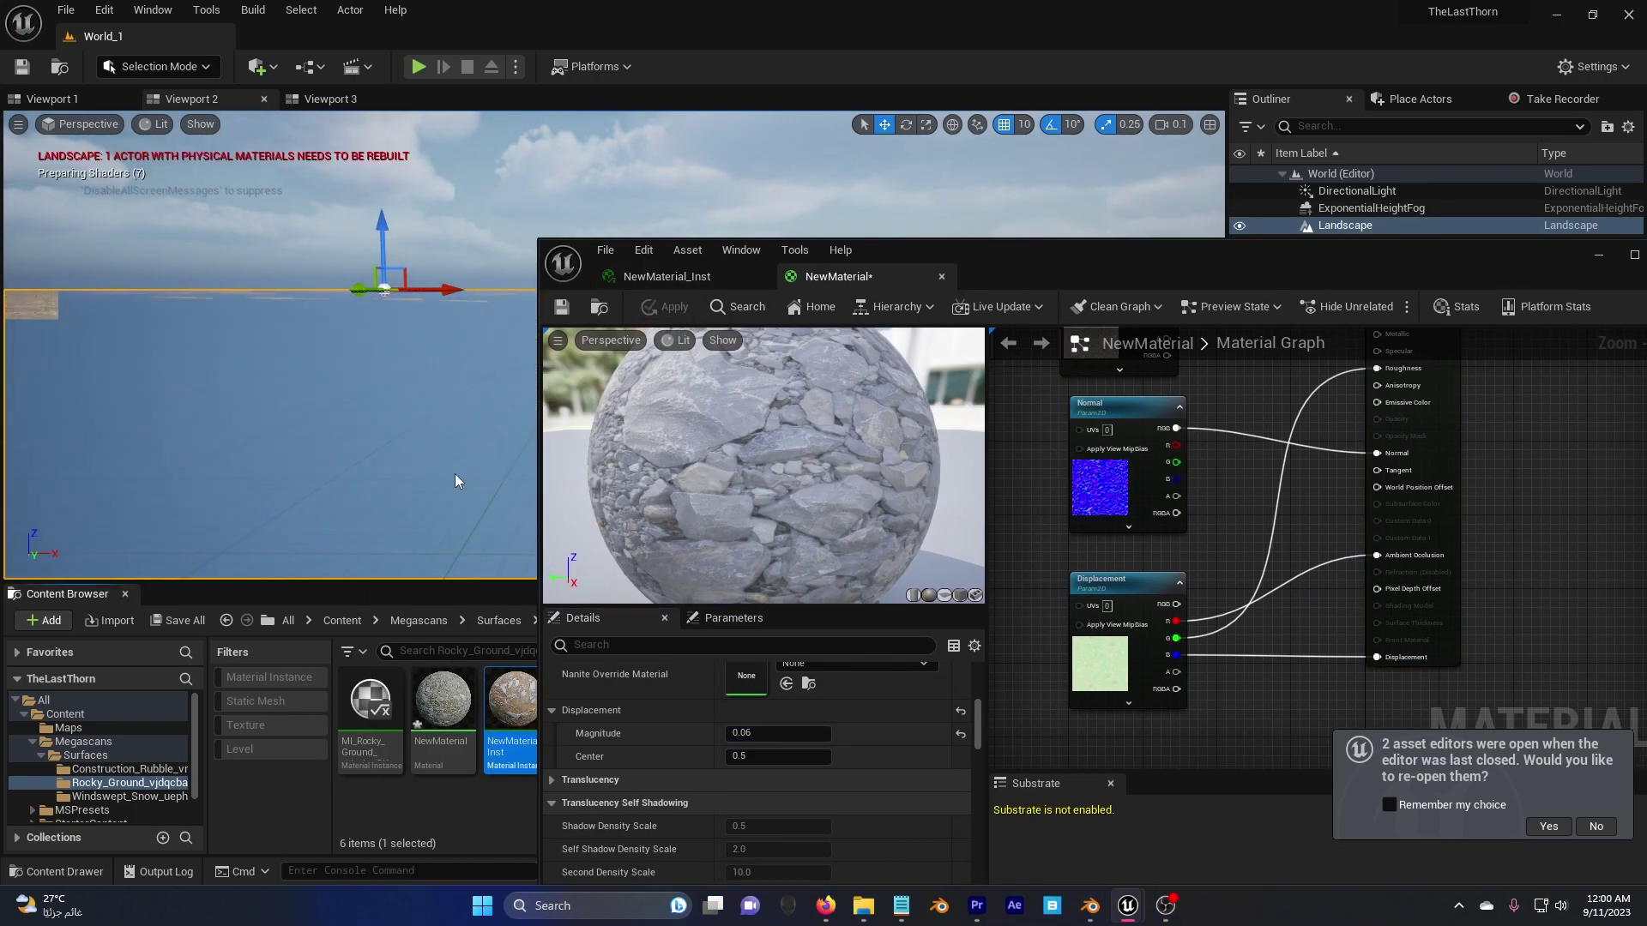
Inspect the displaced rubble ground on the landscape from close up and from farther away
{"action": "right_click_drag", "start_coordinate": [455, 474], "coordinate": [440, 438]}
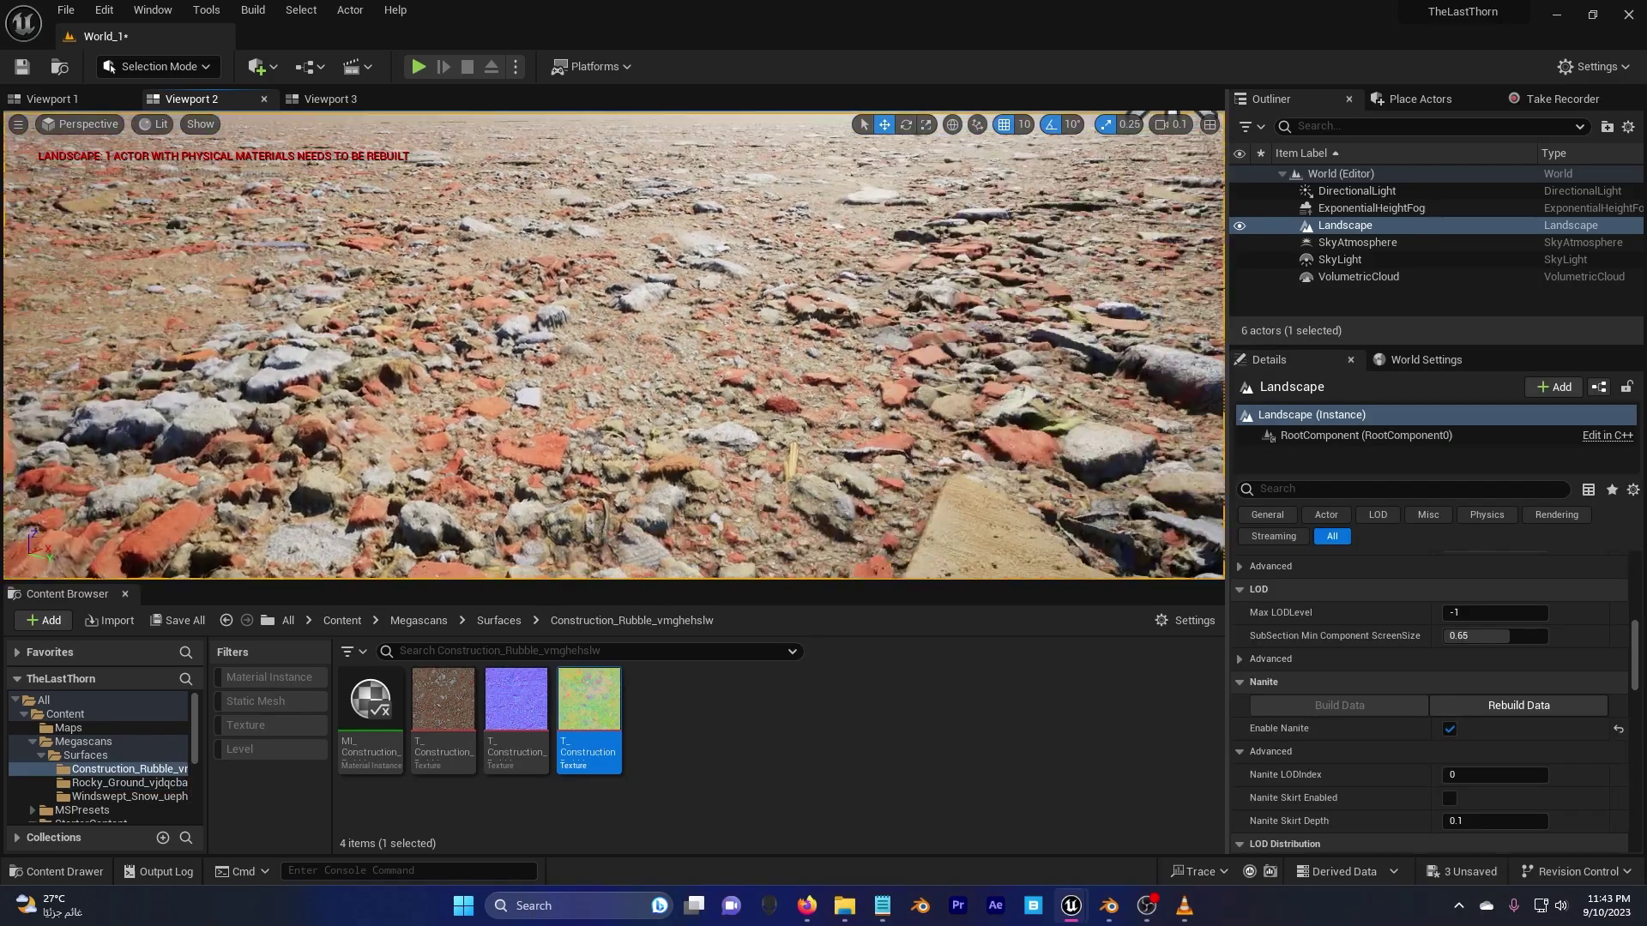
{"action": "right_click_drag", "start_coordinate": [600, 386], "coordinate": [678, 429]}
{"action": "right_click_drag", "start_coordinate": [781, 420], "coordinate": [781, 335]}
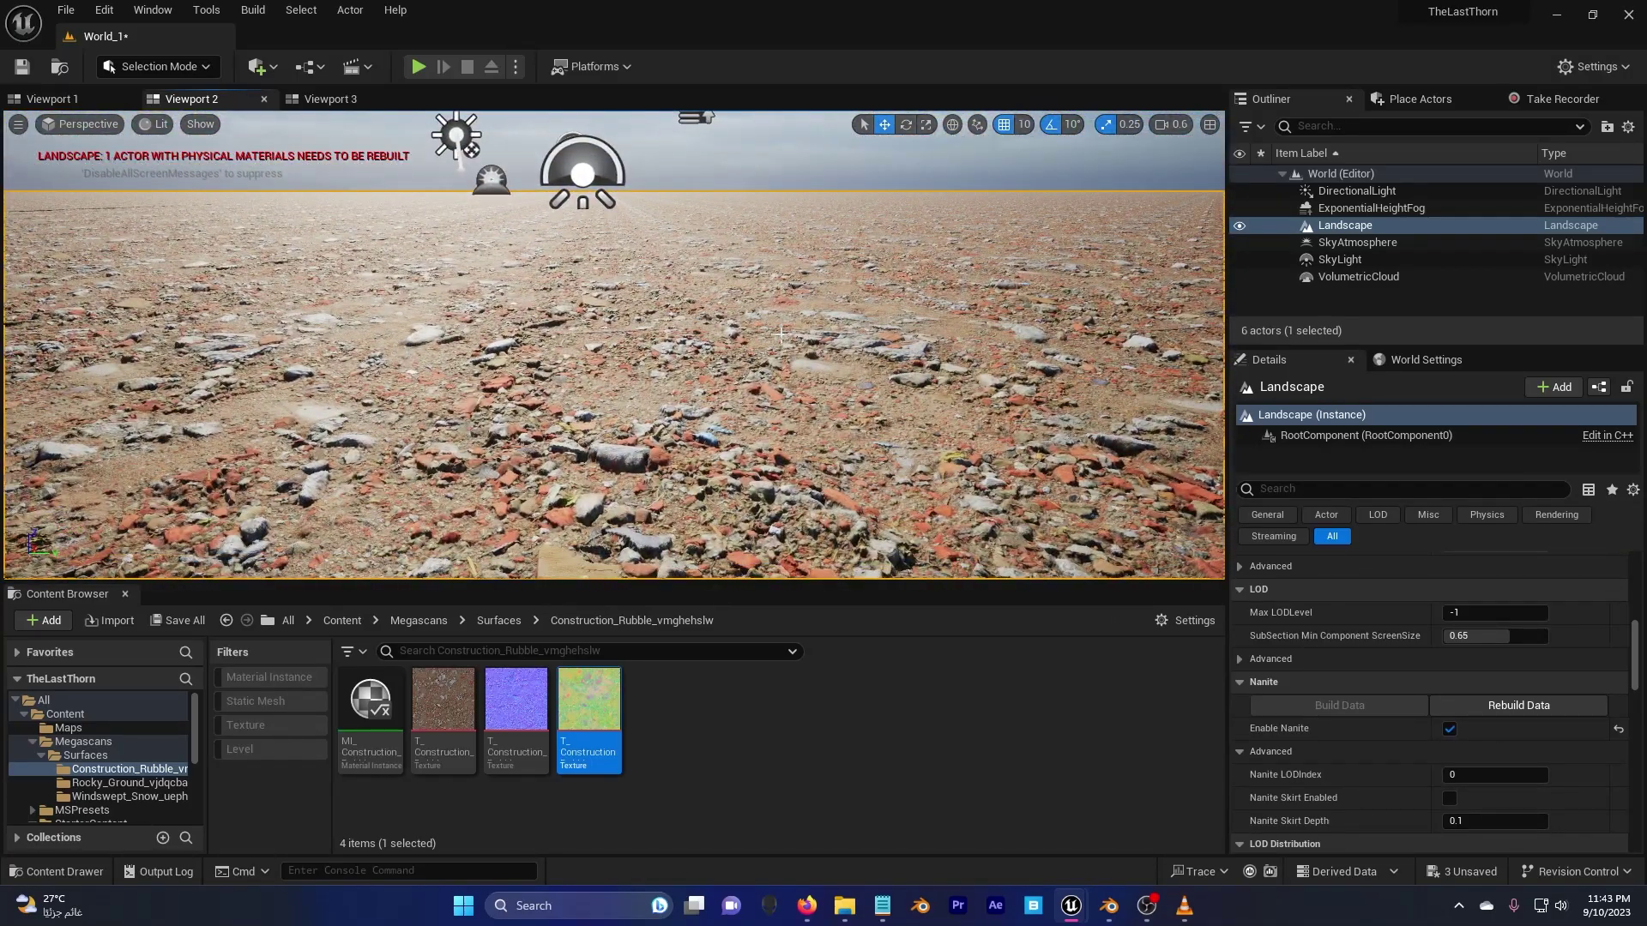